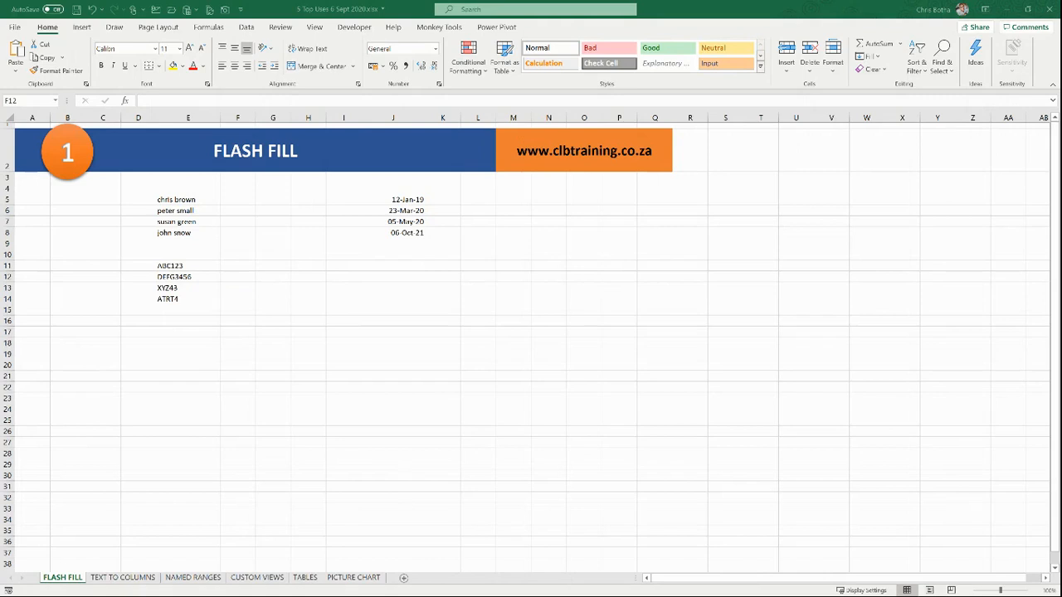
{"action": "left_click", "coordinate": [320, 256]}
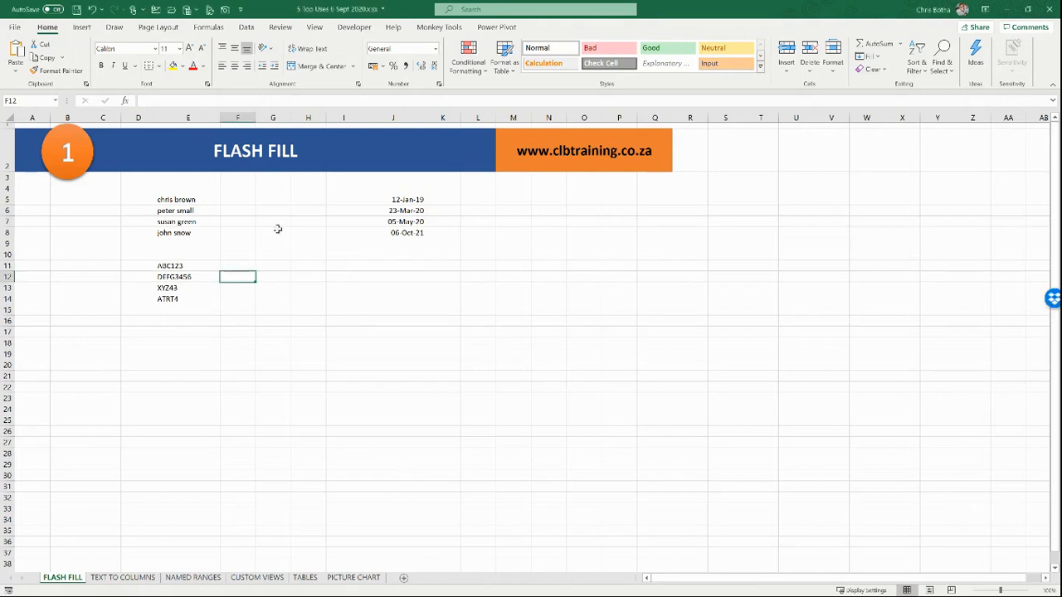
{"action": "left_click", "coordinate": [229, 200]}
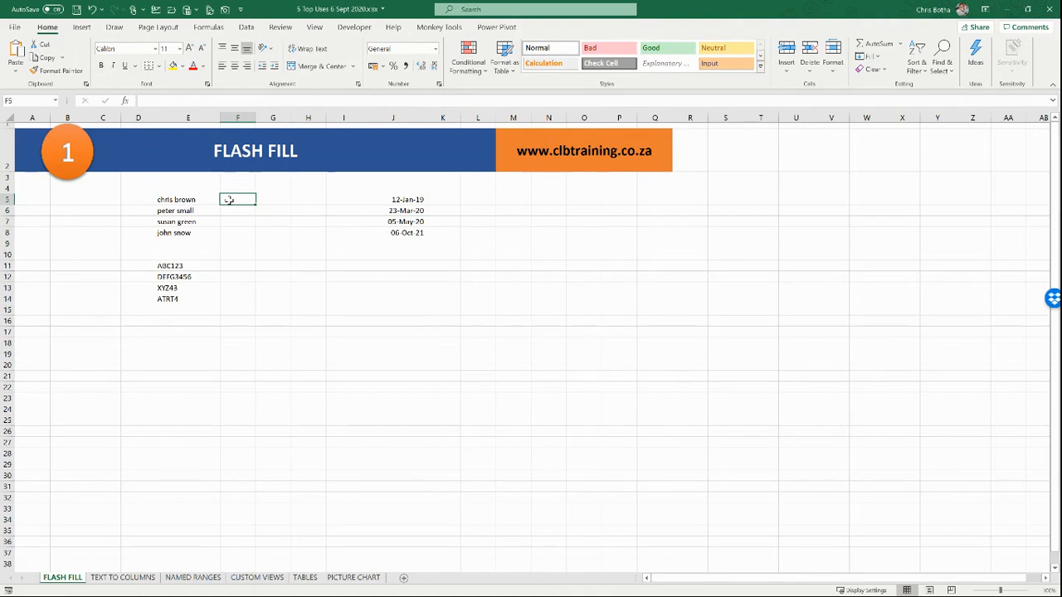
{"action": "left_click_drag", "start_coordinate": [189, 200], "coordinate": [189, 233]}
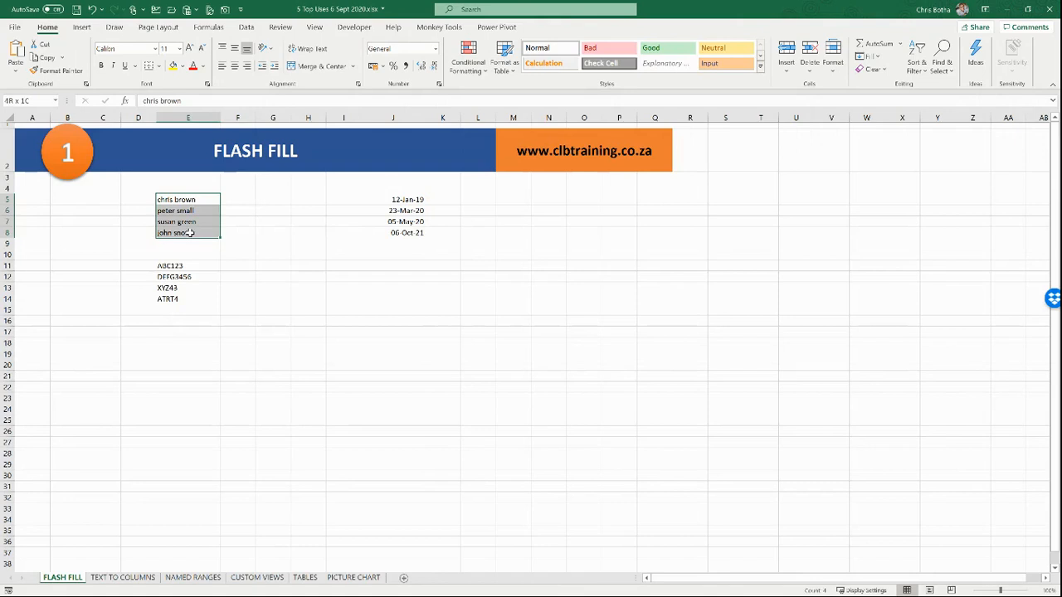
{"action": "left_click", "coordinate": [242, 200]}
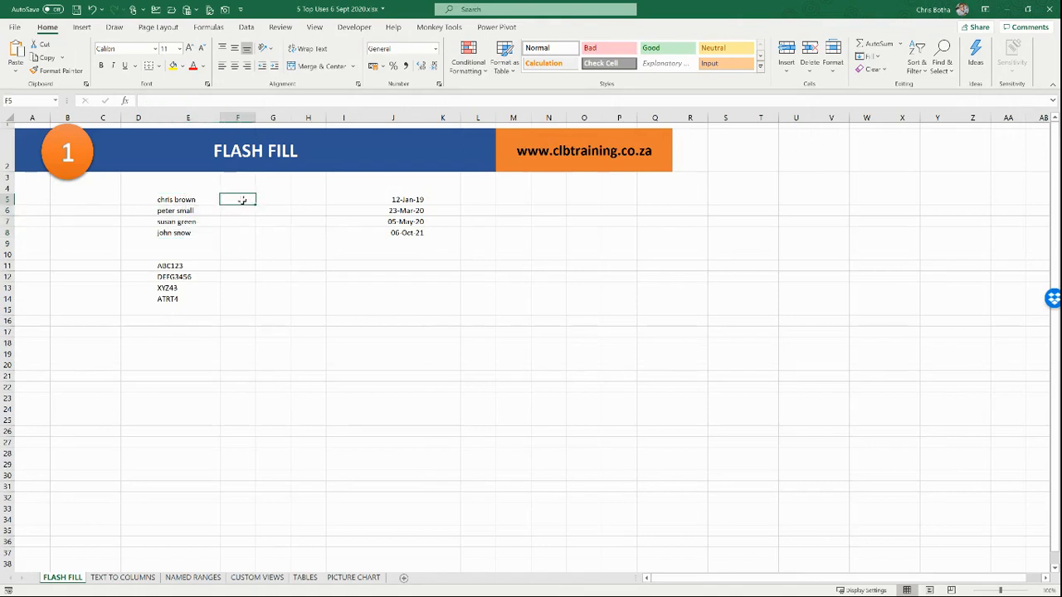
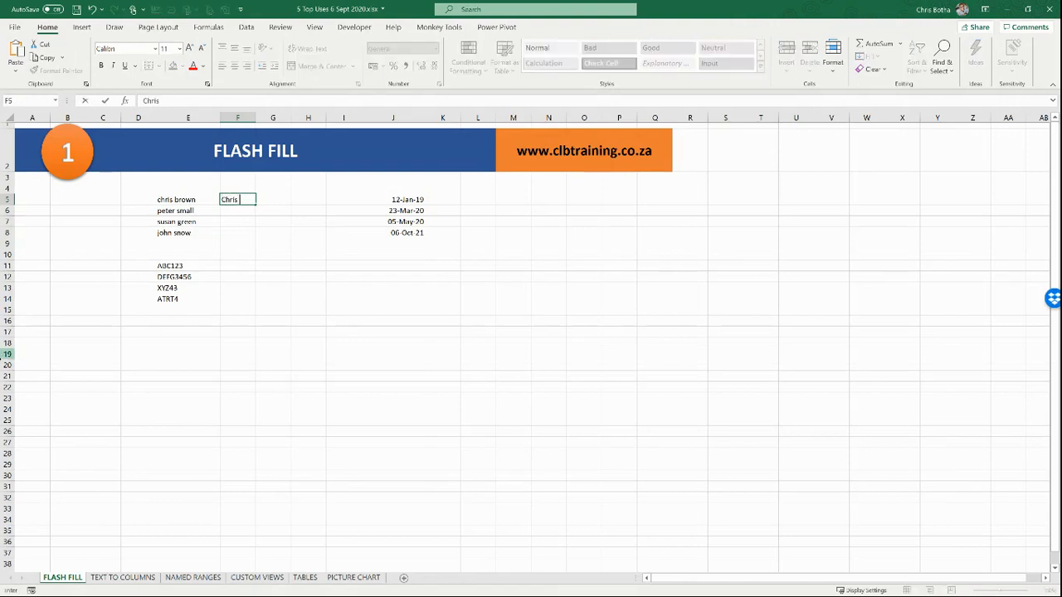
{"action": "key", "text": "Return"}
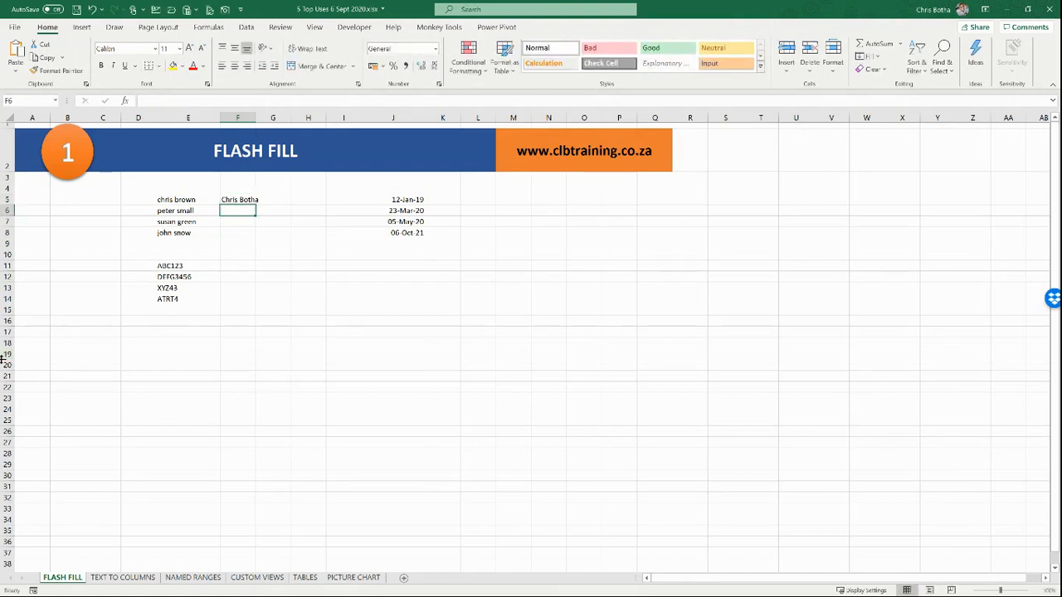
{"action": "key", "text": "ctrl+e"}
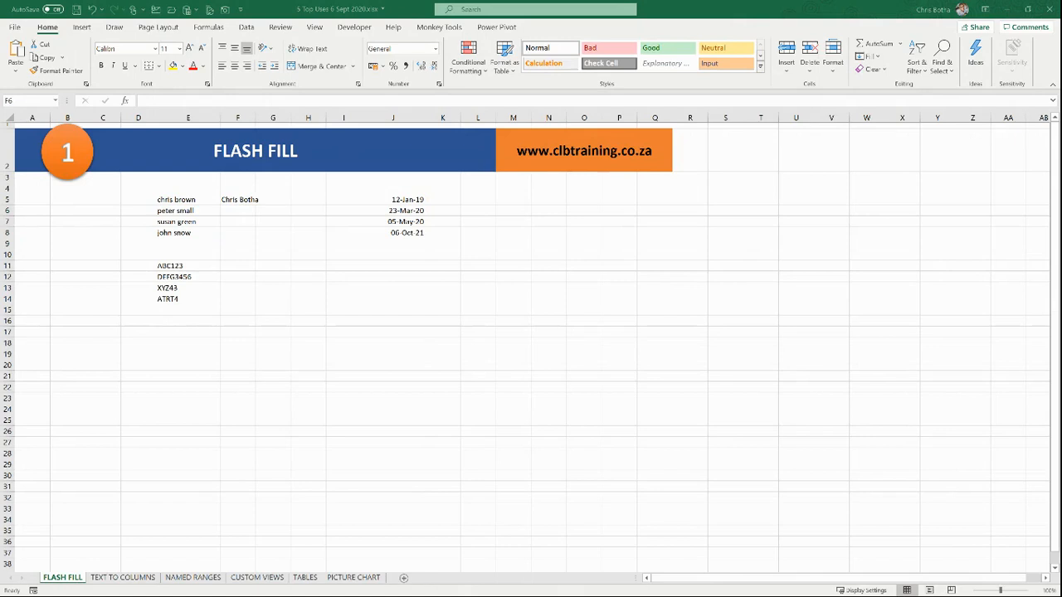
Step: Widen column F, Flash Fill the entry down to F8, then clear F5:F8
{"action": "left_click", "coordinate": [712, 6]}
{"action": "left_click", "coordinate": [227, 210]}
{"action": "left_click", "coordinate": [232, 200]}
{"action": "left_click_drag", "start_coordinate": [256, 118], "coordinate": [276, 118]}
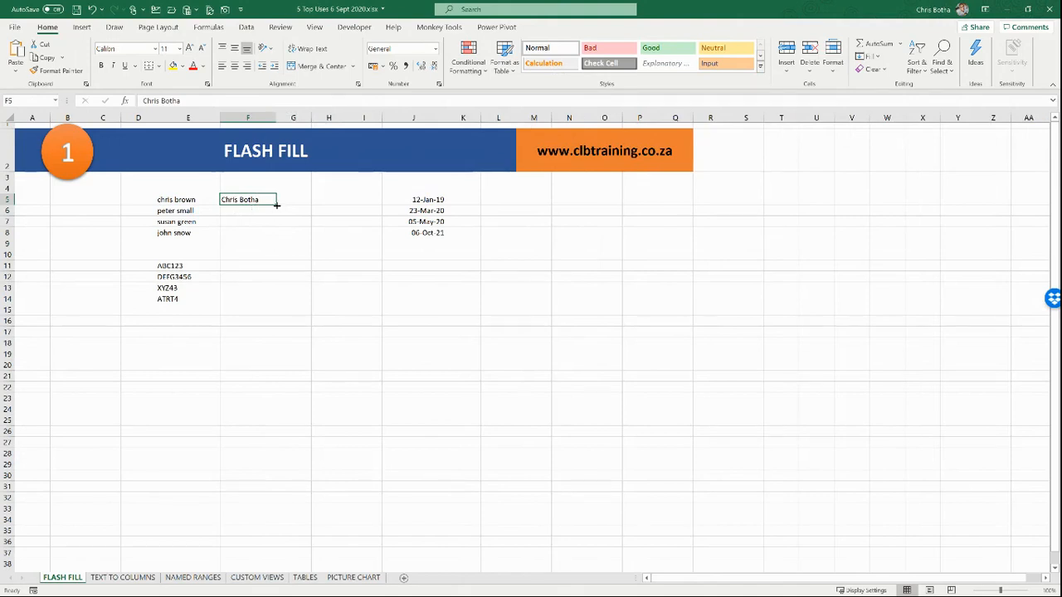
{"action": "left_click_drag", "start_coordinate": [276, 205], "coordinate": [277, 238]}
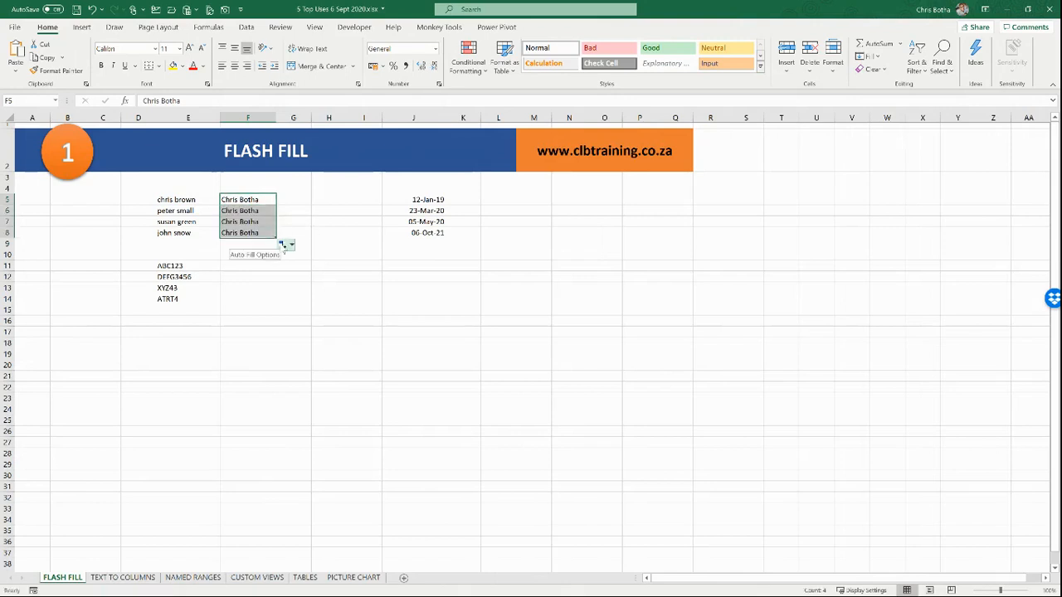
{"action": "left_click", "coordinate": [283, 245]}
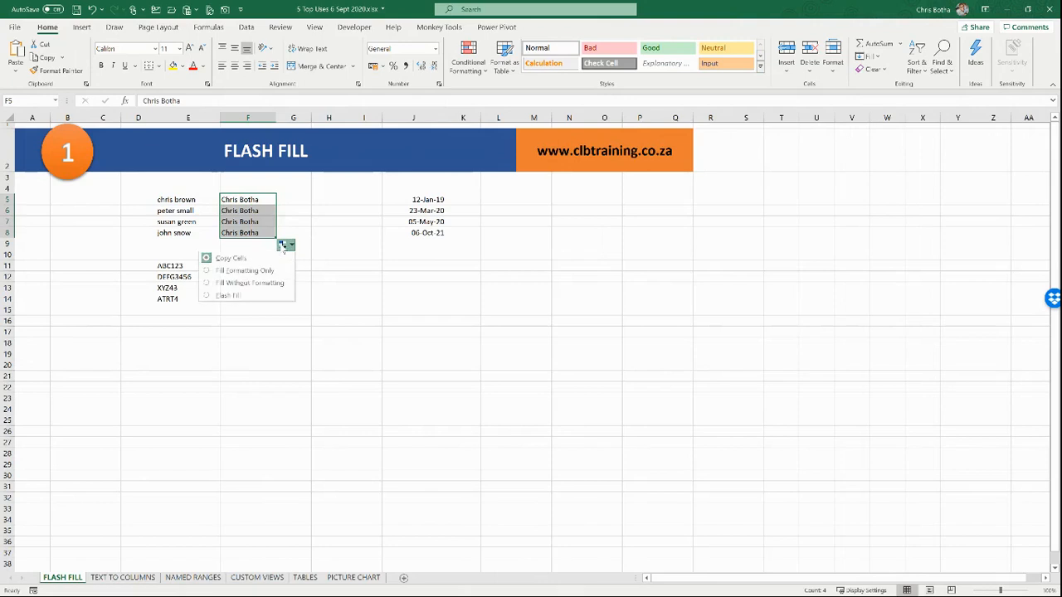
{"action": "left_click", "coordinate": [237, 297]}
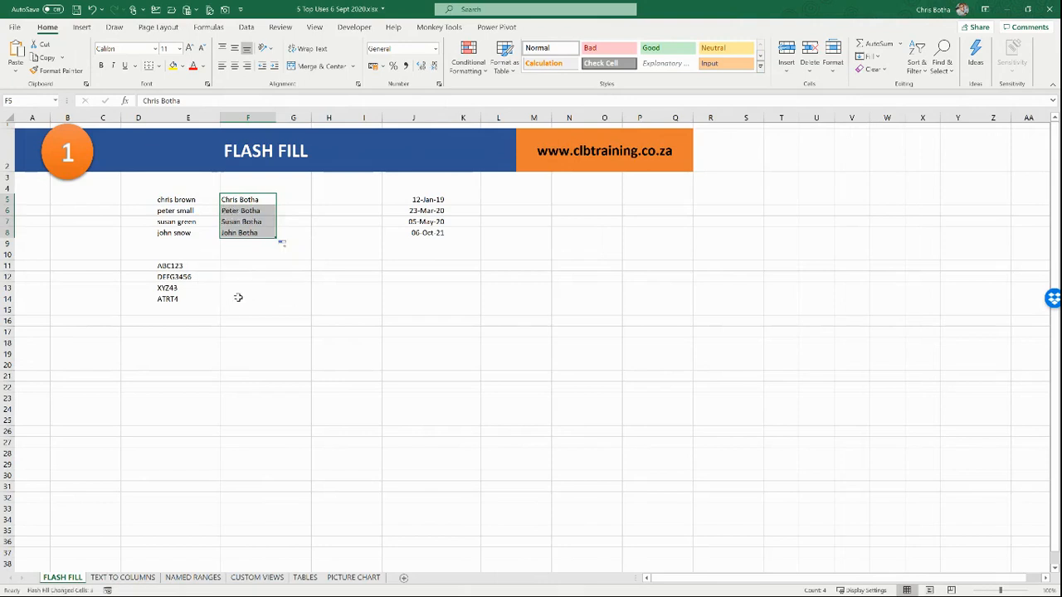
{"action": "key", "text": "Delete"}
{"action": "left_click", "coordinate": [244, 200]}
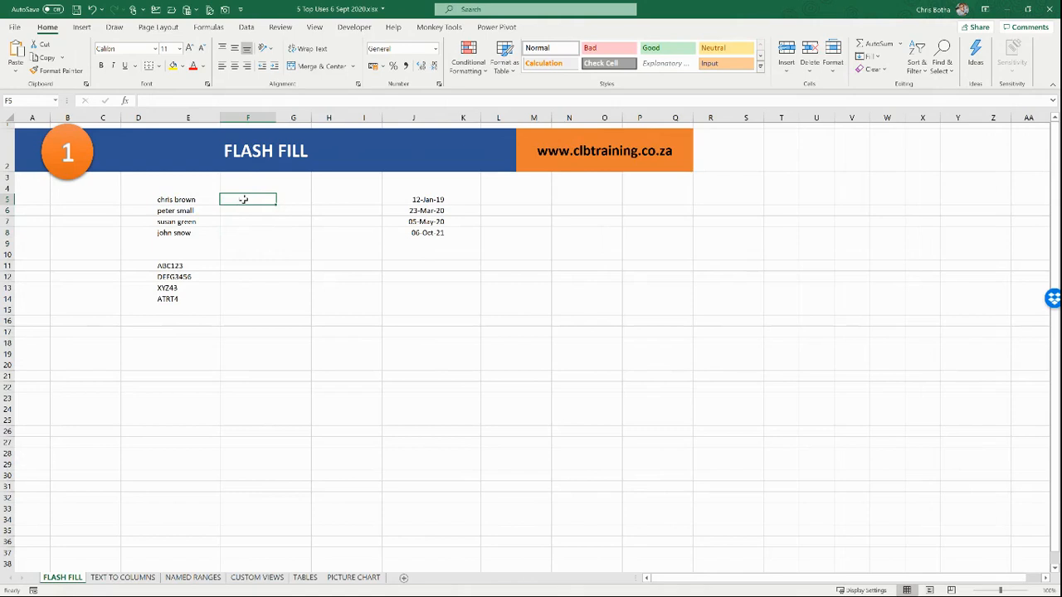
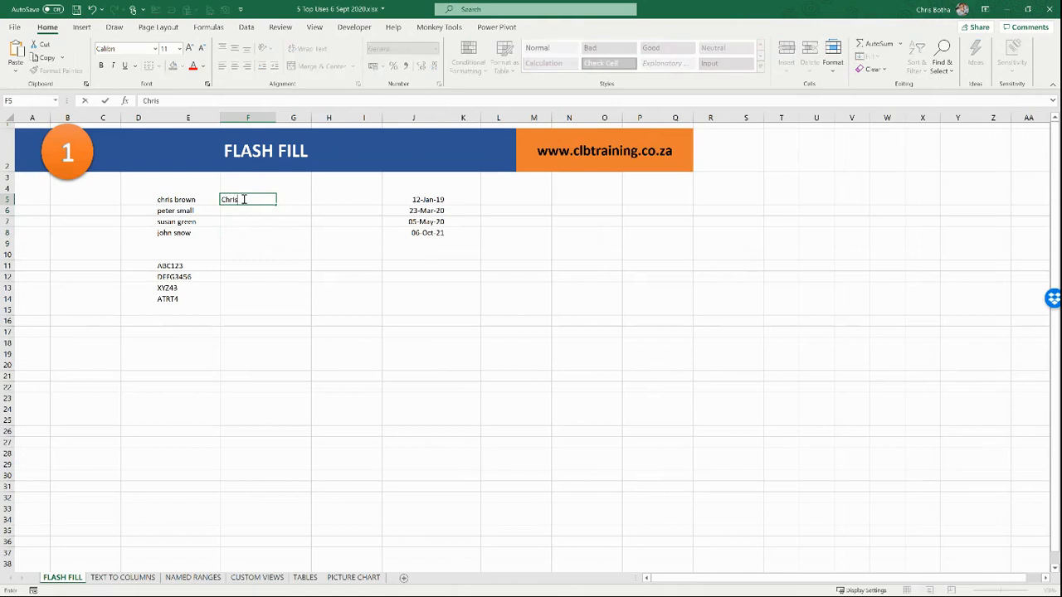
{"action": "key", "text": "Return"}
{"action": "left_click", "coordinate": [247, 198]}
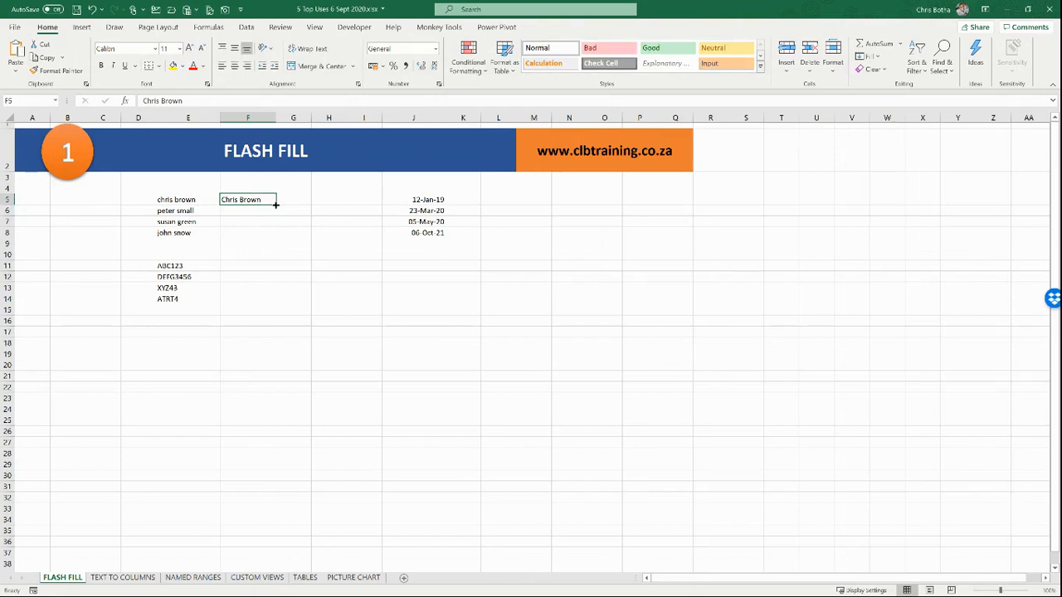
{"action": "mouse_move", "coordinate": [275, 204]}
{"action": "left_mouse_down"}
{"action": "mouse_move", "coordinate": [275, 236]}
{"action": "mouse_move", "coordinate": [276, 205]}
{"action": "left_mouse_up"}
{"action": "double_click", "coordinate": [275, 204]}
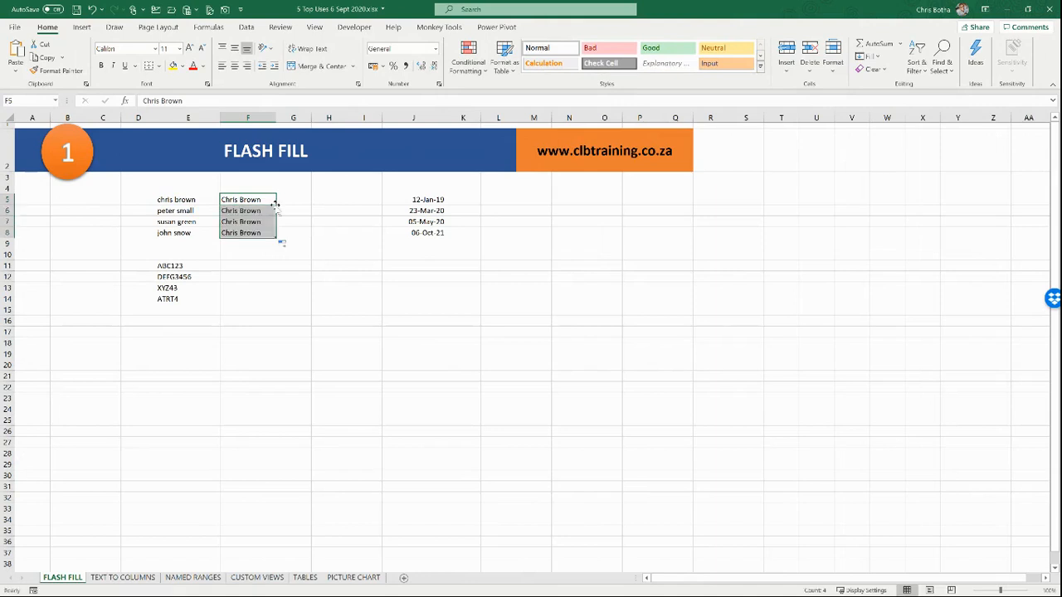
{"action": "left_click", "coordinate": [283, 245]}
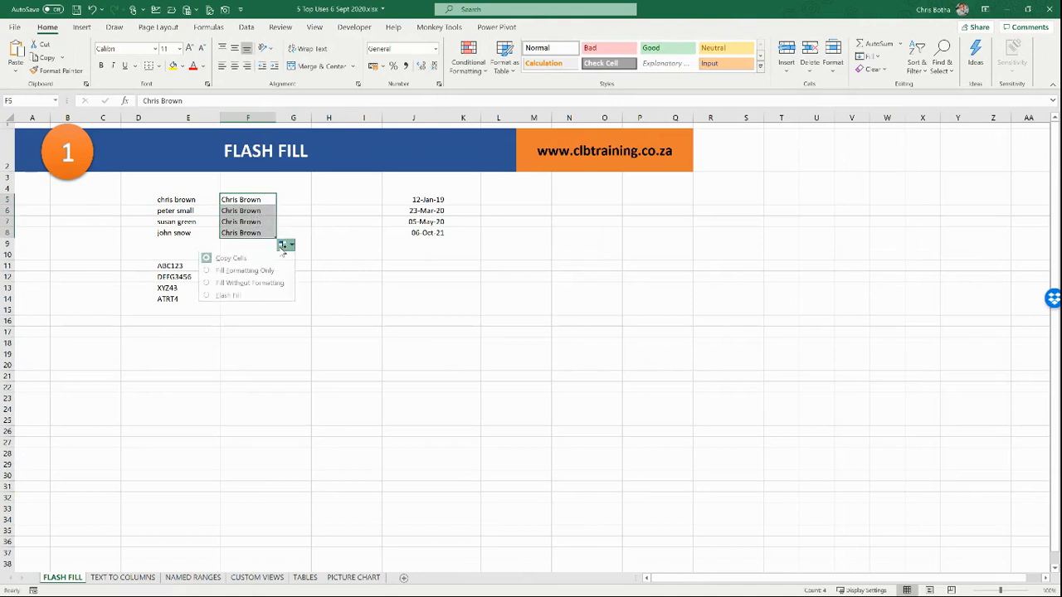
{"action": "left_click", "coordinate": [257, 298]}
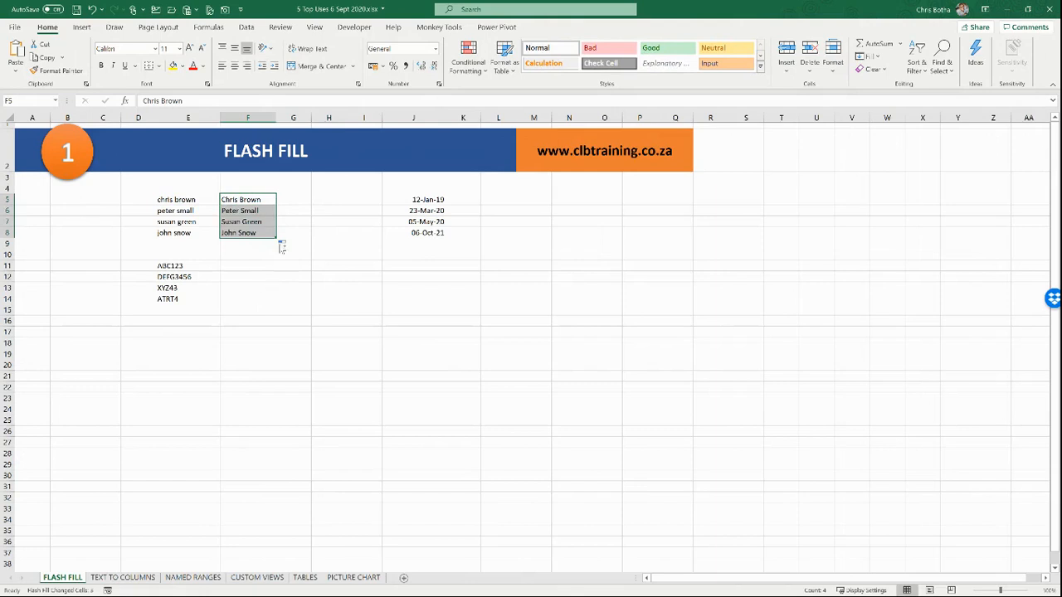
{"action": "left_click", "coordinate": [232, 200]}
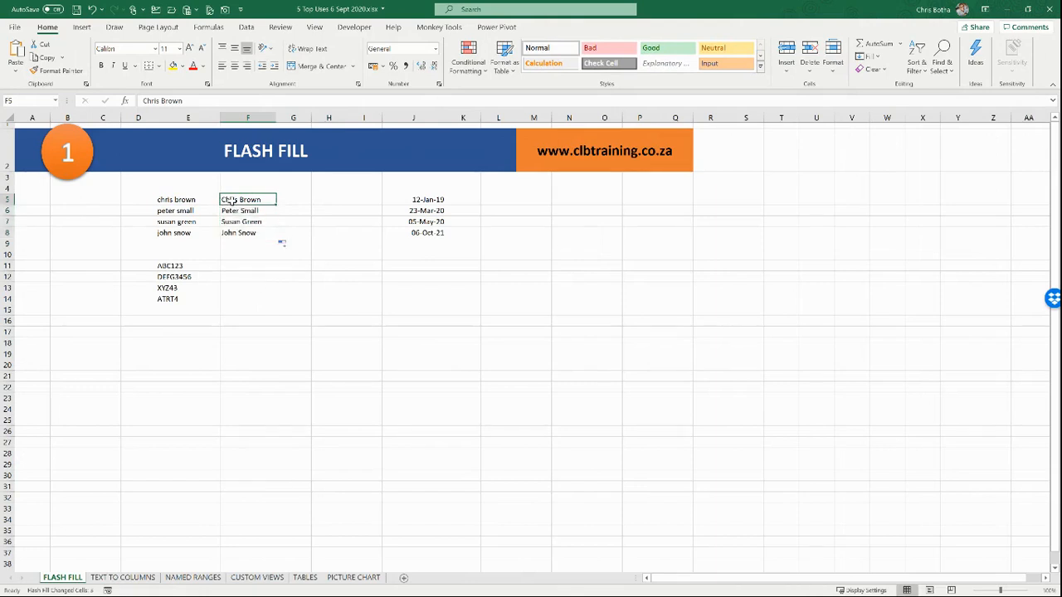
{"action": "left_click", "coordinate": [284, 200]}
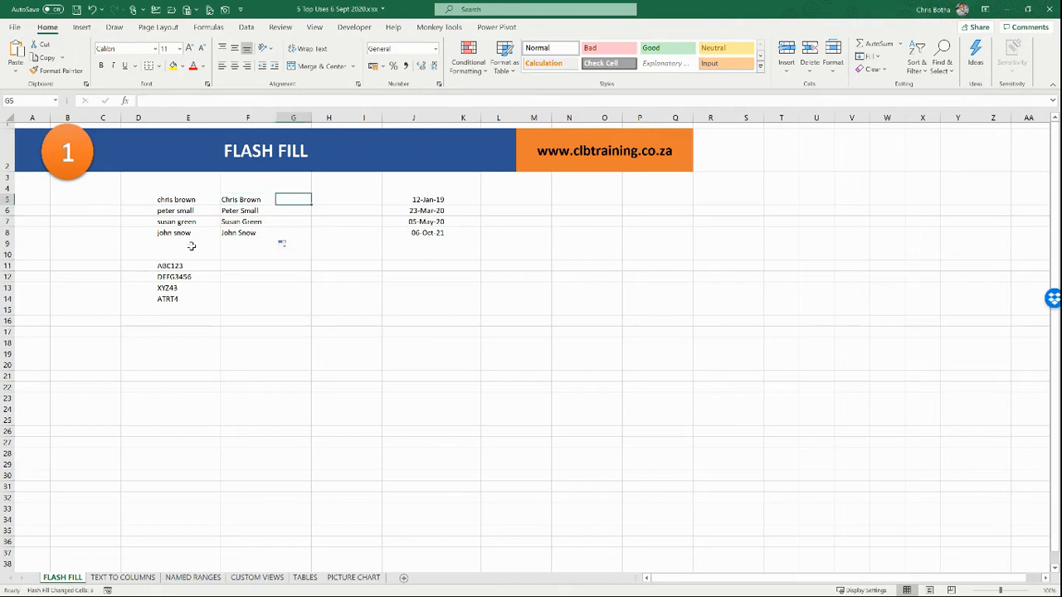
Step: Enter 'C Brown' in G5 and Flash Fill initial-plus-surname entries down through G8
{"action": "type", "text": "C B"}
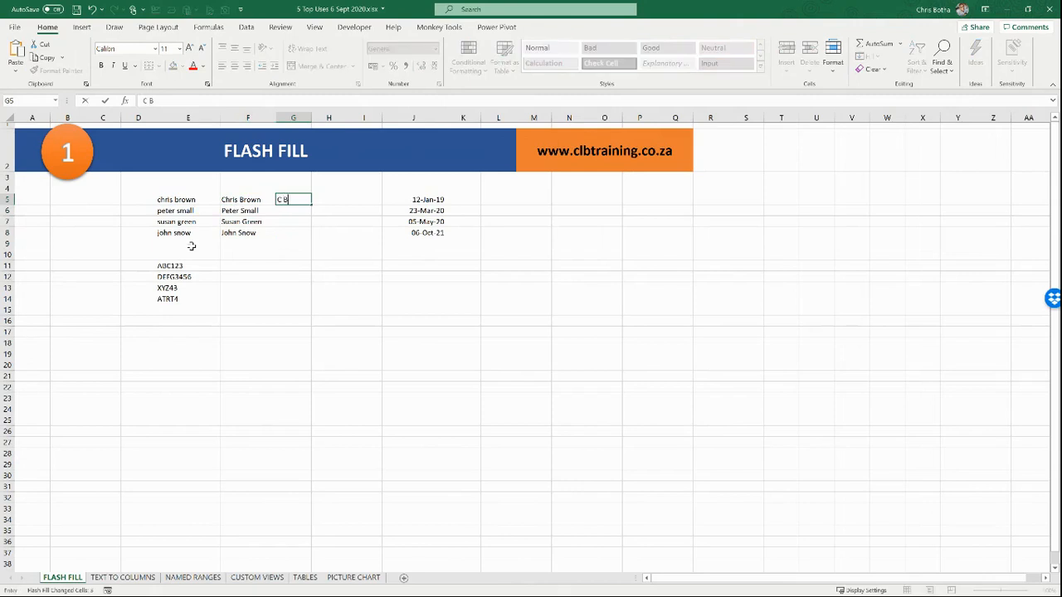
{"action": "type", "text": "rown"}
{"action": "key", "text": "Return"}
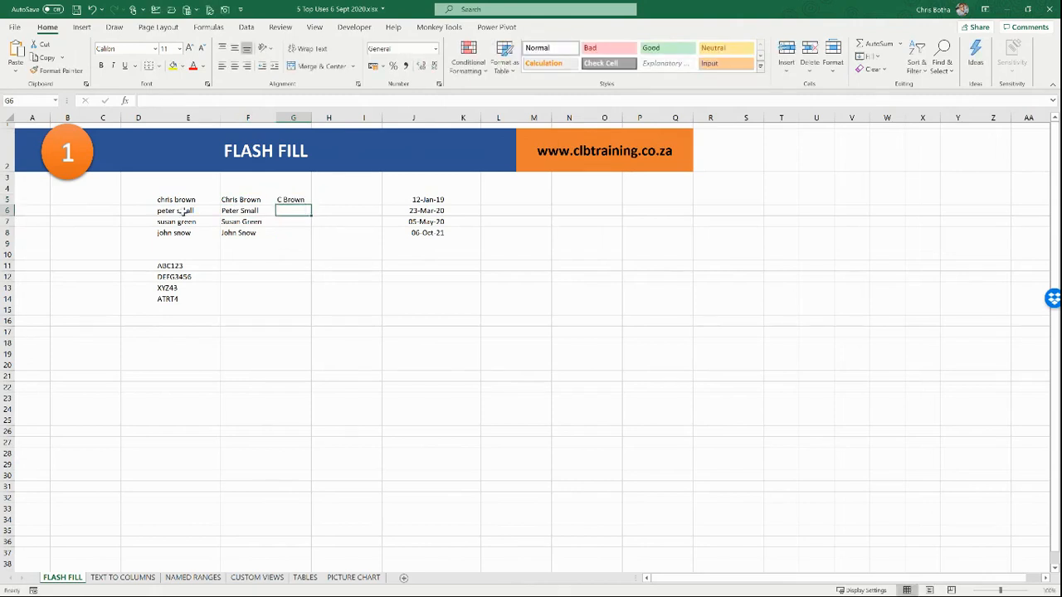
{"action": "left_click", "coordinate": [283, 200]}
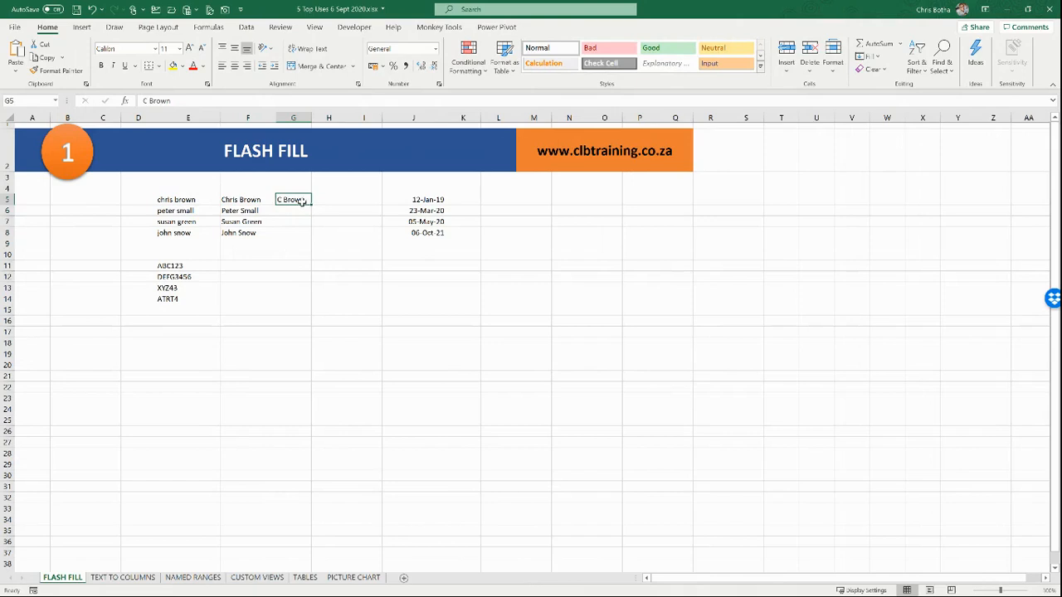
{"action": "left_click_drag", "start_coordinate": [312, 206], "coordinate": [311, 237]}
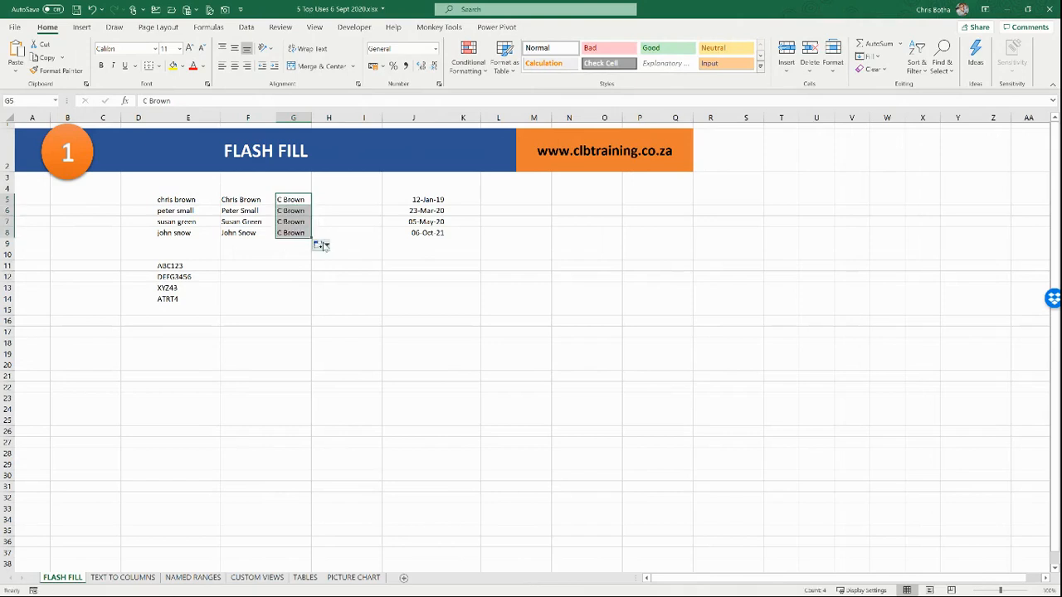
{"action": "left_click", "coordinate": [320, 244]}
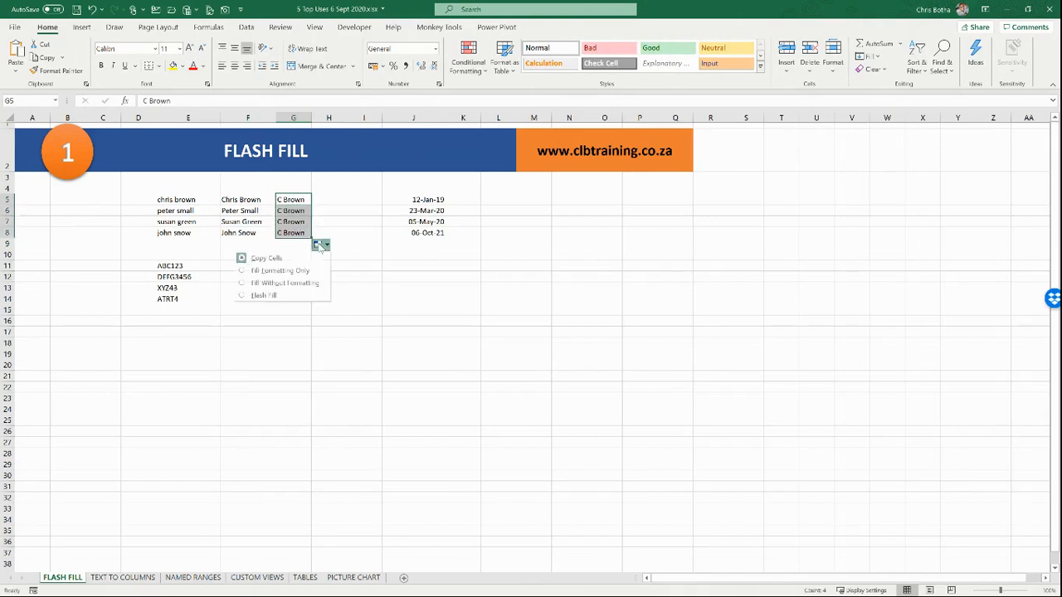
{"action": "left_click", "coordinate": [282, 297]}
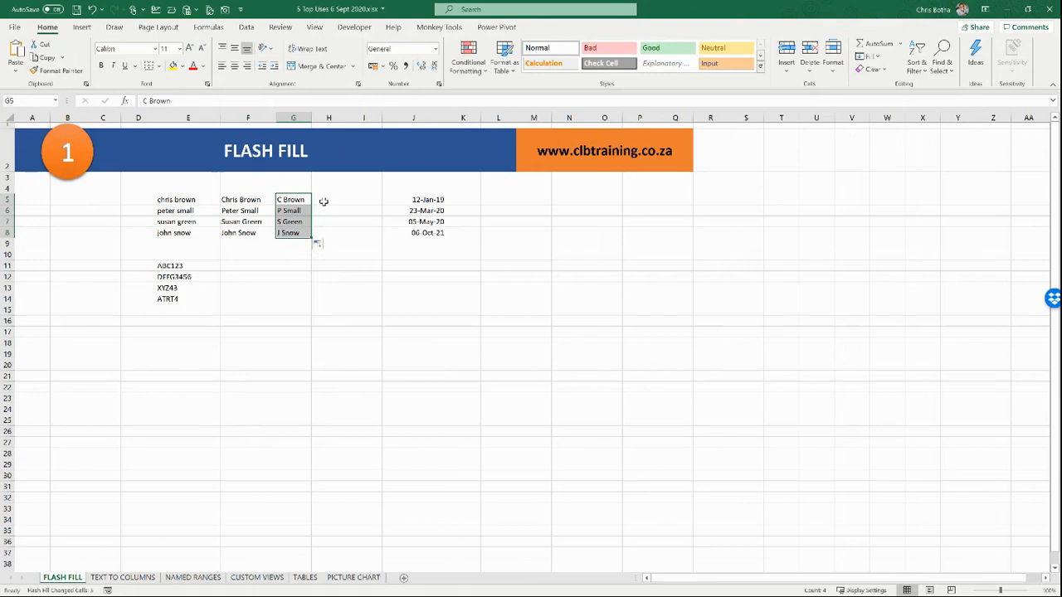
{"action": "left_click", "coordinate": [192, 266]}
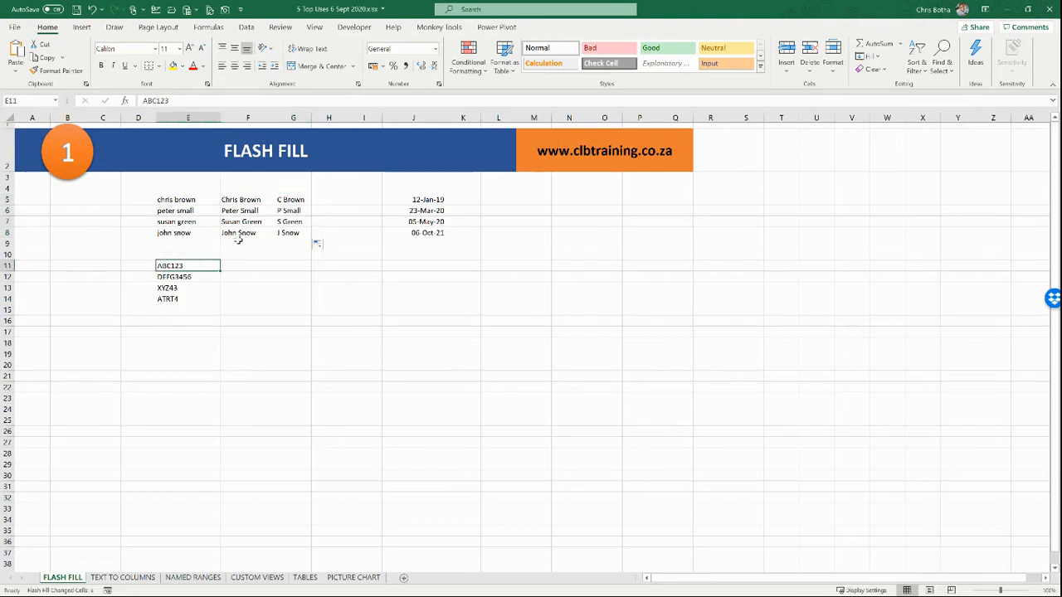
{"action": "left_click", "coordinate": [324, 200]}
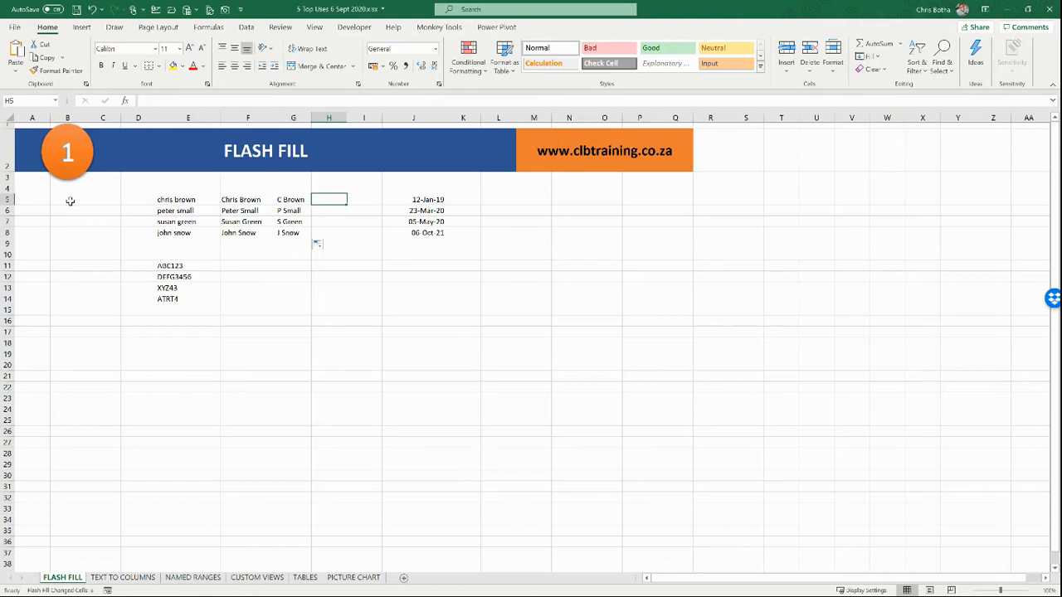
Step: Enter 'Chris' in H5 and Flash Fill the first names Peter, Susan and John through H8
{"action": "type", "text": "Chris"}
{"action": "key", "text": "Return"}
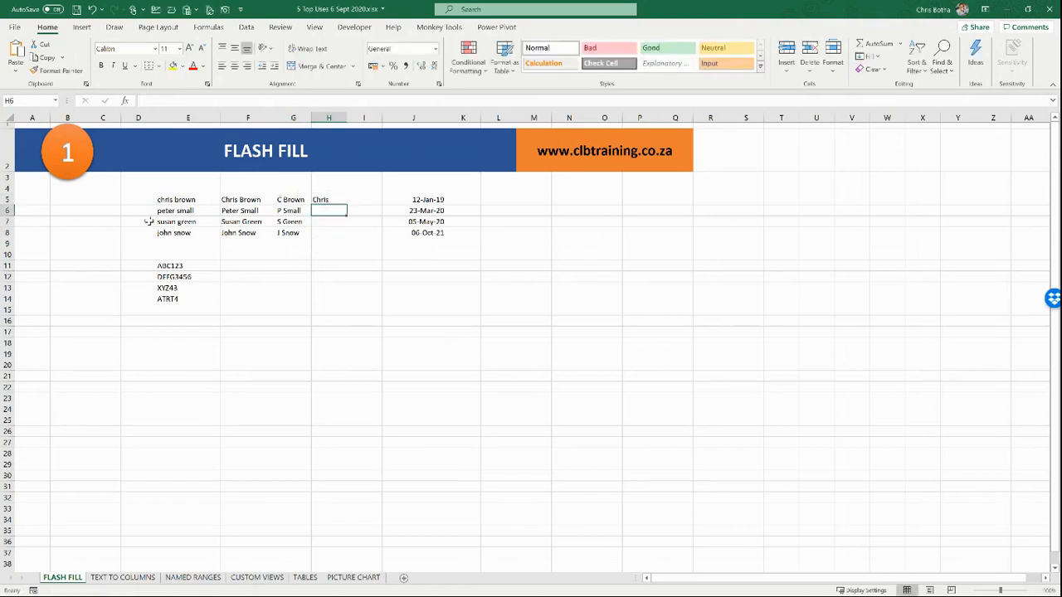
{"action": "left_click", "coordinate": [327, 199]}
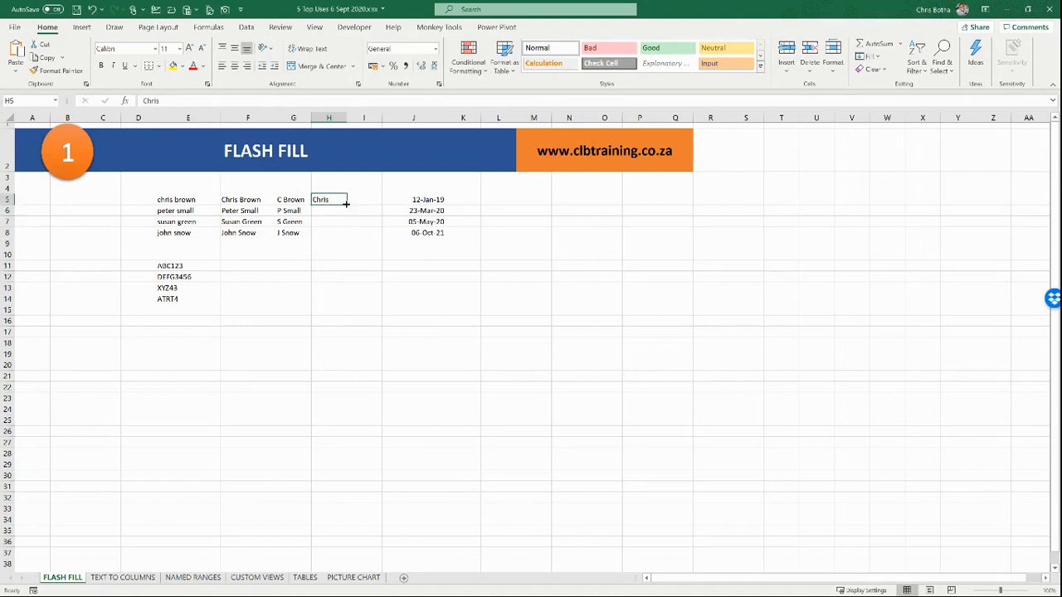
{"action": "double_click", "coordinate": [347, 204]}
{"action": "left_click", "coordinate": [354, 245]}
{"action": "left_click", "coordinate": [335, 295]}
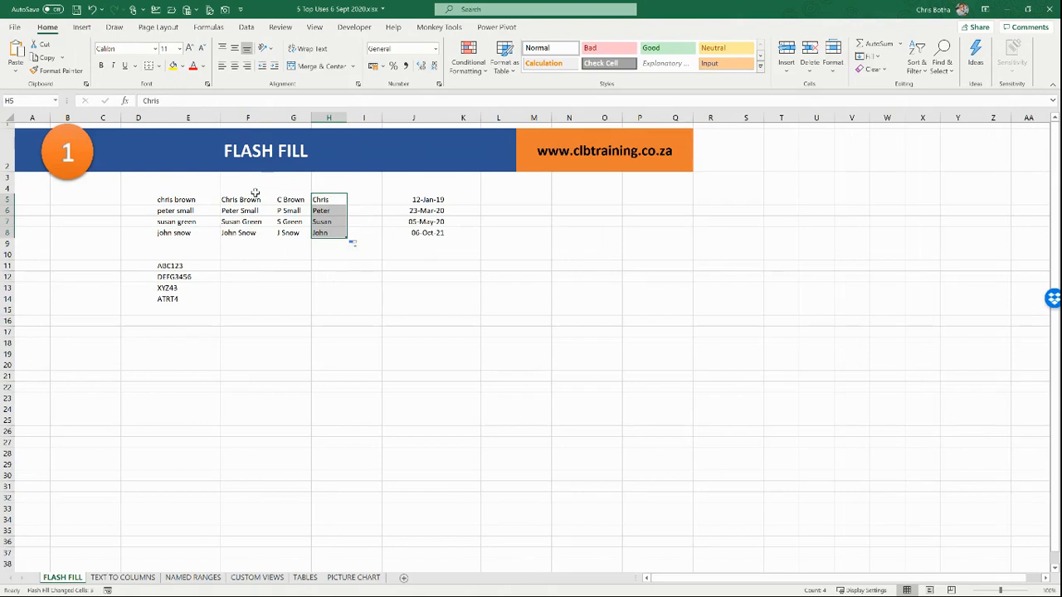
{"action": "left_click", "coordinate": [187, 199]}
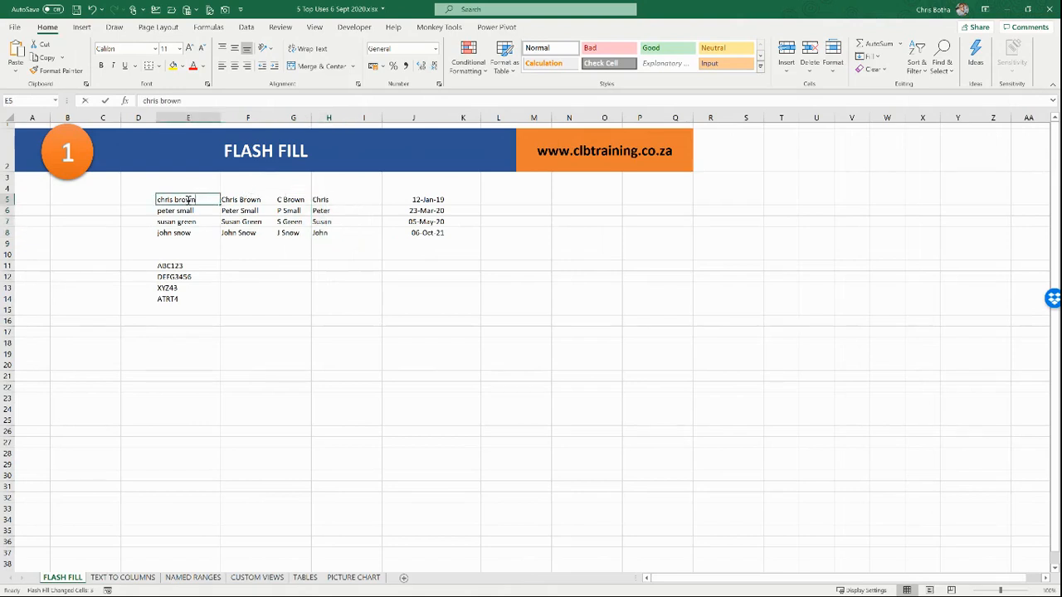
Step: Change the surname in E5 from brown to green
{"action": "double_click", "coordinate": [189, 200]}
{"action": "double_click", "coordinate": [189, 200]}
{"action": "type", "text": "green"}
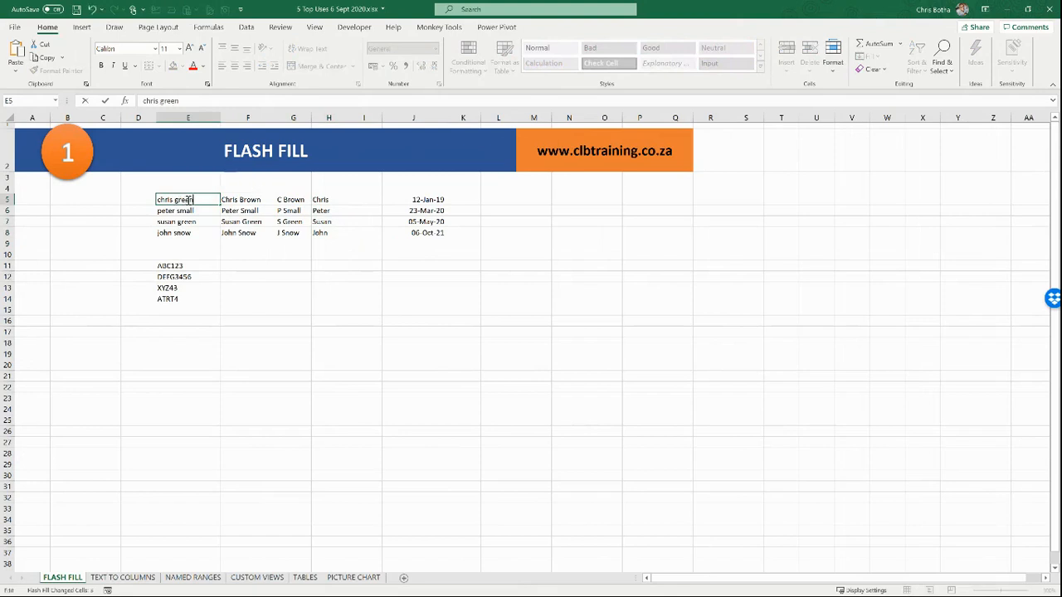
{"action": "key", "text": "Return"}
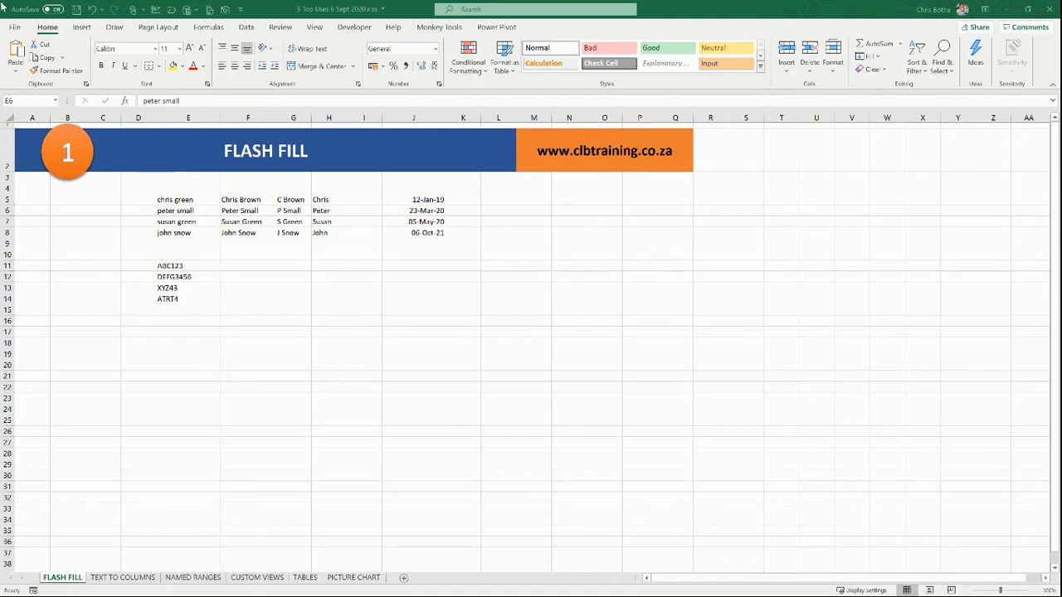
{"action": "left_click", "coordinate": [366, 54]}
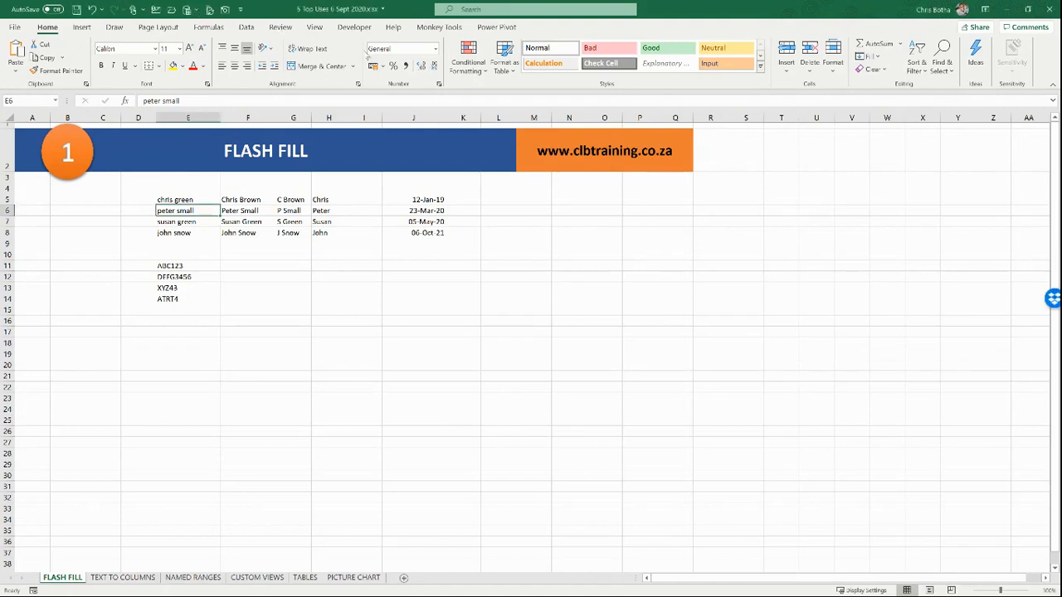
{"action": "left_click", "coordinate": [251, 265]}
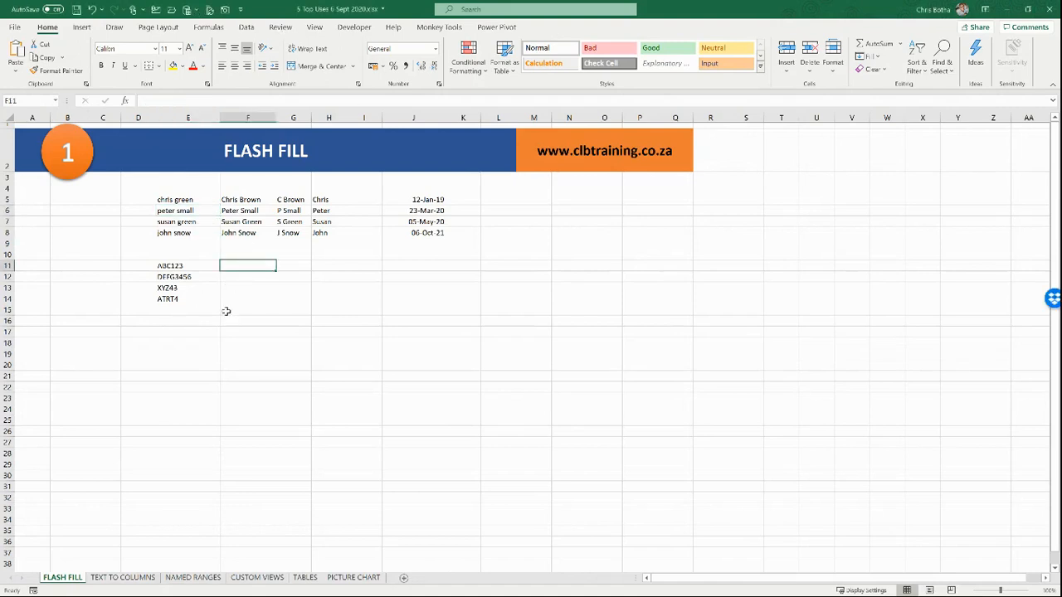
Step: Enter ABC in F11 and Flash Fill the letter parts ABC, DEFG, XYZ, ATRT through F14
{"action": "type", "text": "ABC"}
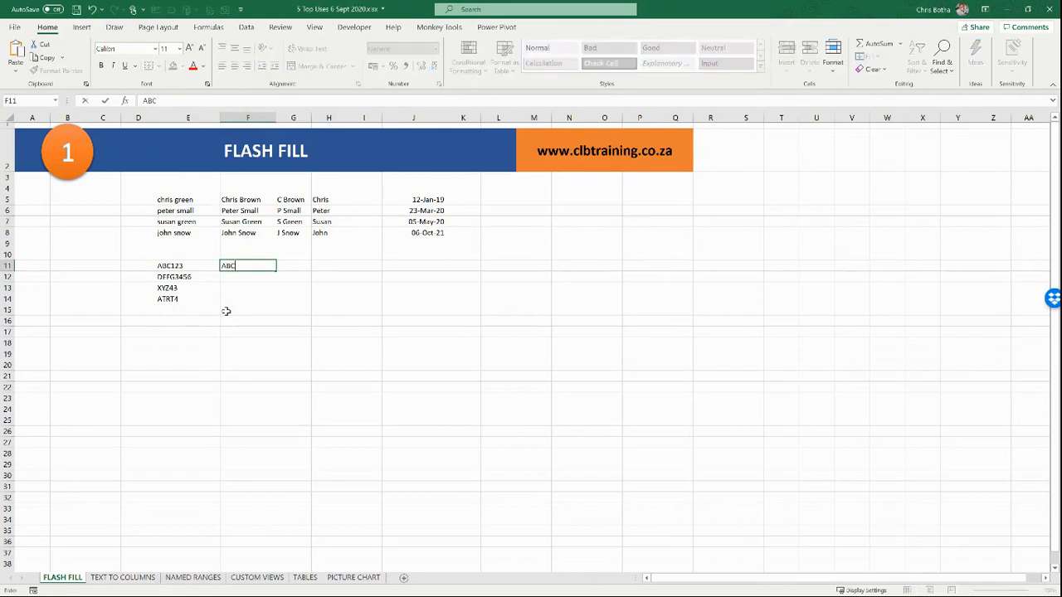
{"action": "key", "text": "Return"}
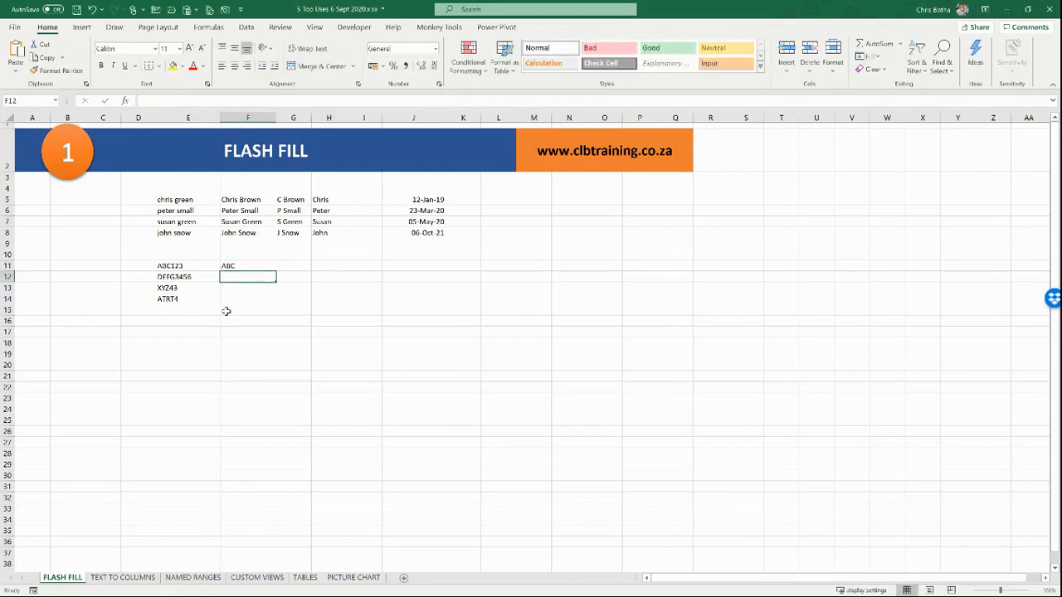
{"action": "left_click", "coordinate": [264, 265]}
{"action": "left_click_drag", "start_coordinate": [276, 272], "coordinate": [280, 304]}
{"action": "left_click", "coordinate": [283, 311]}
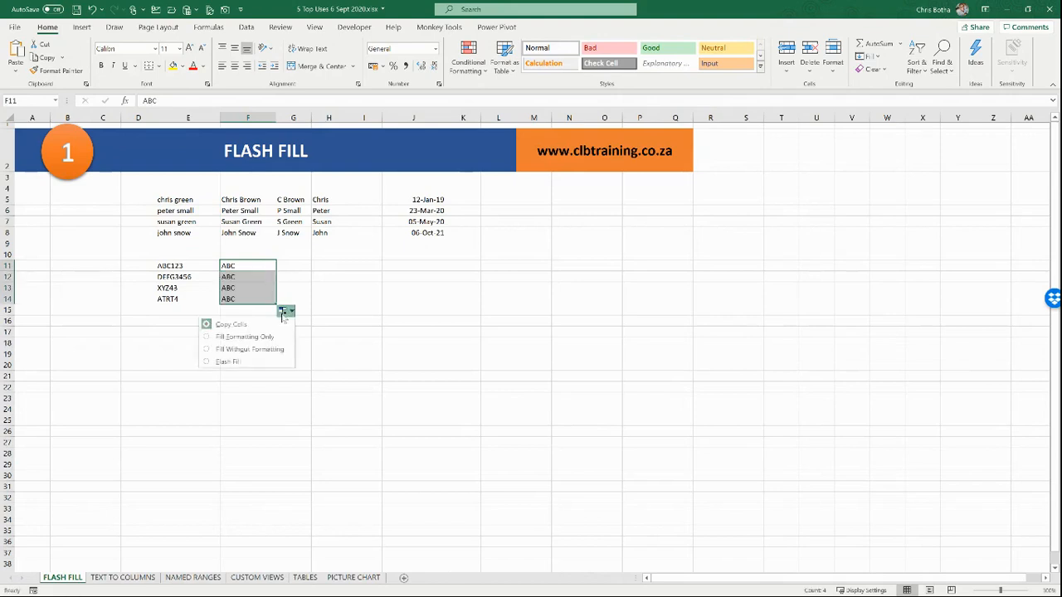
{"action": "left_click", "coordinate": [255, 363]}
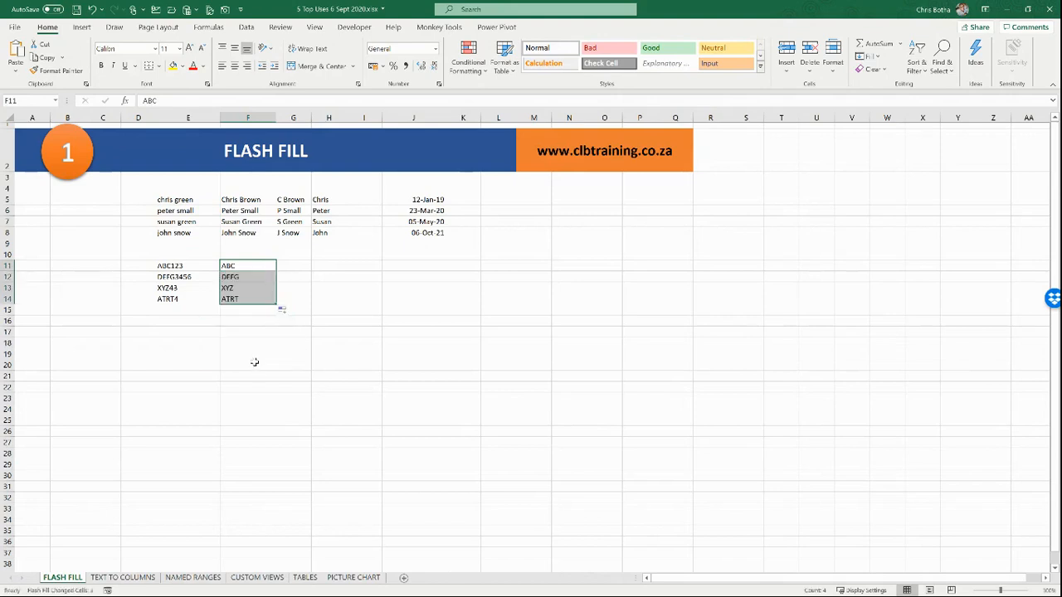
Step: Enter 123 in G11 as the number-part example
{"action": "left_click", "coordinate": [282, 267]}
{"action": "type", "text": "123"}
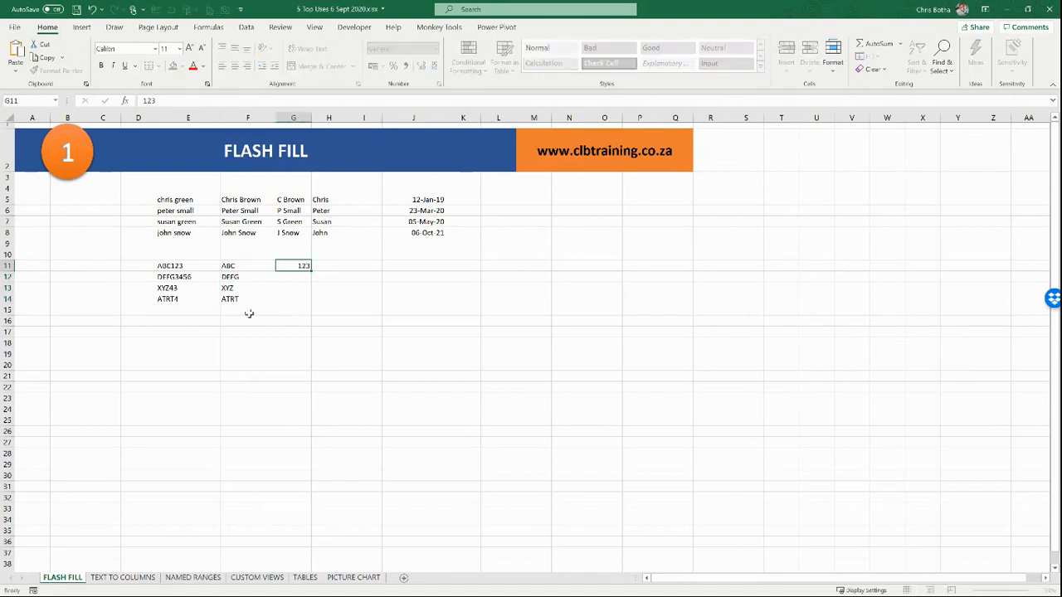
{"action": "key", "text": "Return"}
{"action": "left_click", "coordinate": [292, 267]}
Step: Flash Fill G11:G14 with the number parts 123, 3456, 43 and 4
{"action": "left_click_drag", "start_coordinate": [312, 271], "coordinate": [312, 304]}
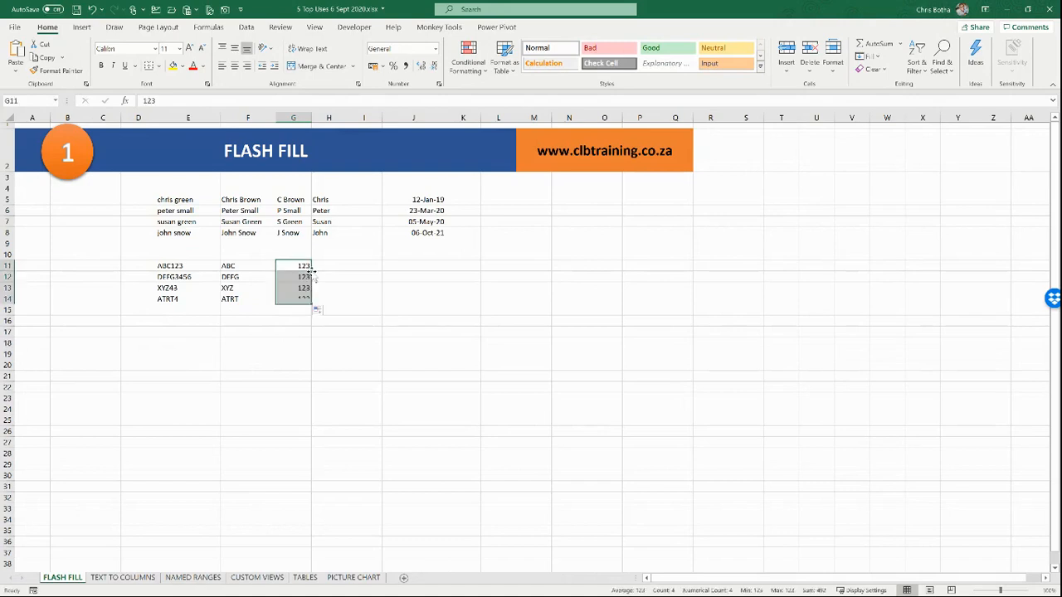
{"action": "left_click", "coordinate": [319, 310]}
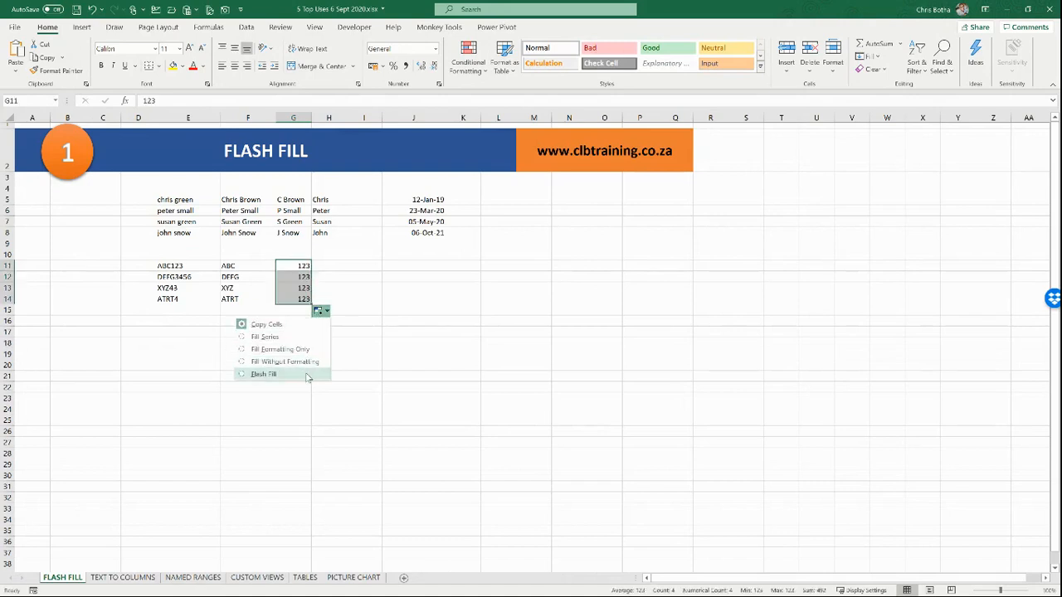
{"action": "left_click", "coordinate": [305, 374]}
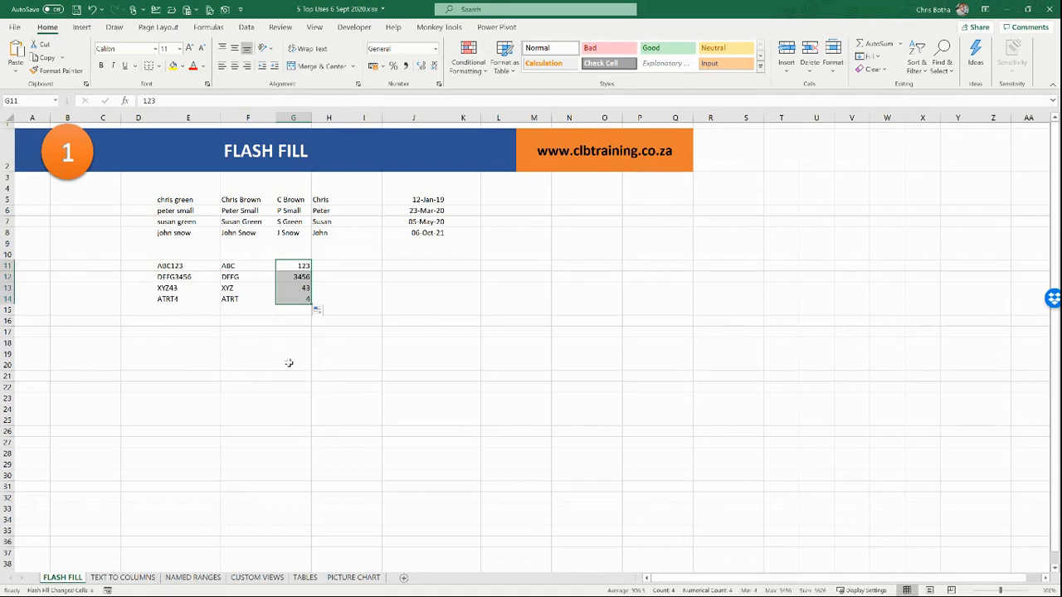
{"action": "left_click", "coordinate": [464, 199]}
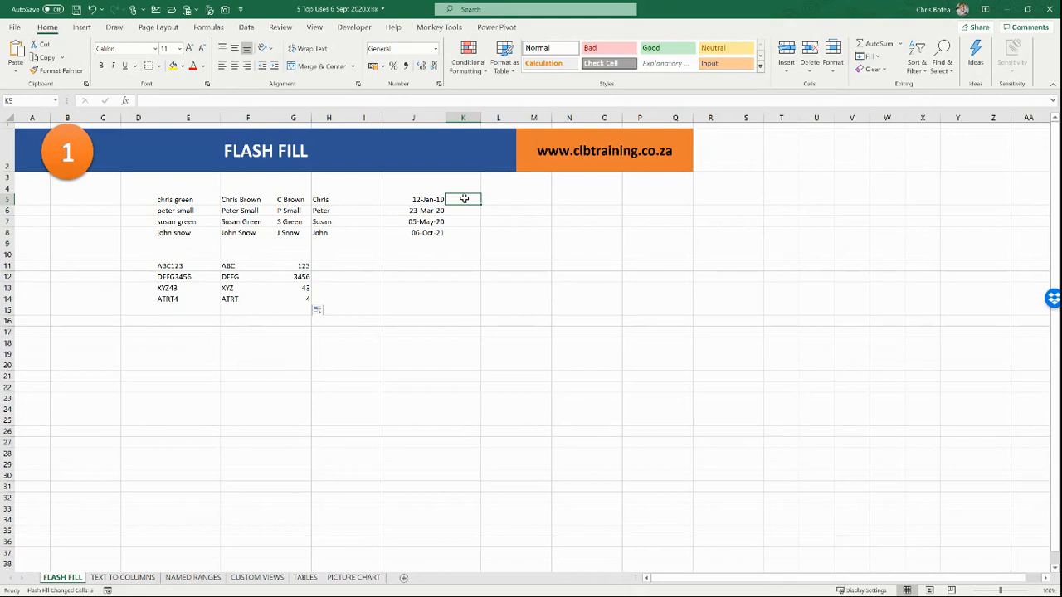
Step: Enter day 12 in K5 and Flash Fill each date's day down through K8
{"action": "type", "text": "12"}
{"action": "key", "text": "Return"}
{"action": "left_click", "coordinate": [465, 200]}
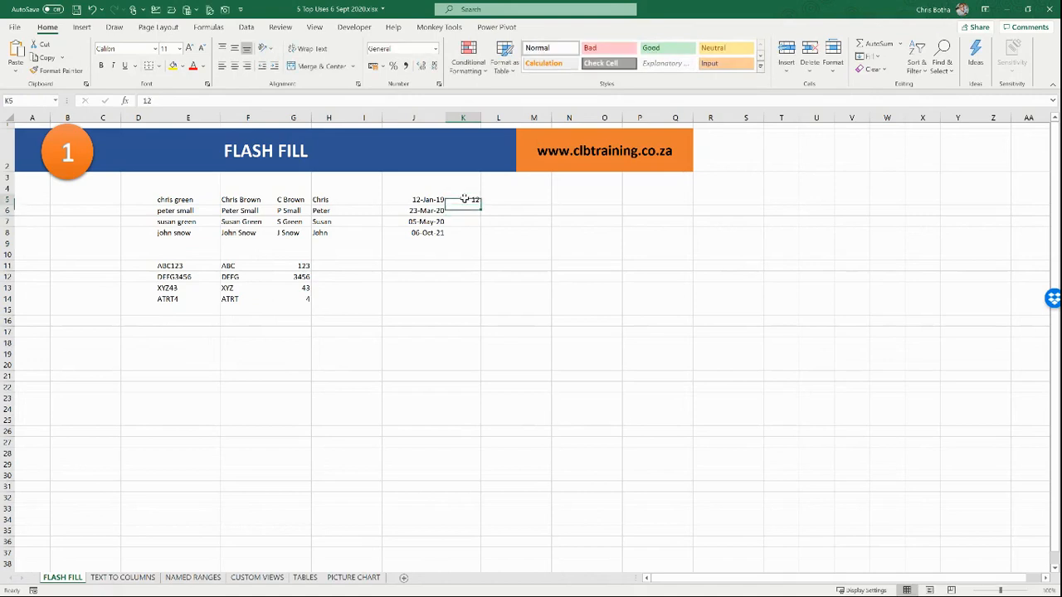
{"action": "left_click_drag", "start_coordinate": [481, 206], "coordinate": [481, 236]}
{"action": "left_click", "coordinate": [488, 245]}
{"action": "left_click", "coordinate": [486, 307]}
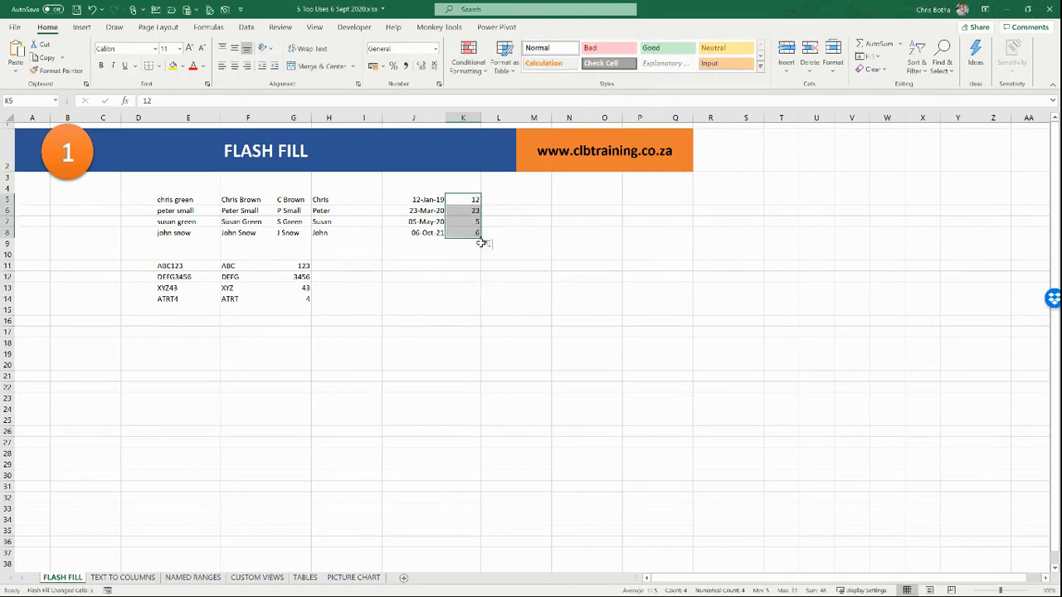
Step: Enter Jan in L5 and Flash Fill the months Jan, Mar, May, Oct through L8
{"action": "left_click", "coordinate": [497, 202]}
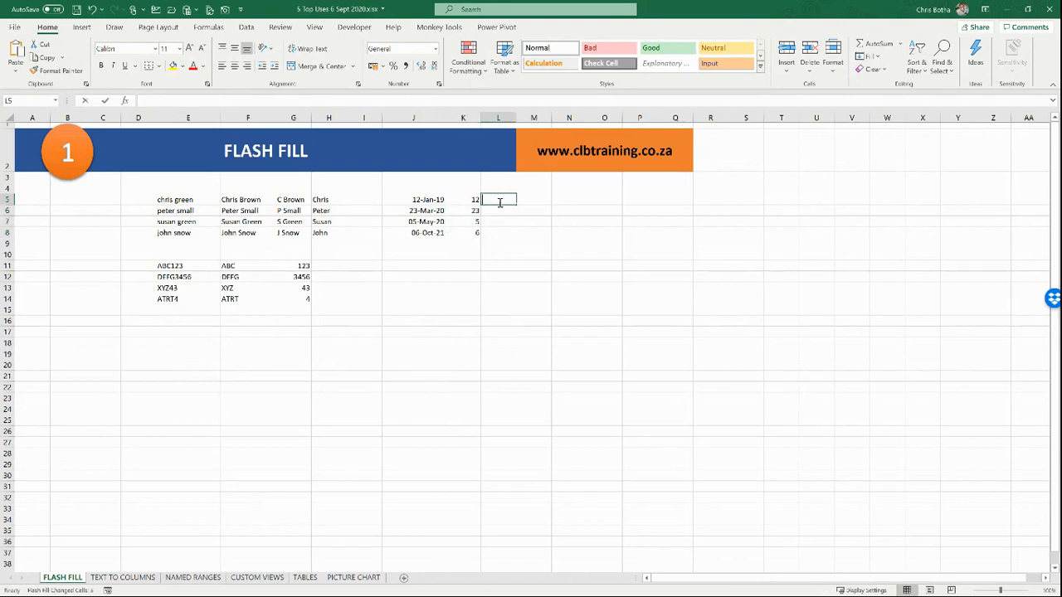
{"action": "type", "text": "Jan"}
{"action": "key", "text": "Return"}
{"action": "left_click", "coordinate": [502, 190]}
{"action": "left_click", "coordinate": [508, 201]}
{"action": "left_click_drag", "start_coordinate": [515, 205], "coordinate": [520, 246]}
{"action": "left_click", "coordinate": [520, 246]}
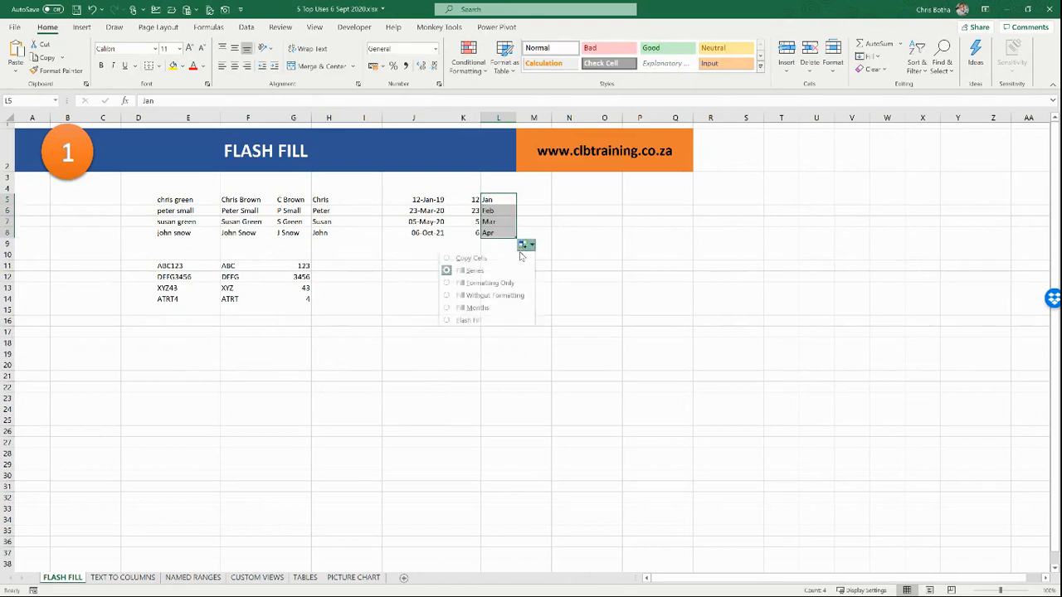
{"action": "left_click", "coordinate": [515, 326]}
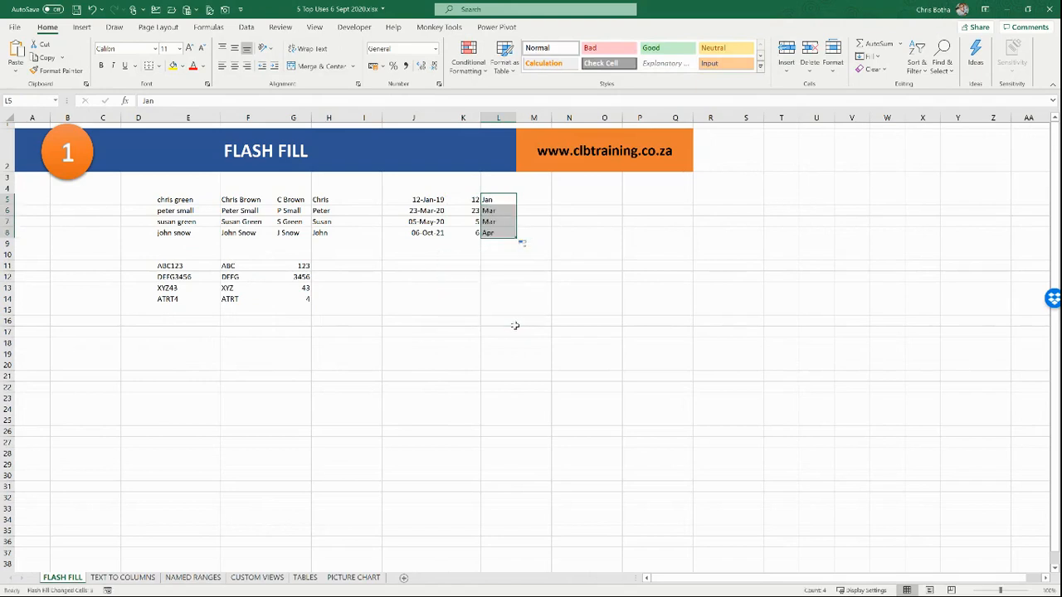
Step: Enter 2019 in M5 and fill the year down through M8 with Flash Fill
{"action": "left_click", "coordinate": [535, 199]}
{"action": "type", "text": "2019"}
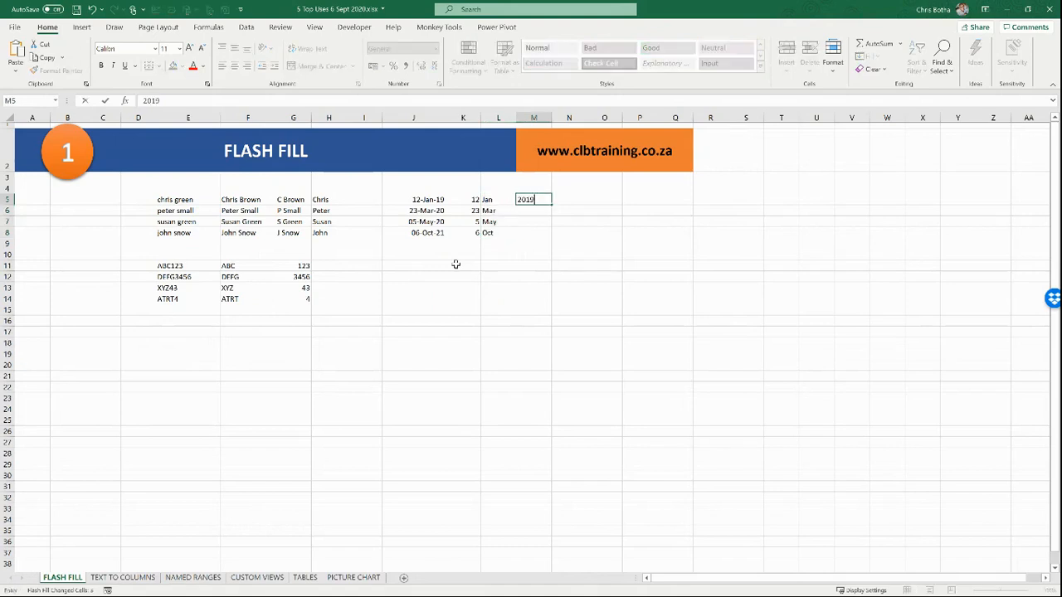
{"action": "key", "text": "Return"}
{"action": "left_click", "coordinate": [542, 200]}
{"action": "left_click_drag", "start_coordinate": [551, 203], "coordinate": [554, 236]}
{"action": "left_click", "coordinate": [561, 245]}
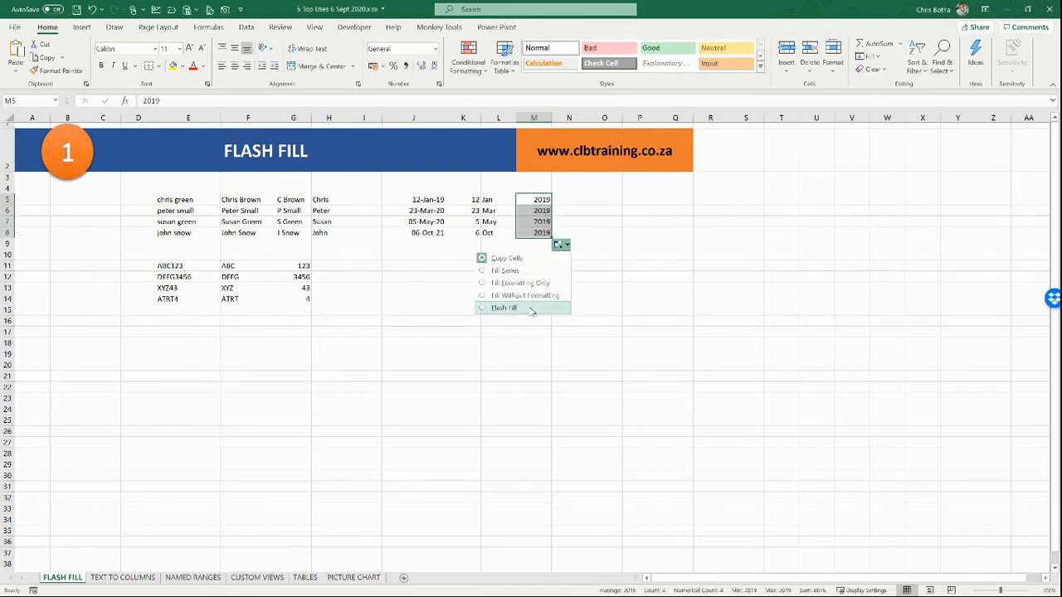
{"action": "left_click", "coordinate": [504, 308]}
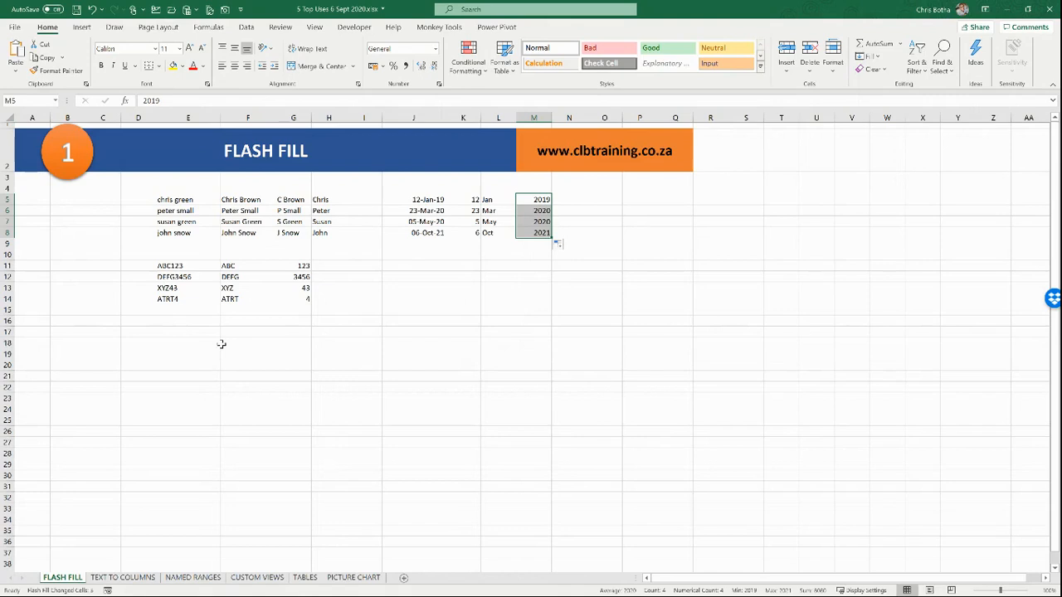
{"action": "left_click", "coordinate": [98, 581]}
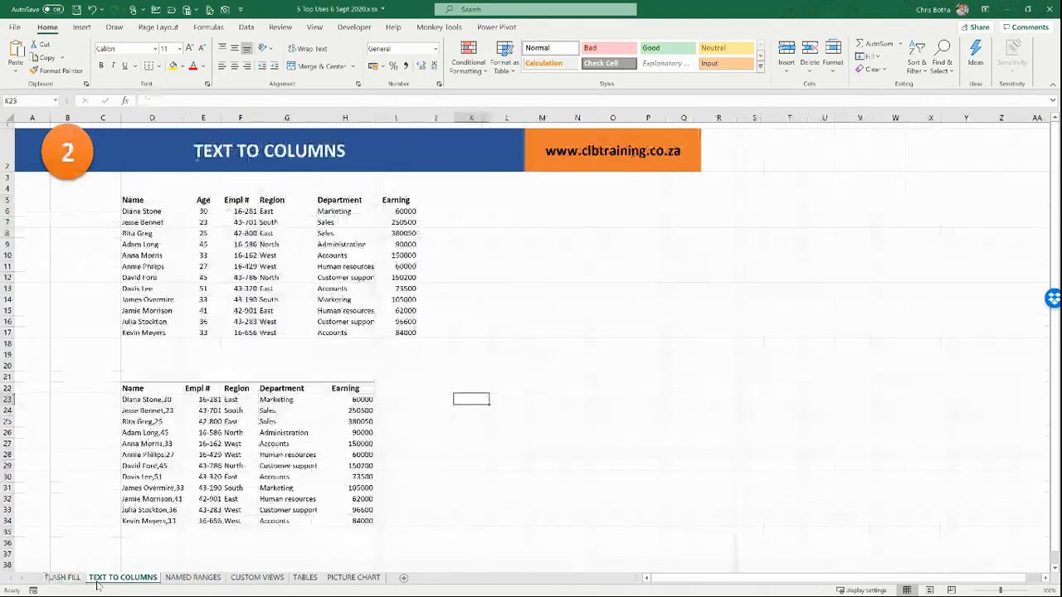
{"action": "left_click", "coordinate": [487, 266]}
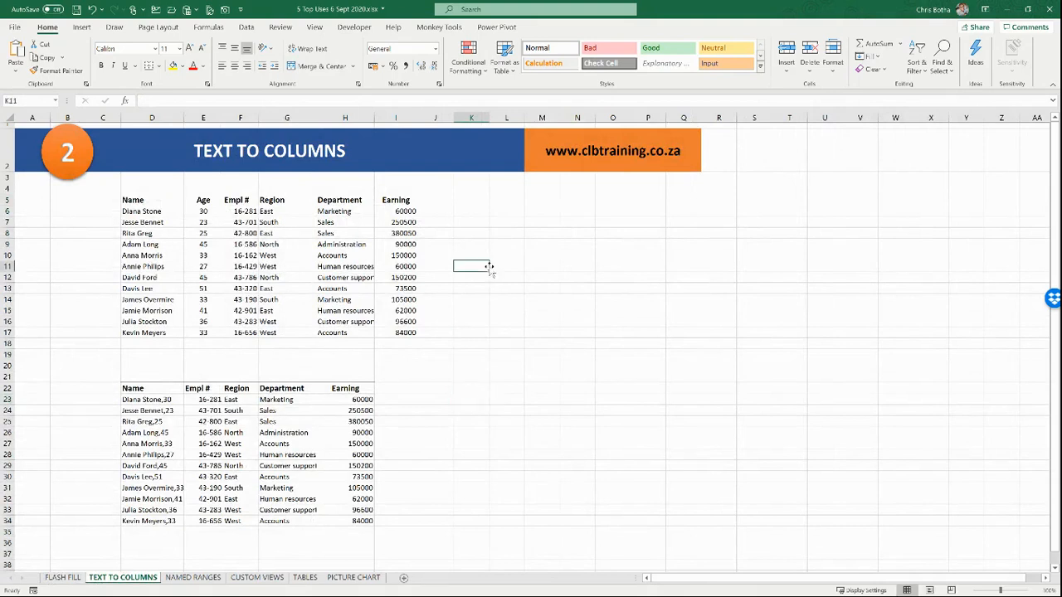
{"action": "left_click", "coordinate": [153, 211]}
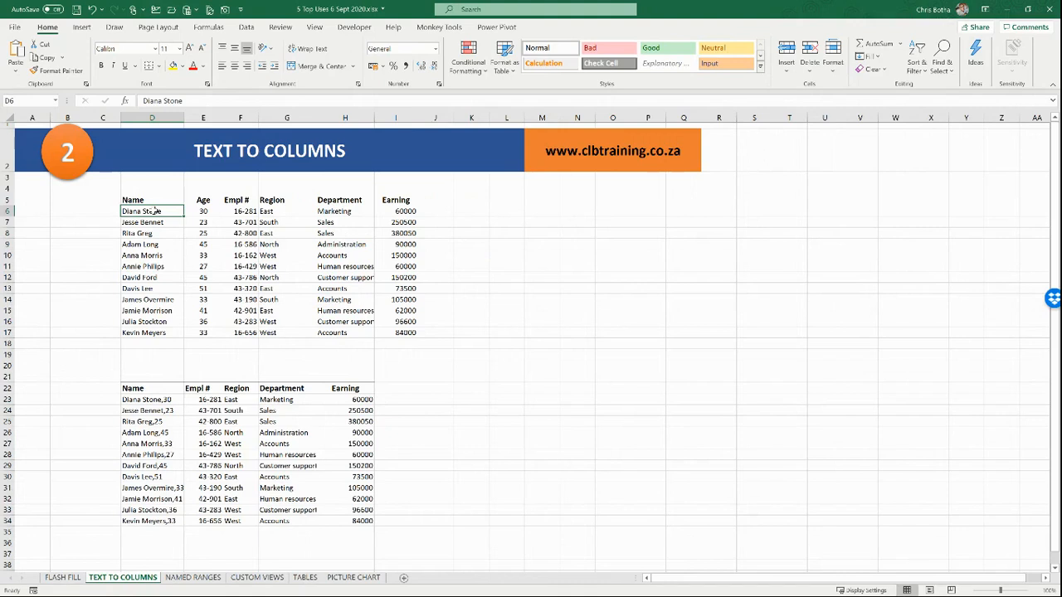
Step: Insert blank cells at E5:E17, shifting the Age column and beyond to the right
{"action": "left_click_drag", "start_coordinate": [202, 201], "coordinate": [202, 330]}
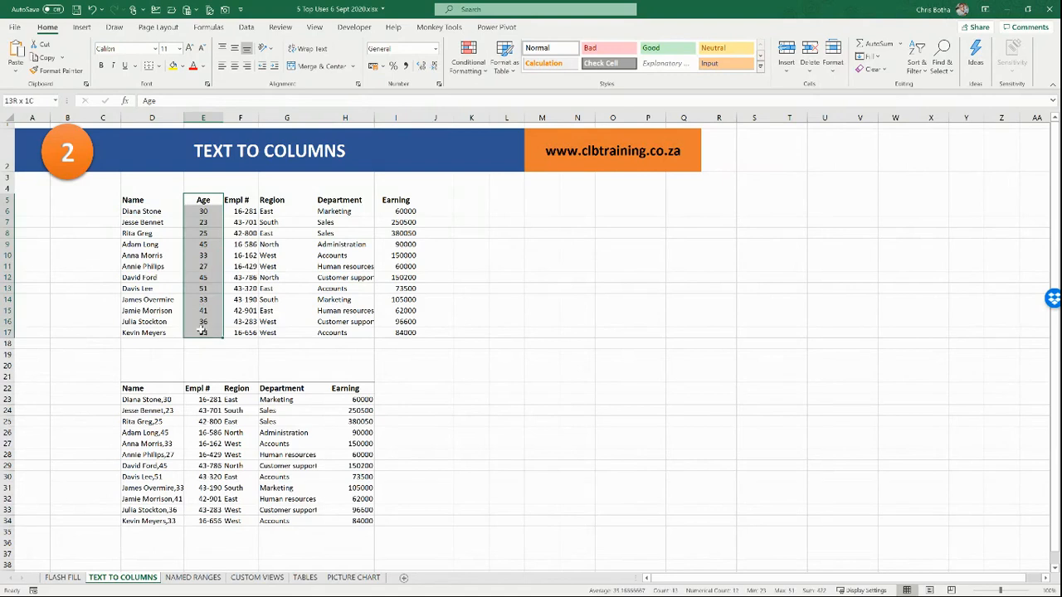
{"action": "right_click", "coordinate": [201, 304]}
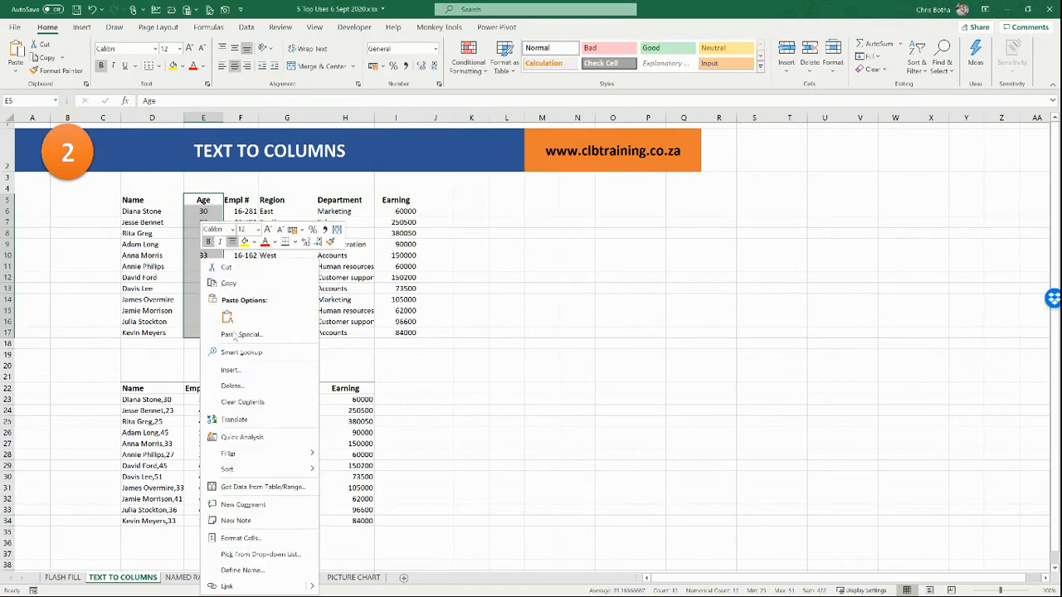
{"action": "left_click", "coordinate": [231, 370]}
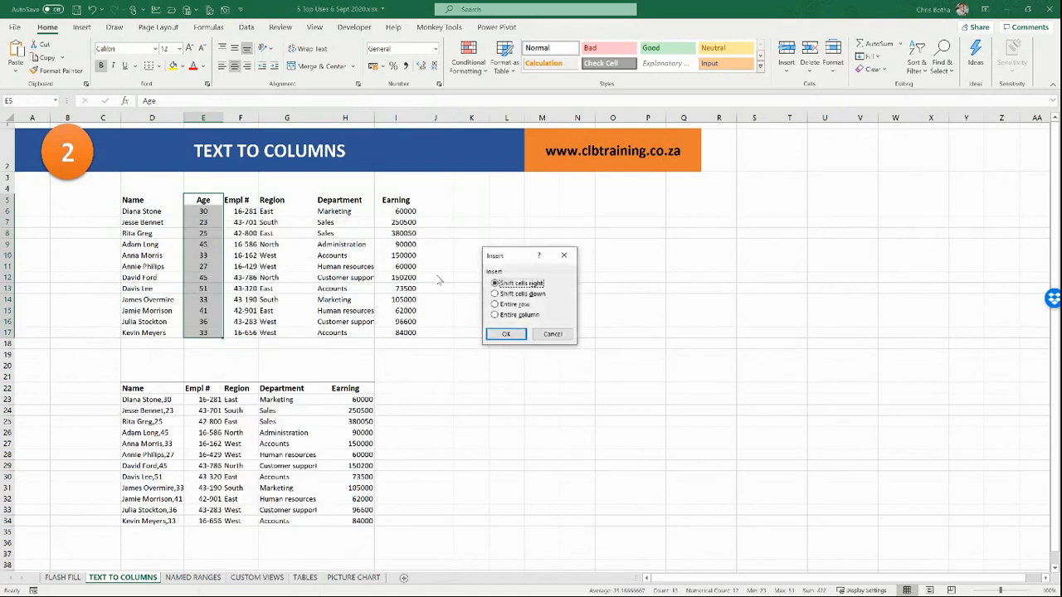
{"action": "left_click", "coordinate": [508, 333]}
Step: Label E5 'Surname' and select the full names in D6:D17
{"action": "left_click", "coordinate": [202, 197]}
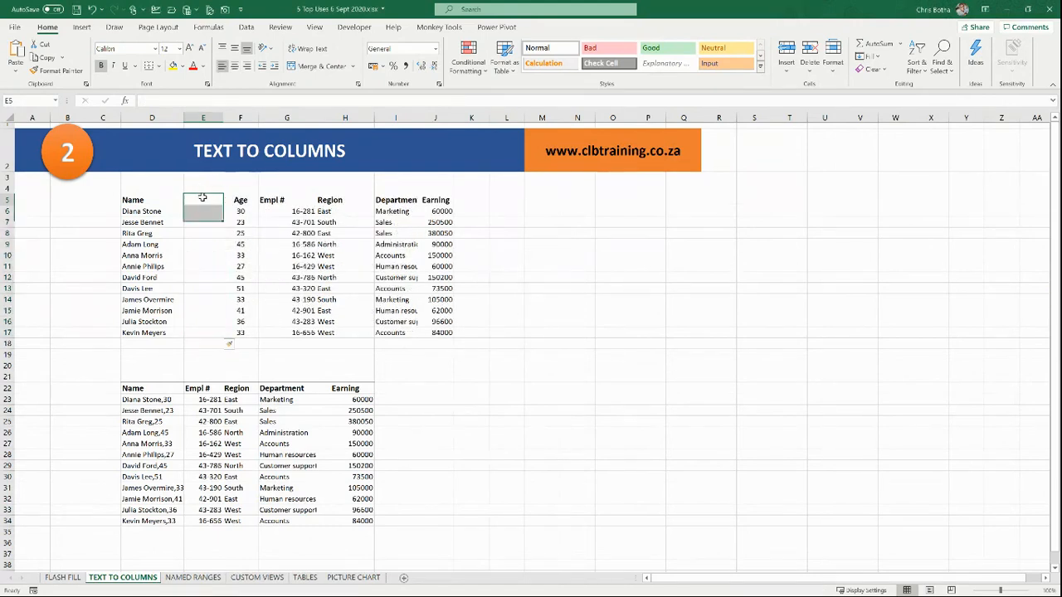
{"action": "double_click", "coordinate": [202, 197]}
{"action": "type", "text": "Surname"}
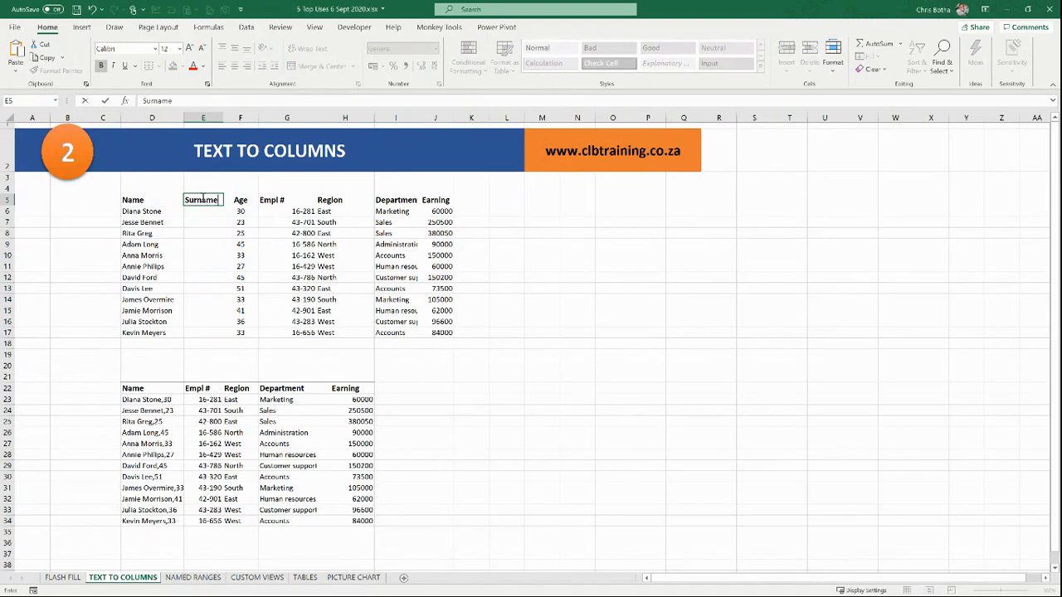
{"action": "key", "text": "Return"}
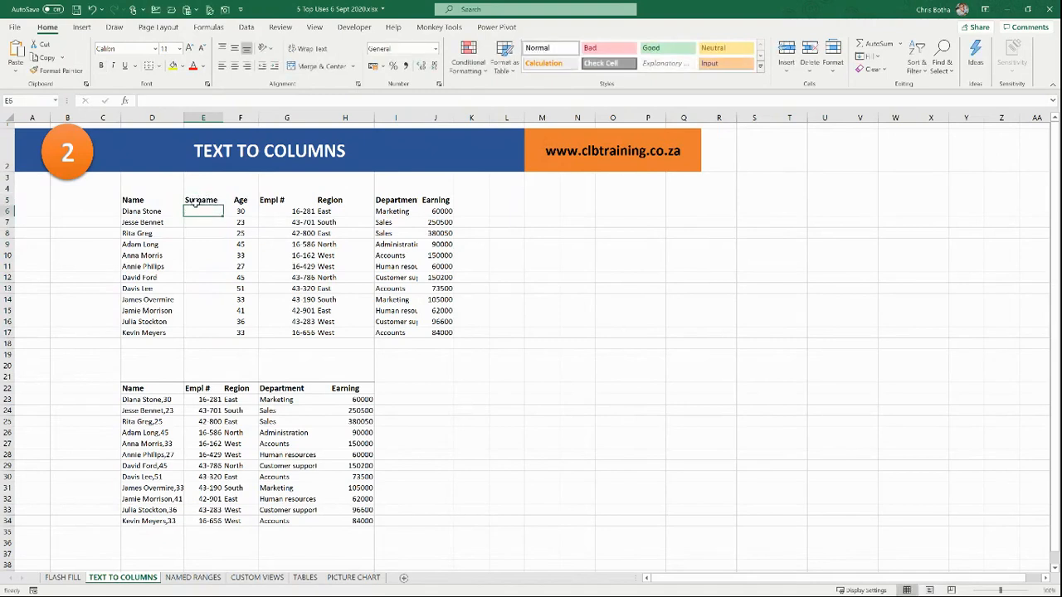
{"action": "left_click", "coordinate": [146, 211]}
{"action": "left_click_drag", "start_coordinate": [146, 212], "coordinate": [138, 328]}
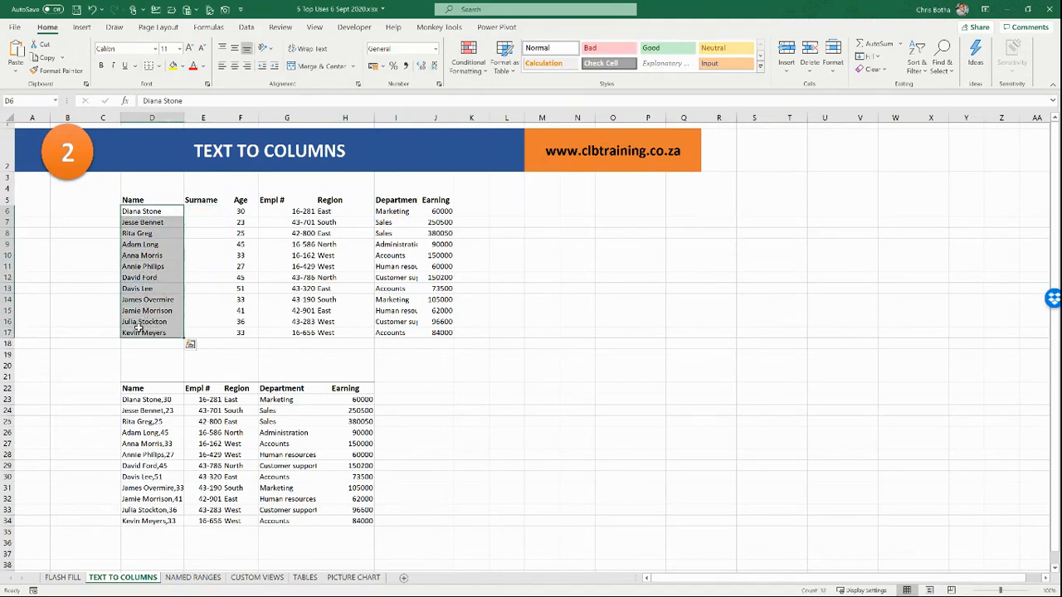
Step: Split the full names in D6:D17 on spaces with Text to Columns, putting surnames in E6:E17
{"action": "left_click", "coordinate": [246, 27]}
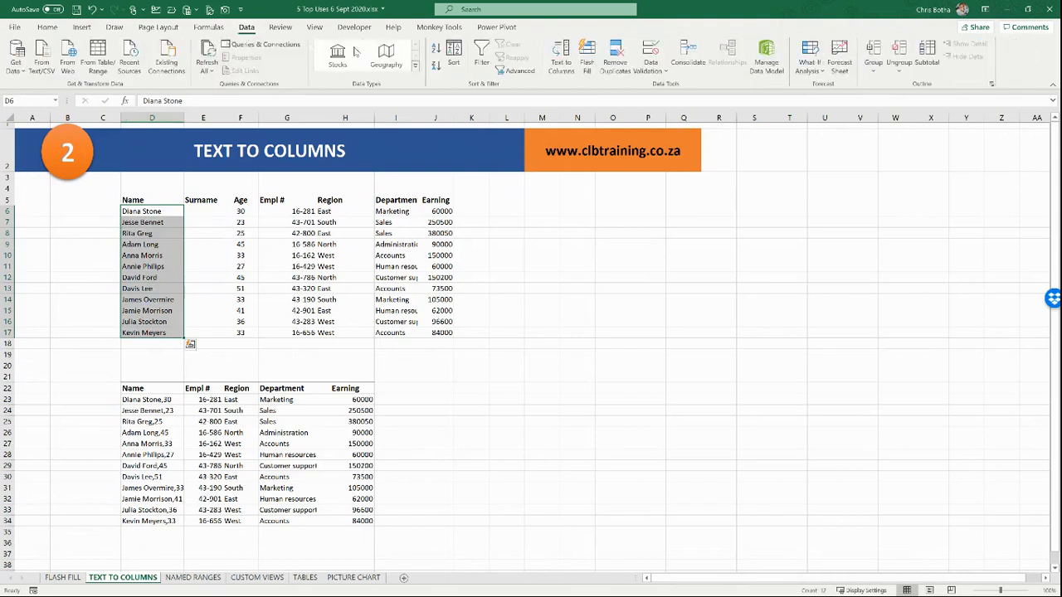
{"action": "left_click", "coordinate": [562, 73]}
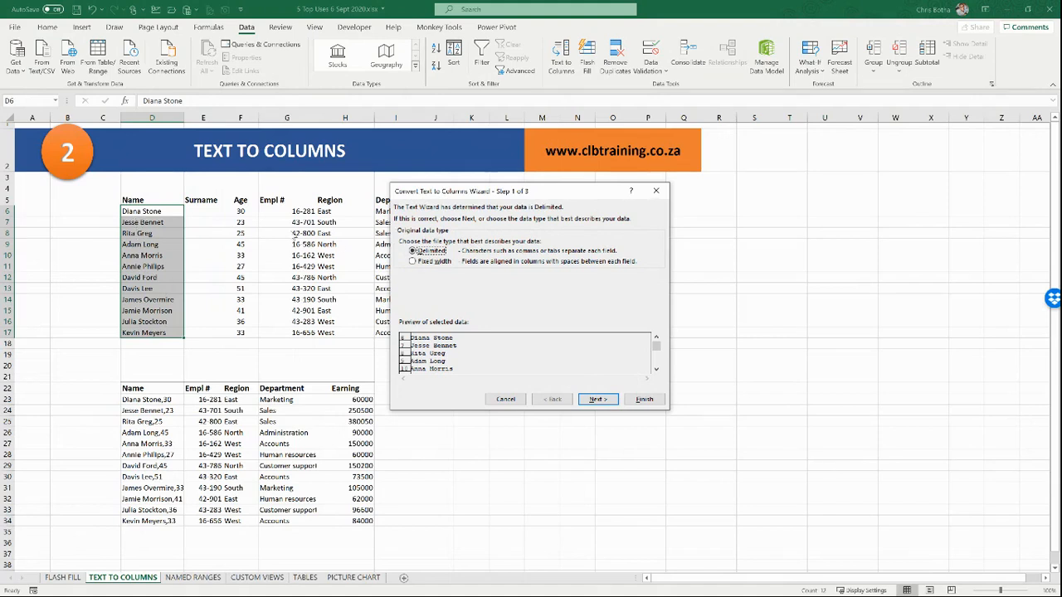
{"action": "left_click", "coordinate": [599, 400]}
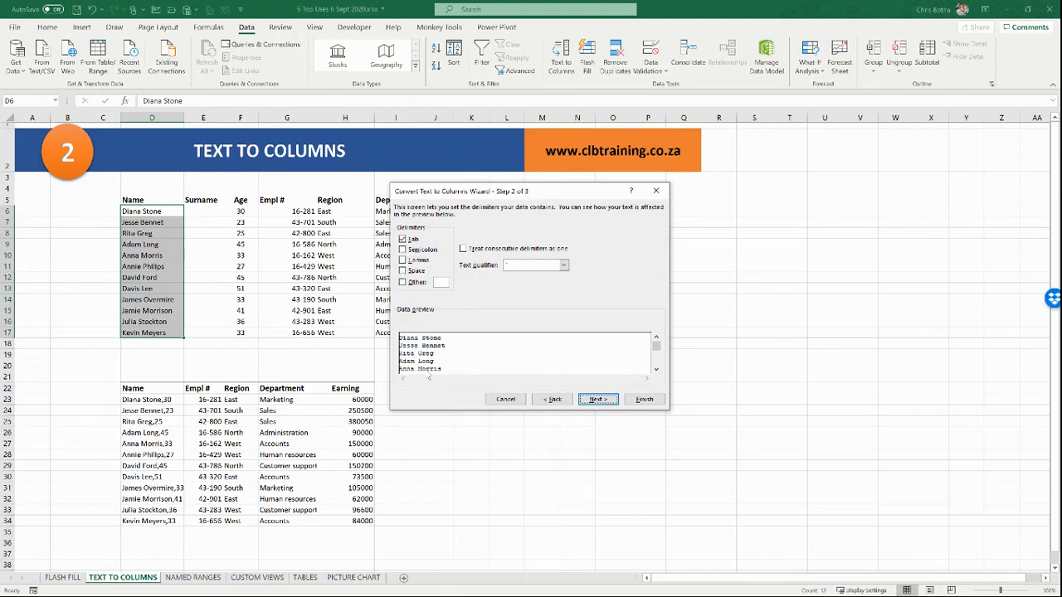
{"action": "left_click", "coordinate": [403, 271]}
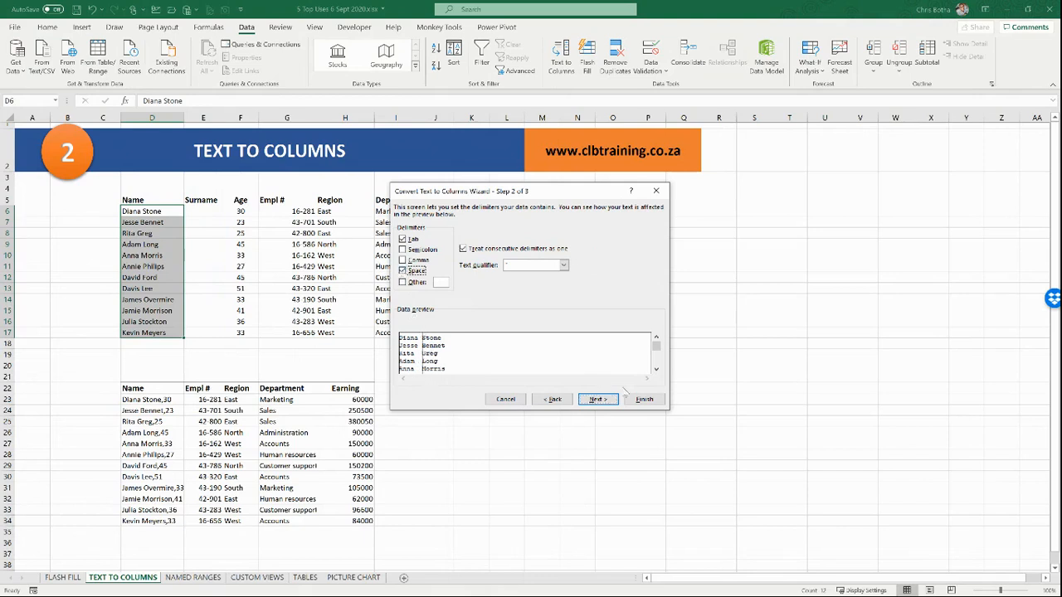
{"action": "left_click", "coordinate": [643, 400]}
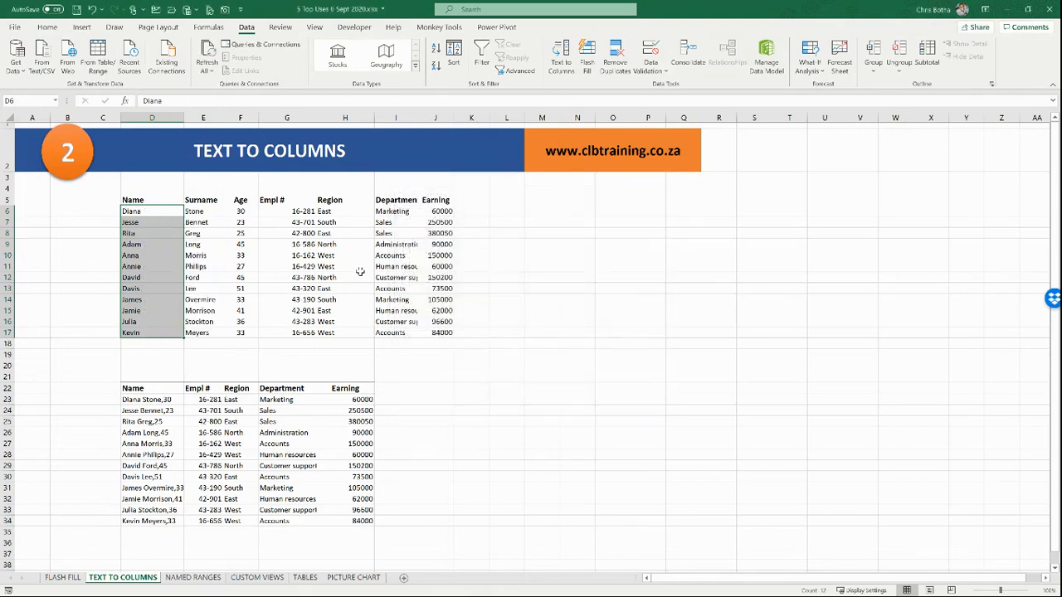
{"action": "left_click", "coordinate": [166, 255]}
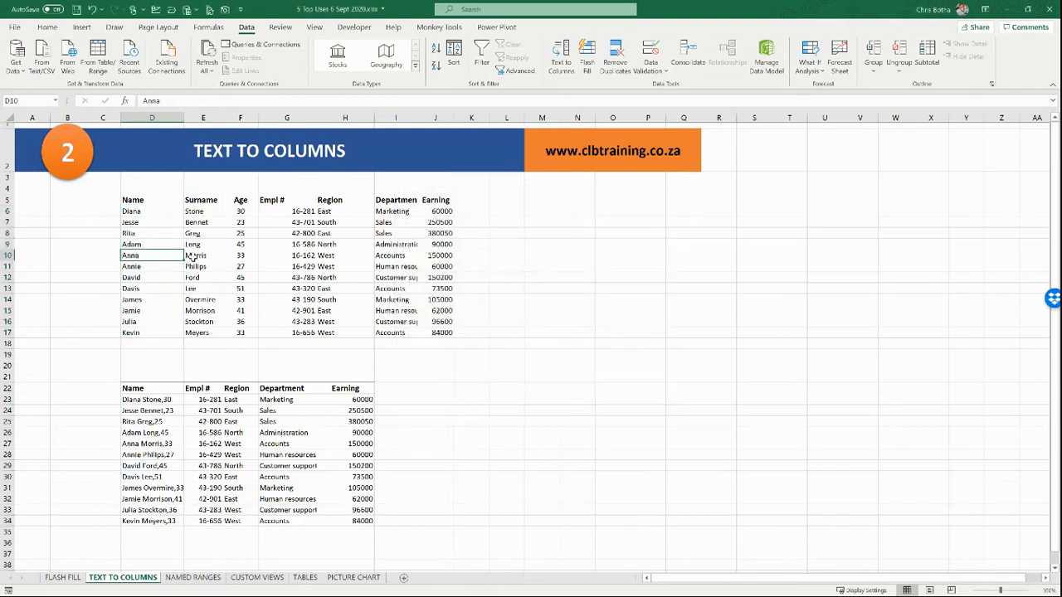
{"action": "left_click", "coordinate": [190, 256]}
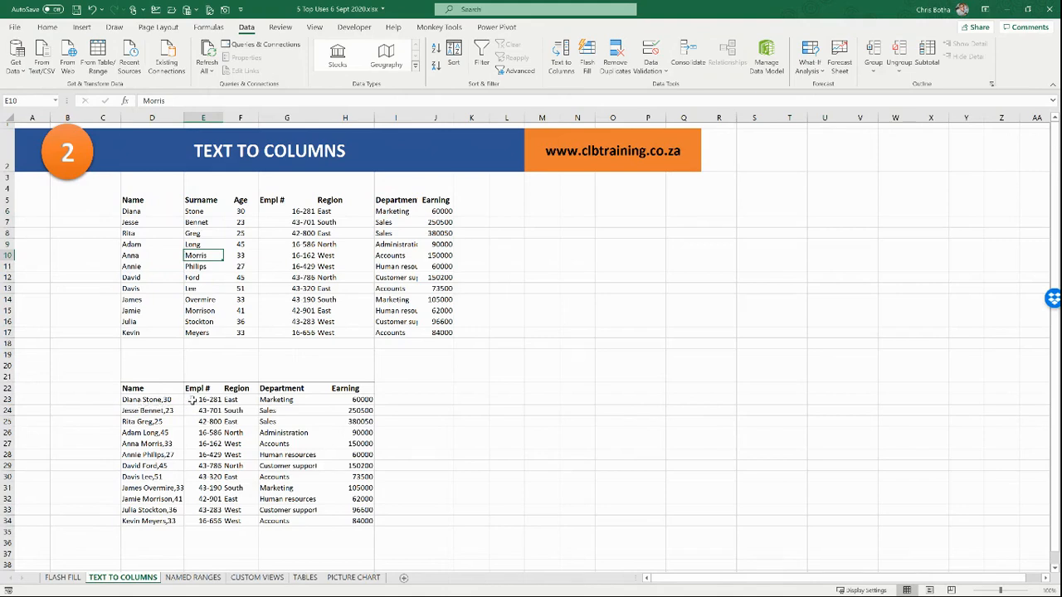
Step: Insert blank cells at E22:F34, shifting the Empl # and Region data right
{"action": "left_click_drag", "start_coordinate": [199, 388], "coordinate": [236, 523]}
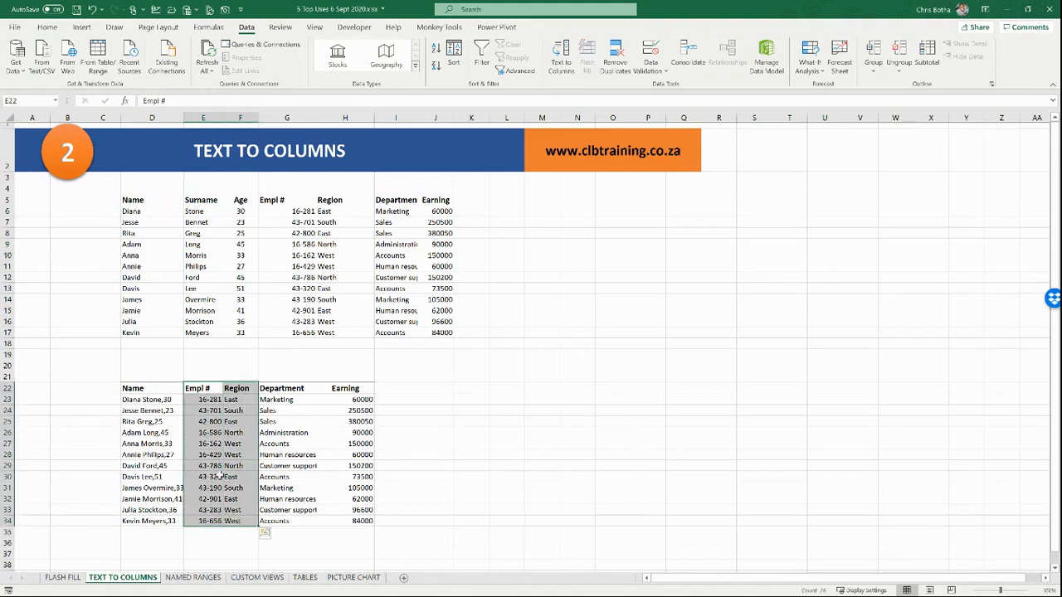
{"action": "right_click", "coordinate": [215, 456]}
{"action": "left_click", "coordinate": [267, 233]}
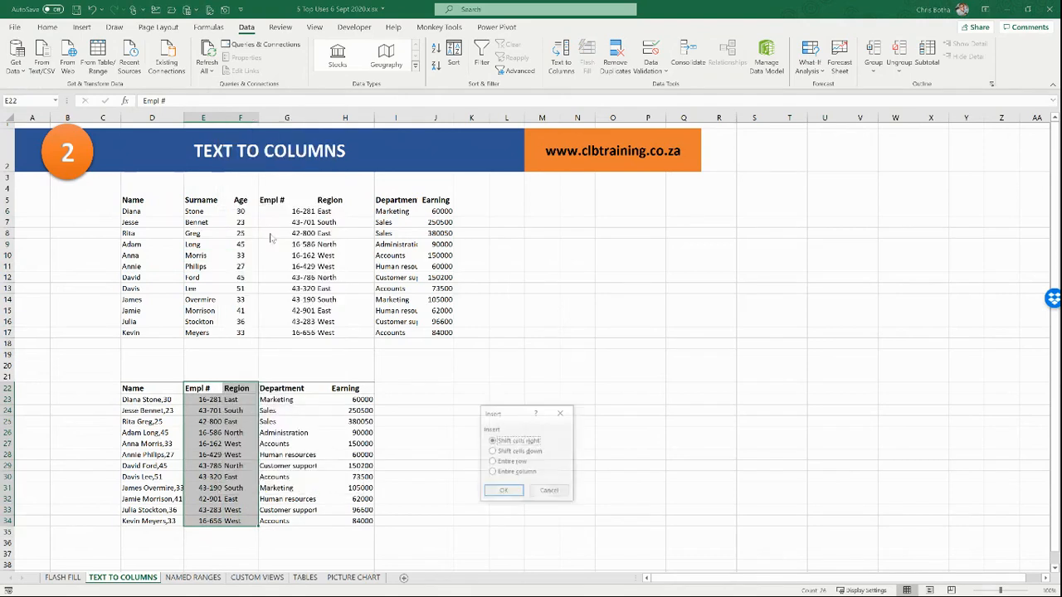
{"action": "left_click", "coordinate": [514, 495]}
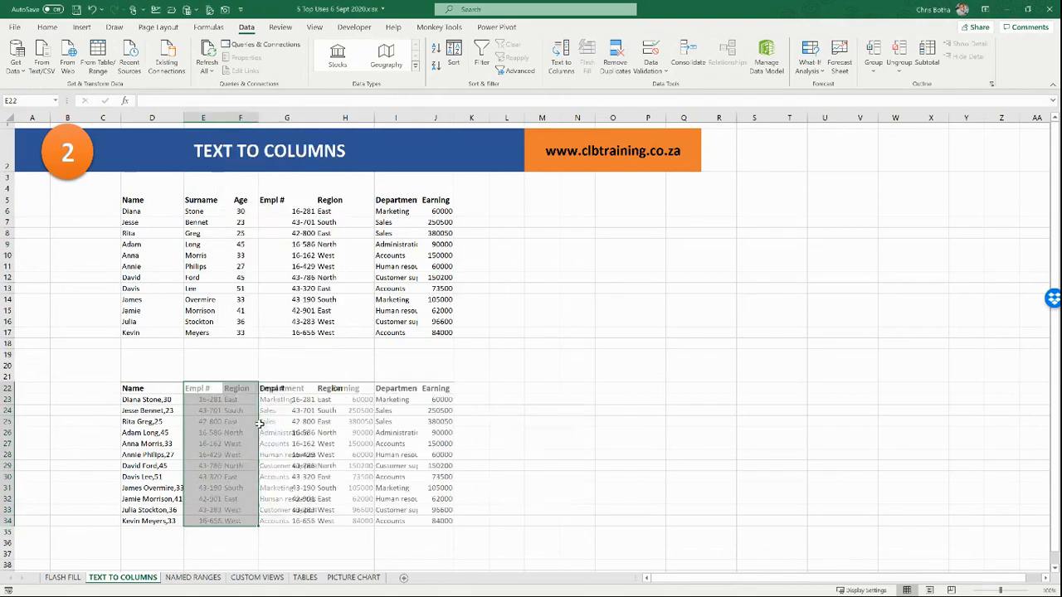
Step: Head the new columns Surname in E22 and Age in F22, then select D23:D34
{"action": "left_click", "coordinate": [206, 389]}
{"action": "type", "text": "Surname"}
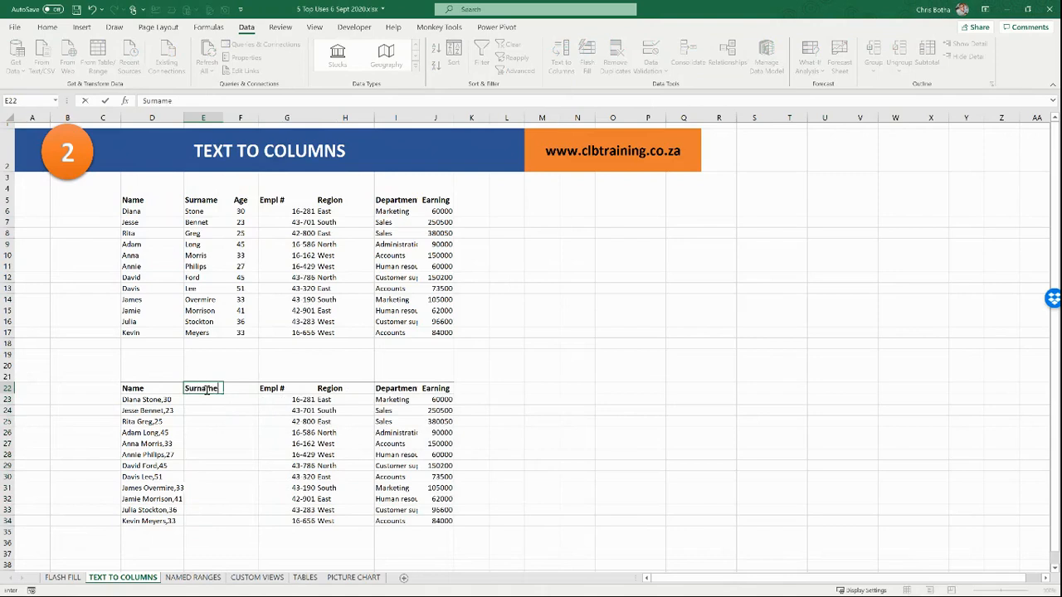
{"action": "left_click", "coordinate": [252, 390]}
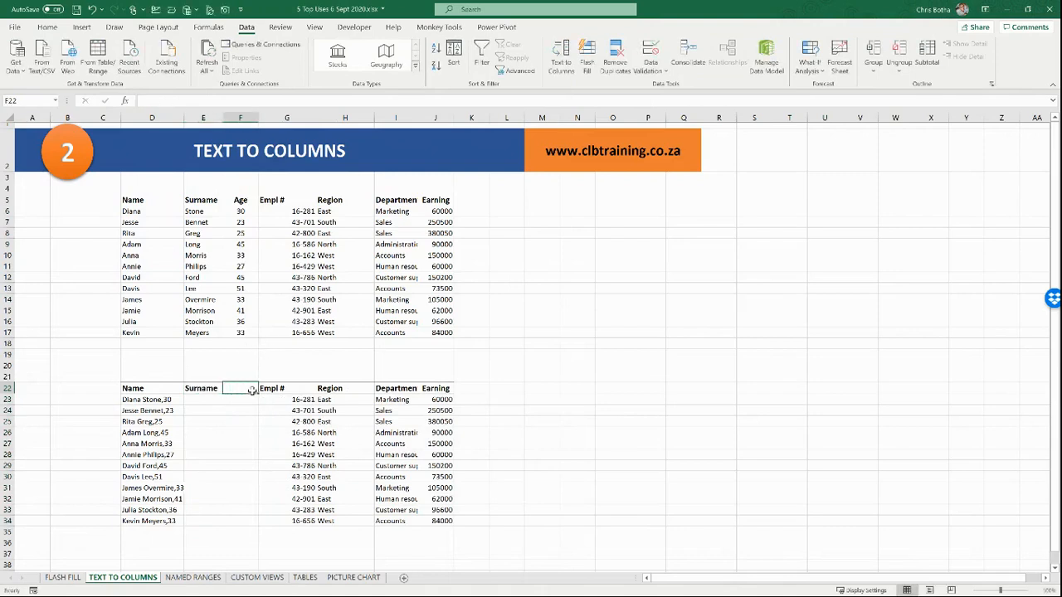
{"action": "type", "text": "Age"}
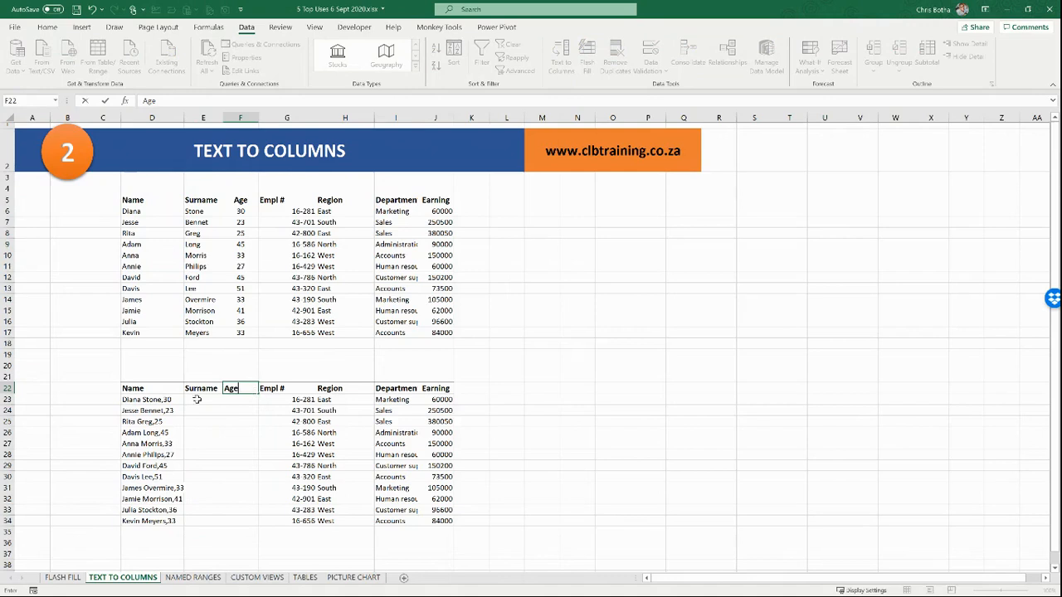
{"action": "left_click", "coordinate": [161, 401]}
{"action": "left_click_drag", "start_coordinate": [160, 401], "coordinate": [160, 521]}
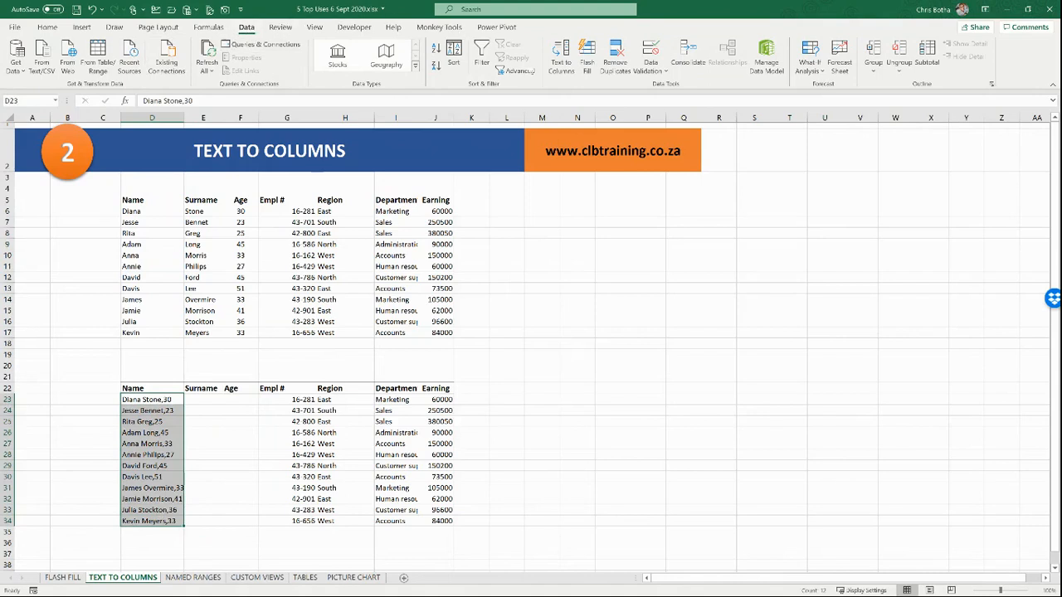
Step: Split the D23:D34 entries on space and comma delimiters into Name, Surname and Age
{"action": "left_click", "coordinate": [561, 62]}
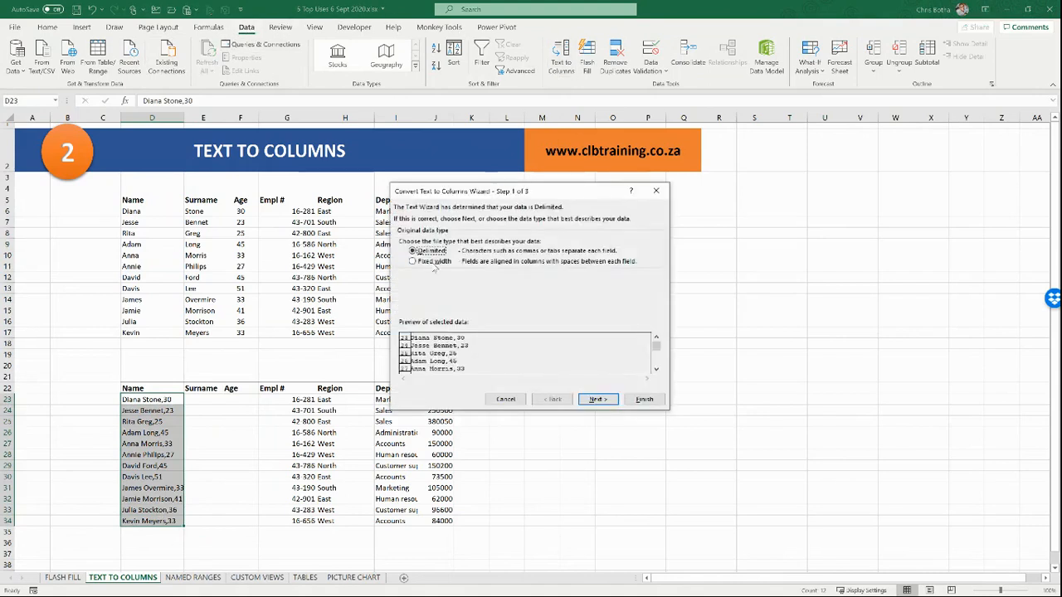
{"action": "left_click", "coordinate": [597, 399]}
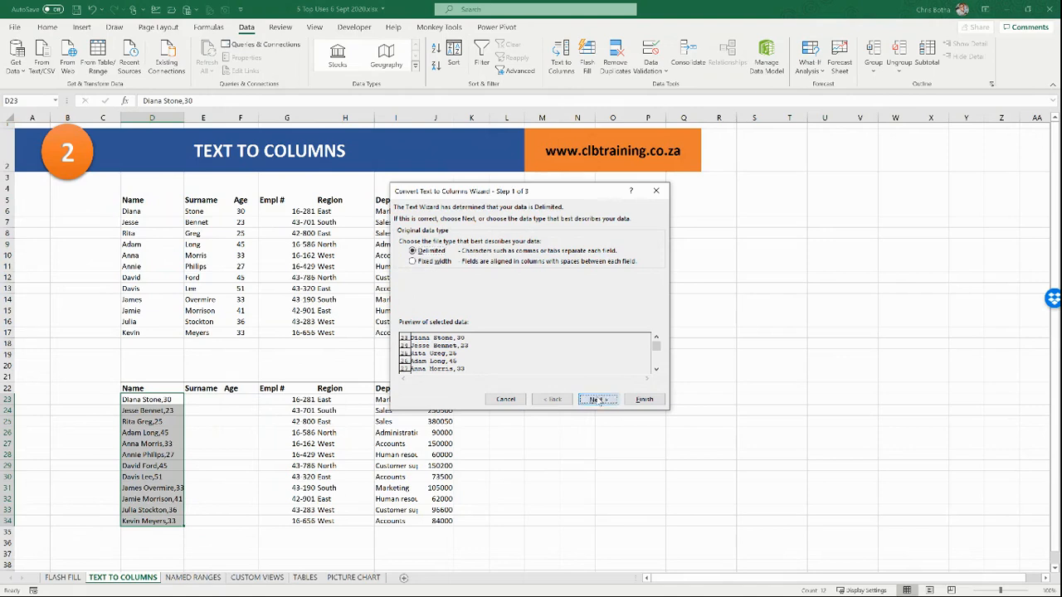
{"action": "left_click_drag", "start_coordinate": [471, 196], "coordinate": [618, 147]}
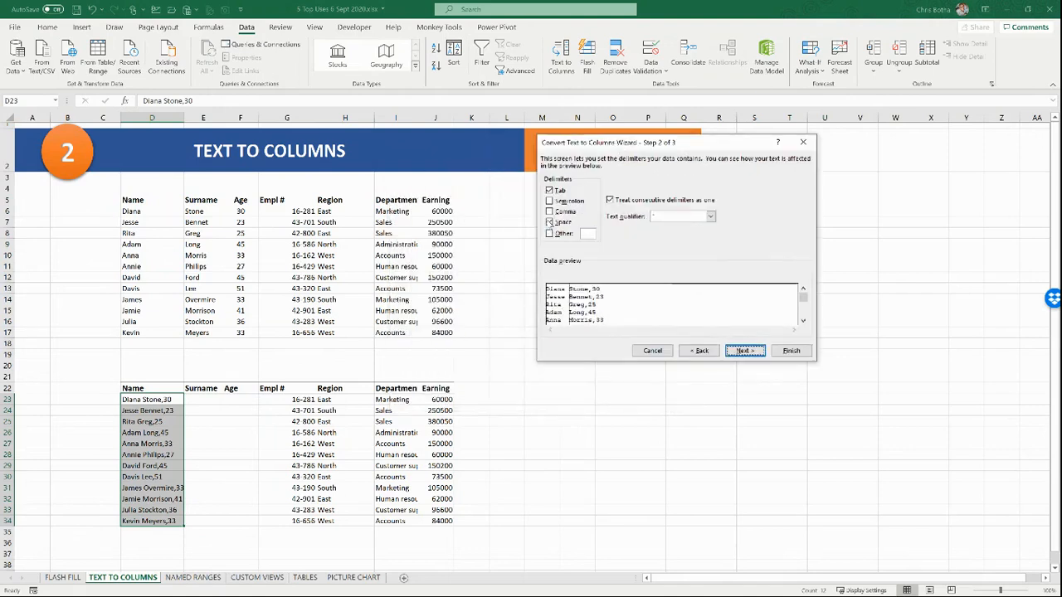
{"action": "left_click", "coordinate": [549, 222]}
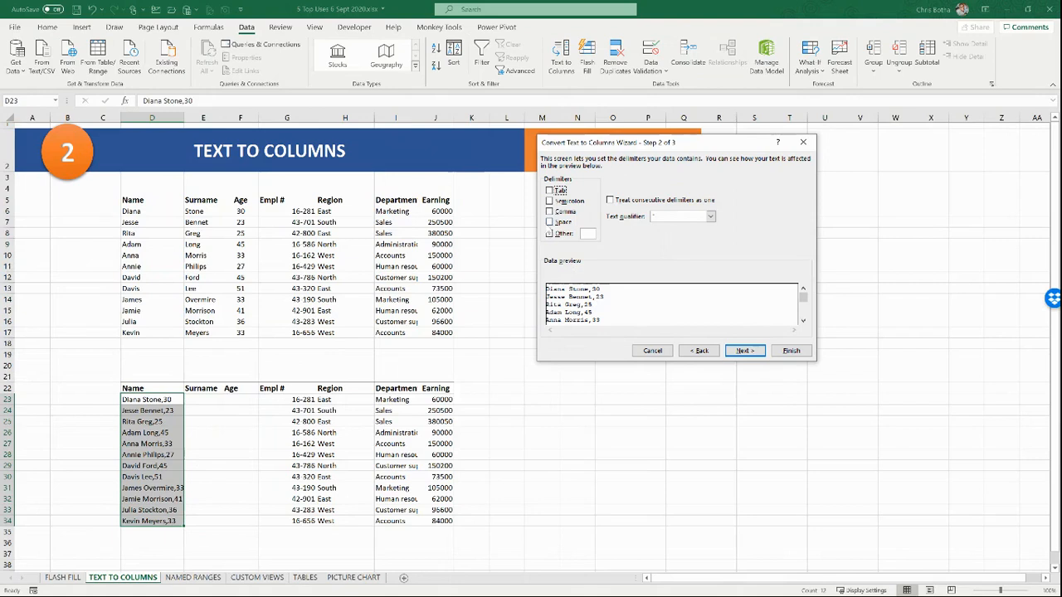
{"action": "left_click", "coordinate": [549, 222]}
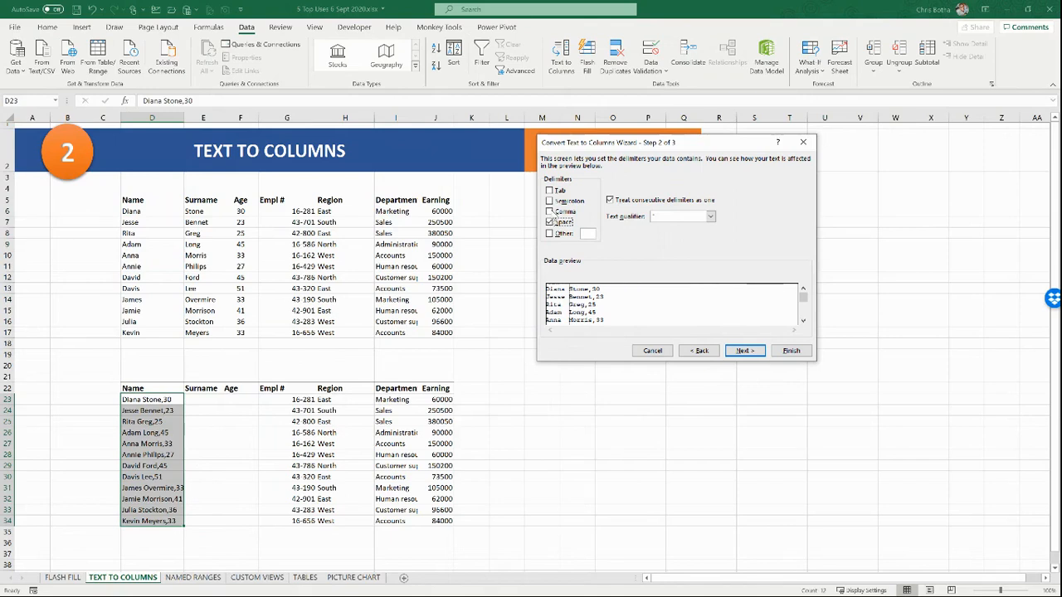
{"action": "left_click", "coordinate": [548, 233]}
{"action": "type", "text": ","}
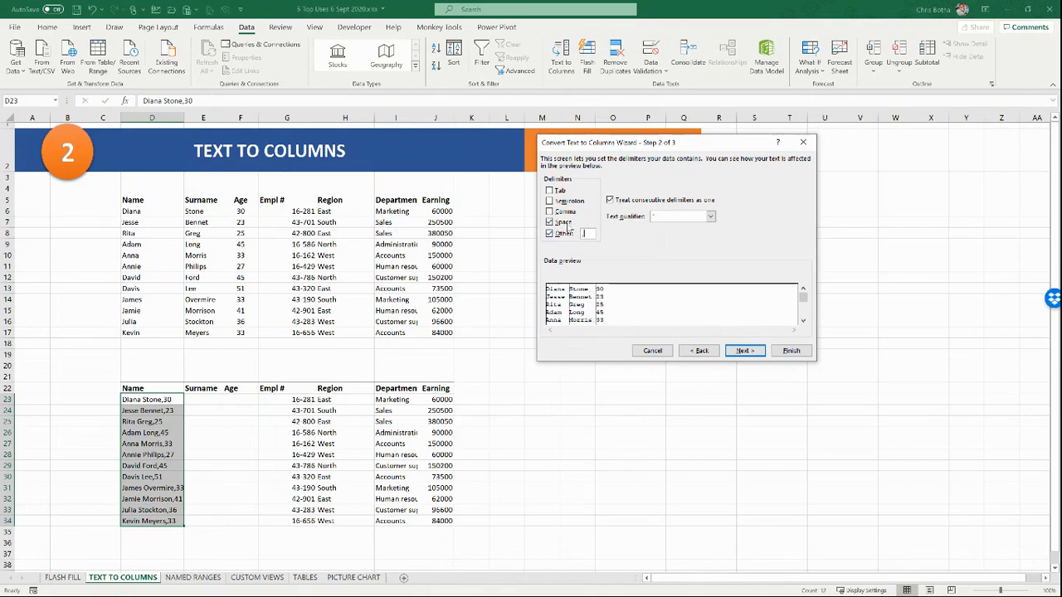
{"action": "left_click", "coordinate": [783, 351]}
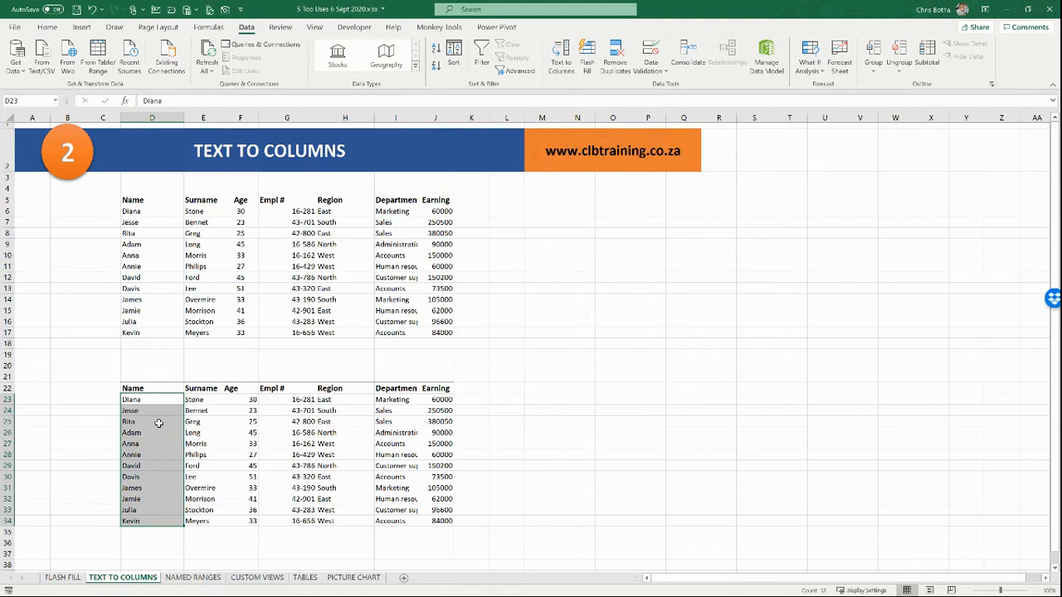
{"action": "left_click", "coordinate": [160, 422]}
{"action": "left_click", "coordinate": [191, 430]}
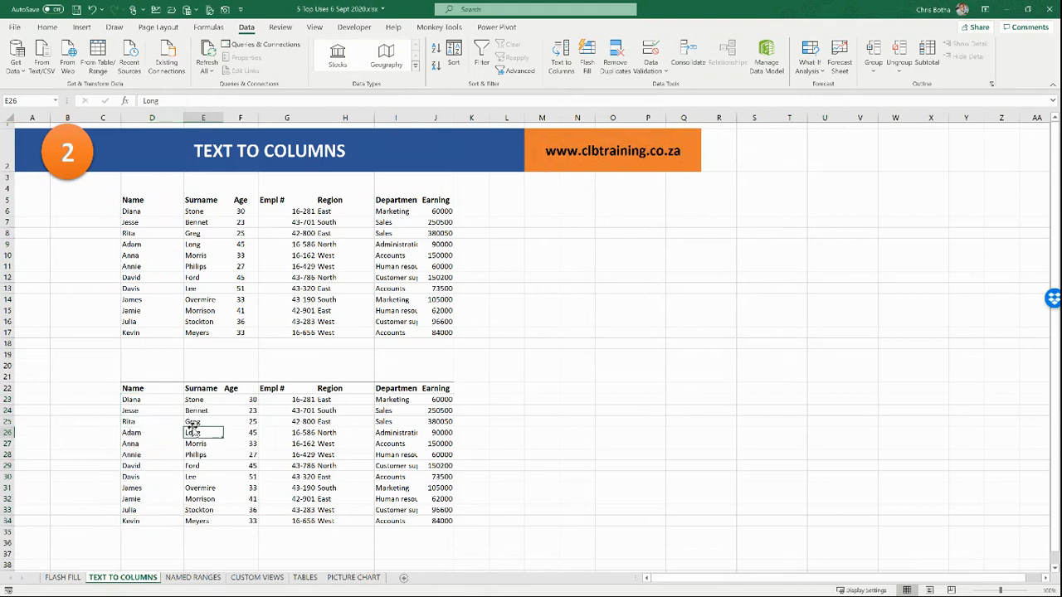
{"action": "left_click", "coordinate": [239, 424]}
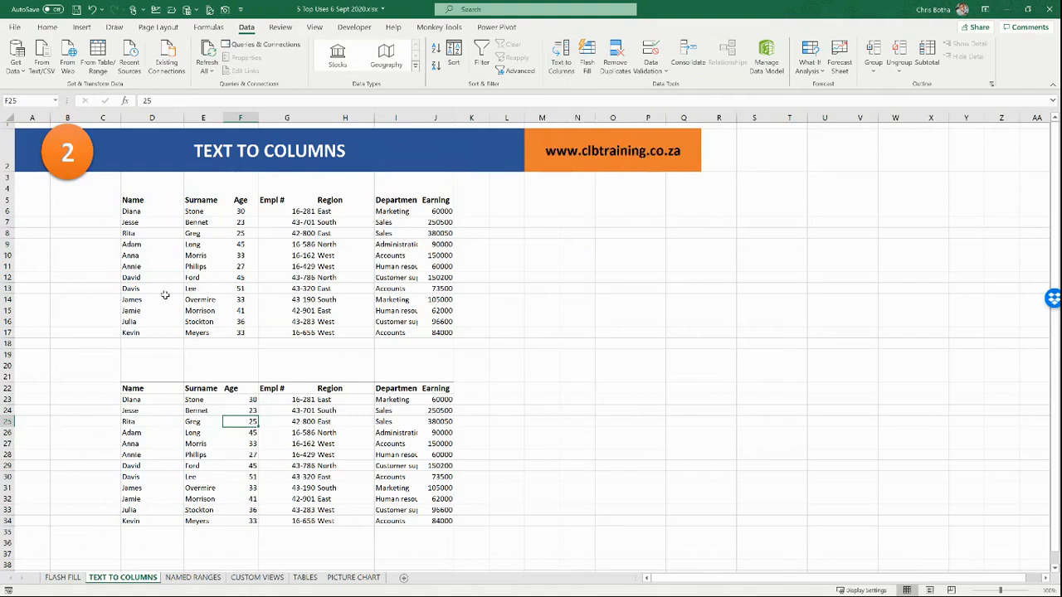
Step: On the NAMED RANGES sheet, enter =SUM(G6:G17) in M5 for Total Sales of 1561850
{"action": "left_click", "coordinate": [193, 578]}
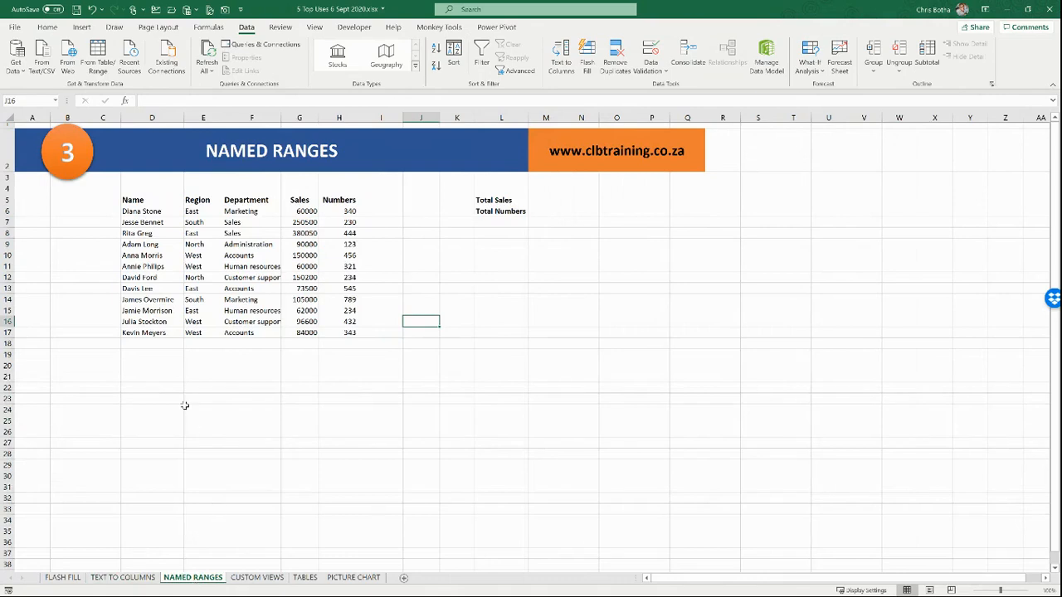
{"action": "left_click_drag", "start_coordinate": [305, 211], "coordinate": [307, 333]}
{"action": "left_click_drag", "start_coordinate": [342, 213], "coordinate": [344, 332]}
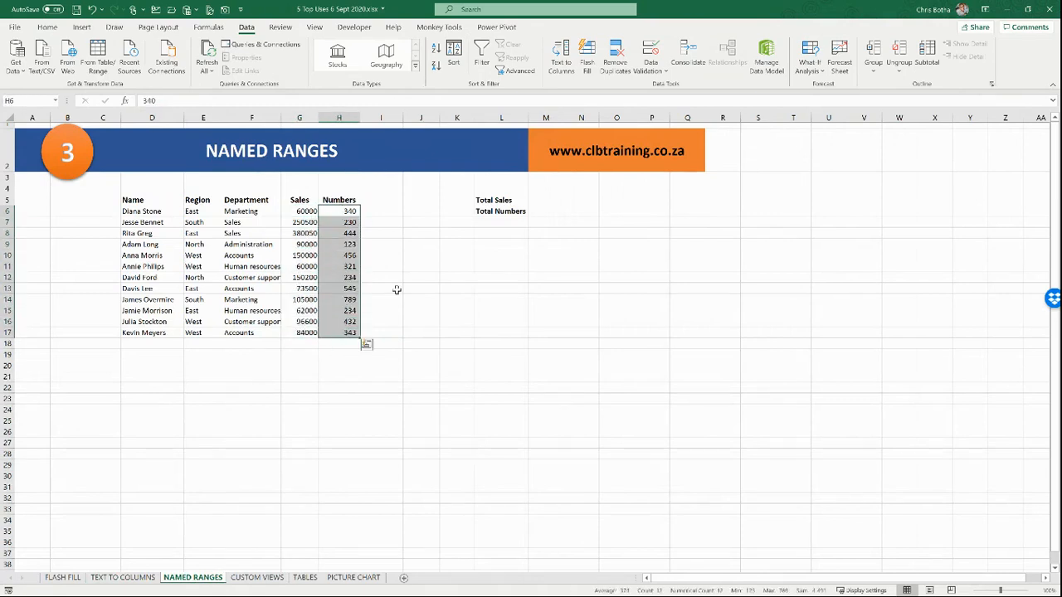
{"action": "left_click", "coordinate": [547, 201]}
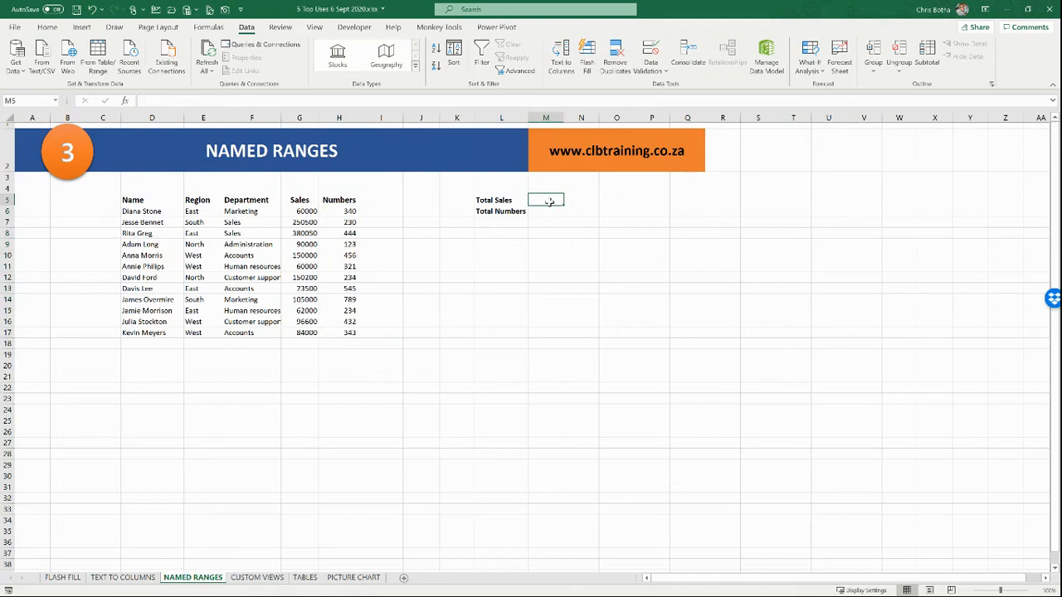
{"action": "type", "text": "=sum("}
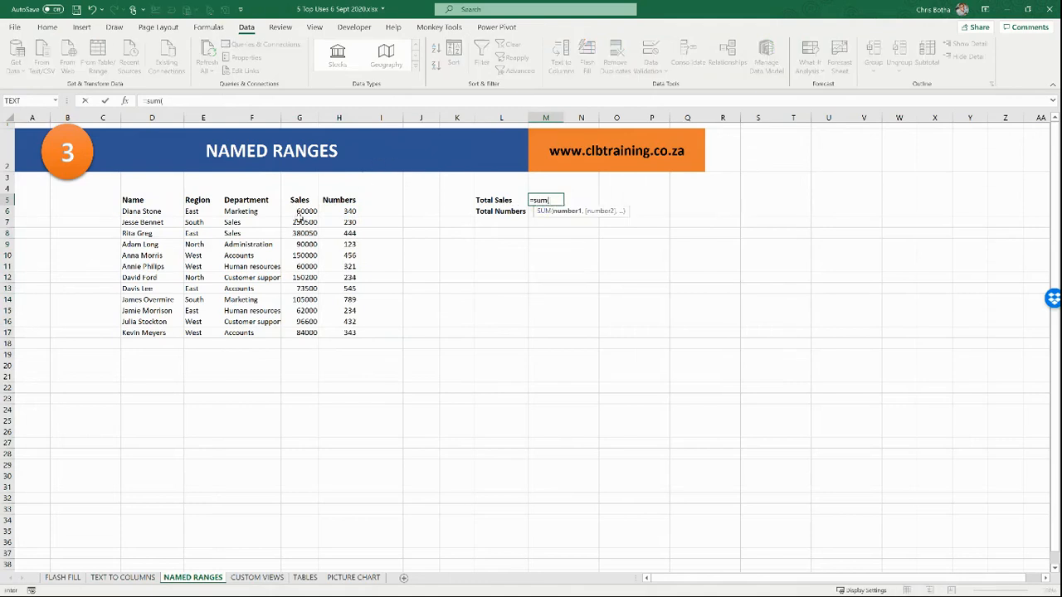
{"action": "left_click_drag", "start_coordinate": [302, 210], "coordinate": [298, 332]}
{"action": "key", "text": "Return"}
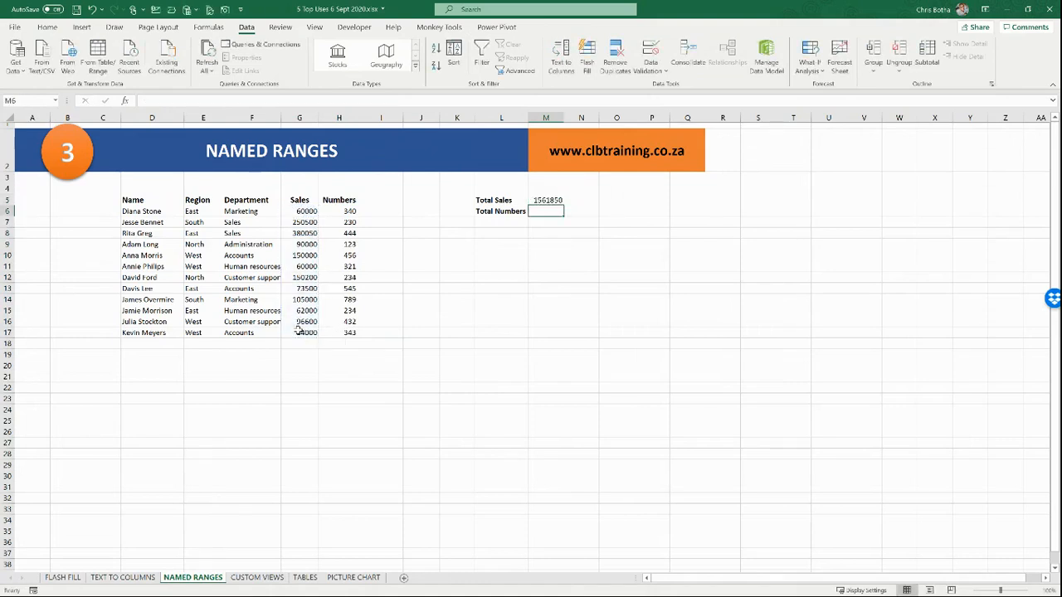
Step: Enter =AVERAGE(H6:H17) in M6 so Total Numbers shows 374
{"action": "type", "text": "="}
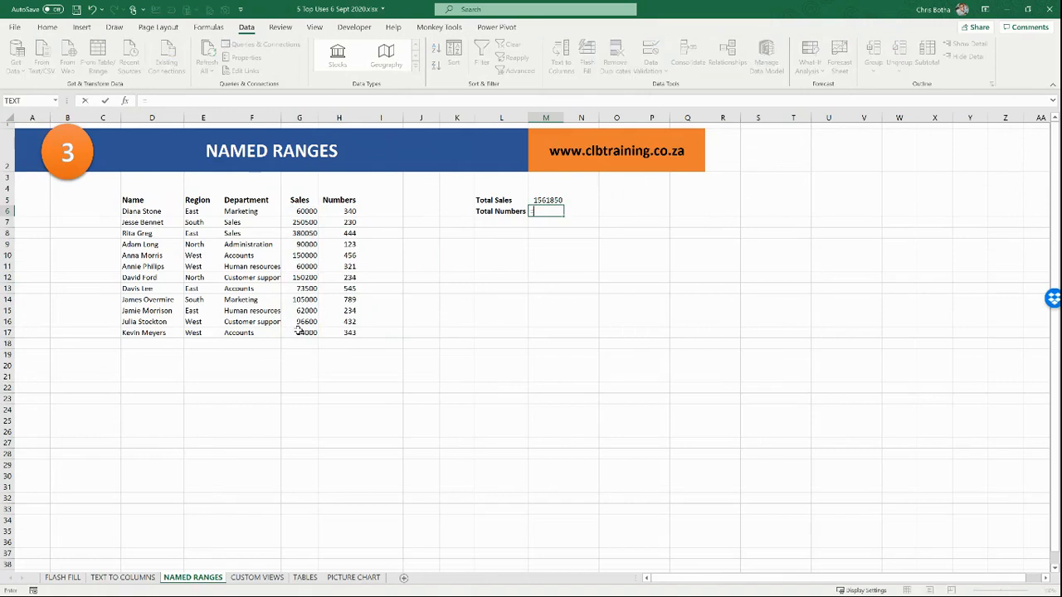
{"action": "type", "text": "average("}
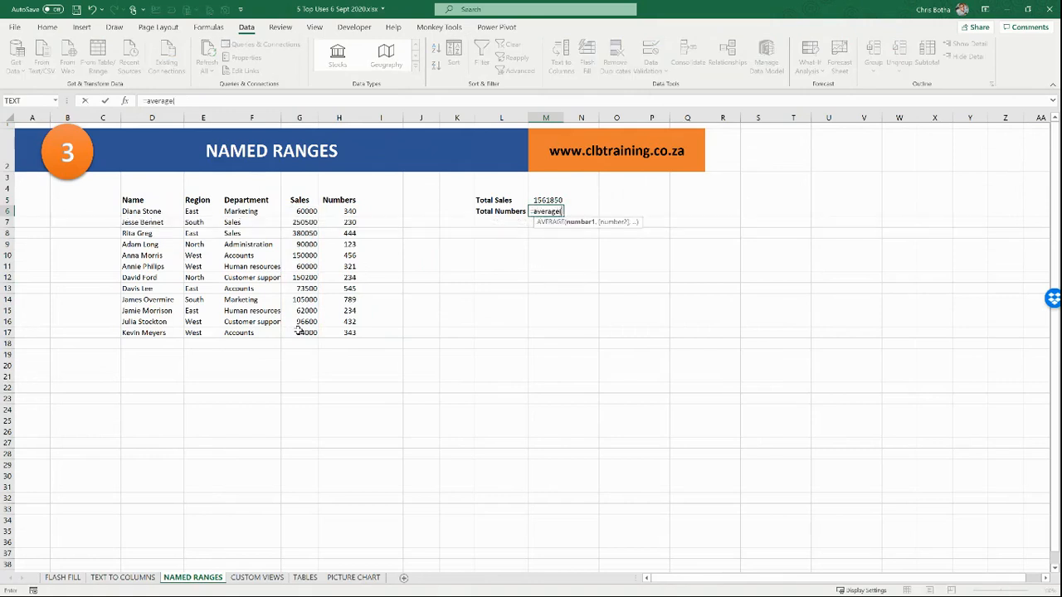
{"action": "left_click", "coordinate": [338, 212]}
{"action": "left_click_drag", "start_coordinate": [339, 212], "coordinate": [343, 332]}
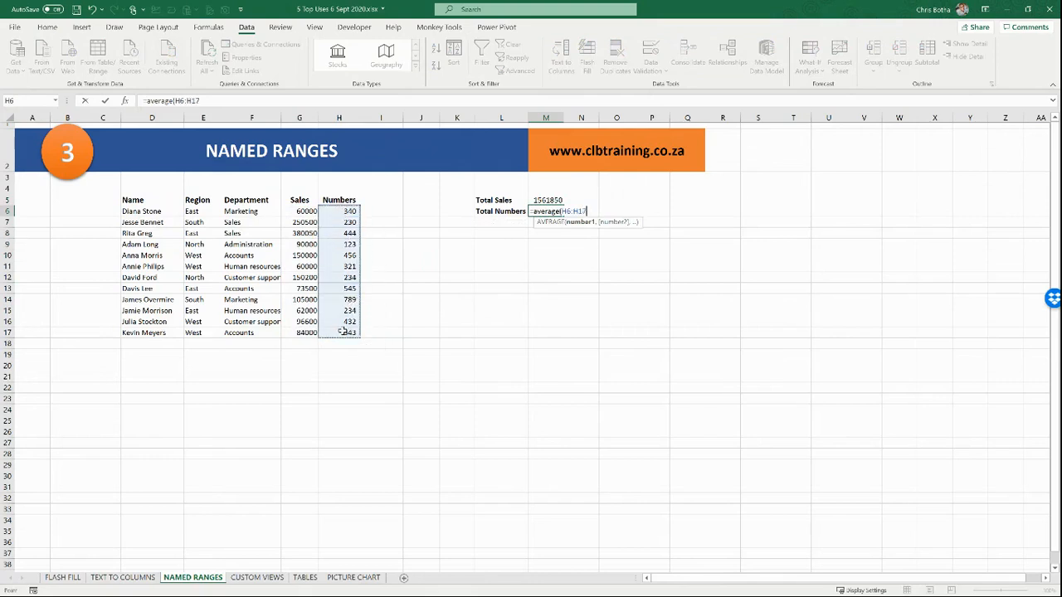
{"action": "key", "text": "Return"}
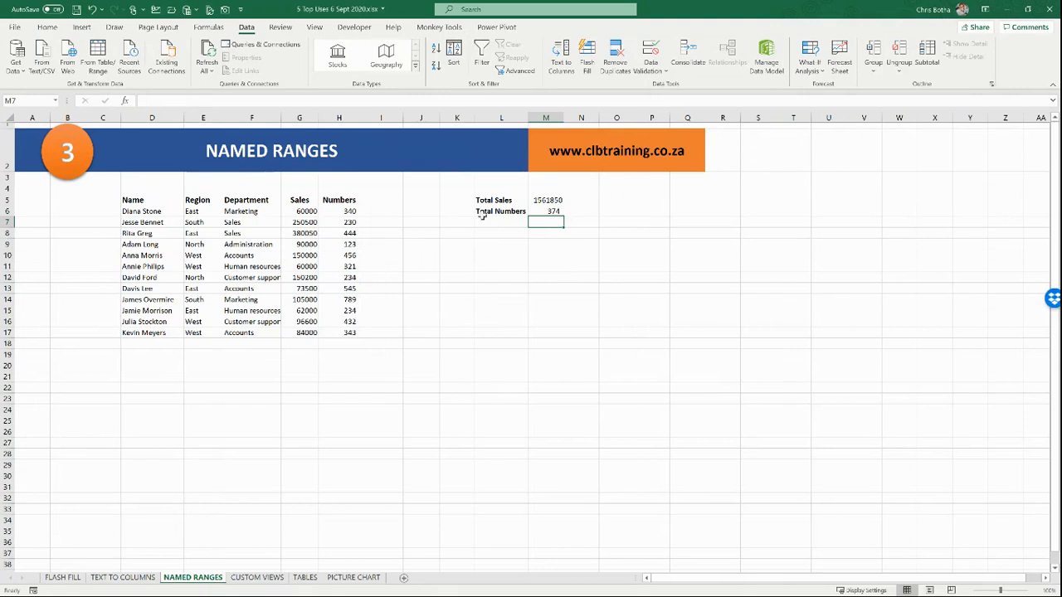
Step: Select the Sales and Numbers ranges to check their totals in the status bar
{"action": "left_click_drag", "start_coordinate": [306, 211], "coordinate": [305, 334]}
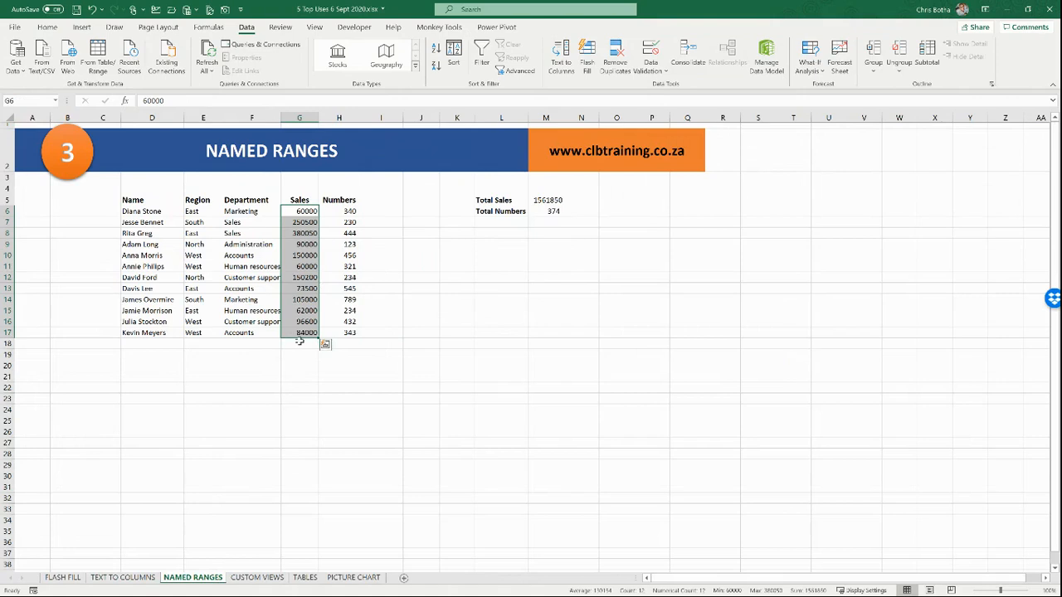
{"action": "left_click_drag", "start_coordinate": [342, 210], "coordinate": [348, 333]}
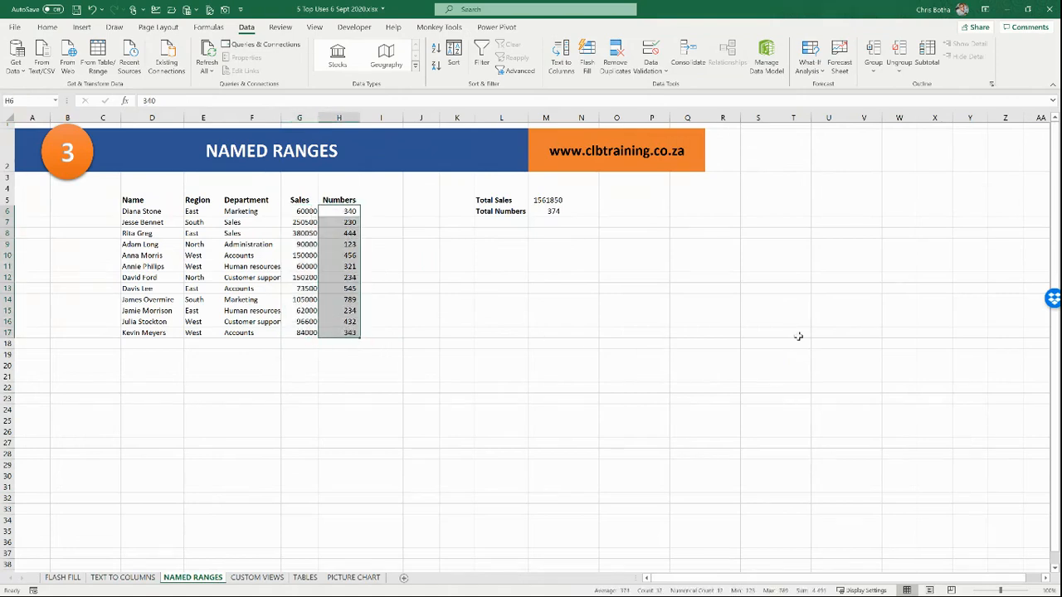
{"action": "left_click", "coordinate": [787, 254]}
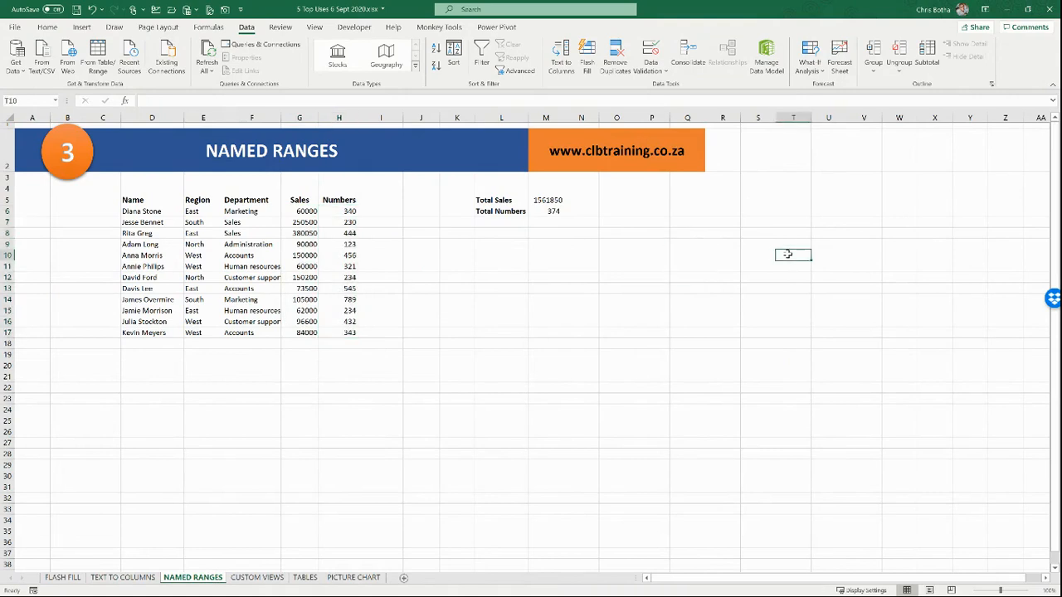
{"action": "left_click", "coordinate": [294, 403]}
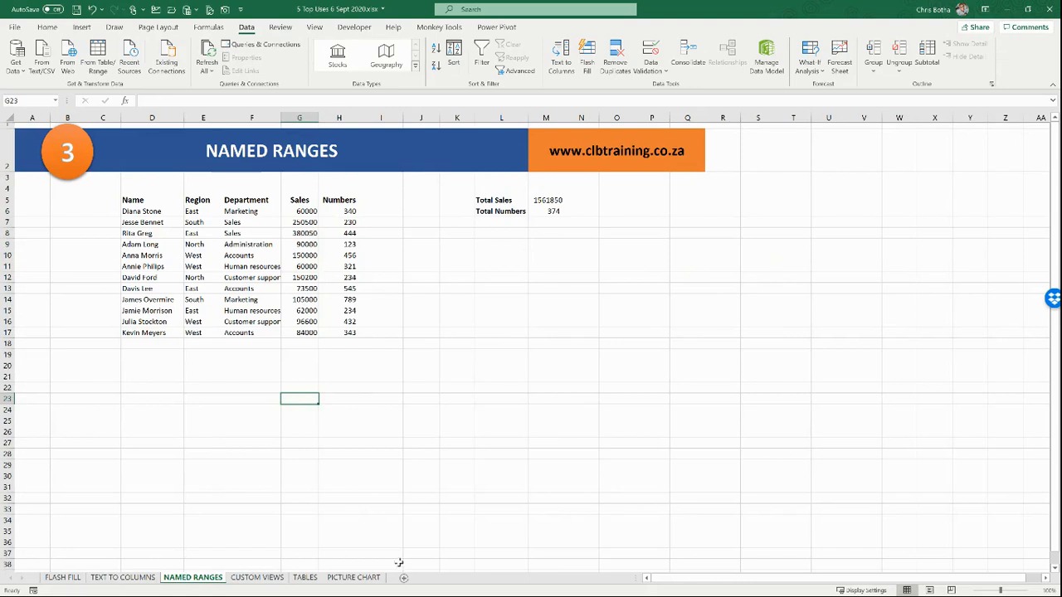
Step: Enter =SUM(G6:G17) in L11 to show a second sales total of 1561850
{"action": "left_click", "coordinate": [467, 375]}
{"action": "left_click", "coordinate": [492, 267]}
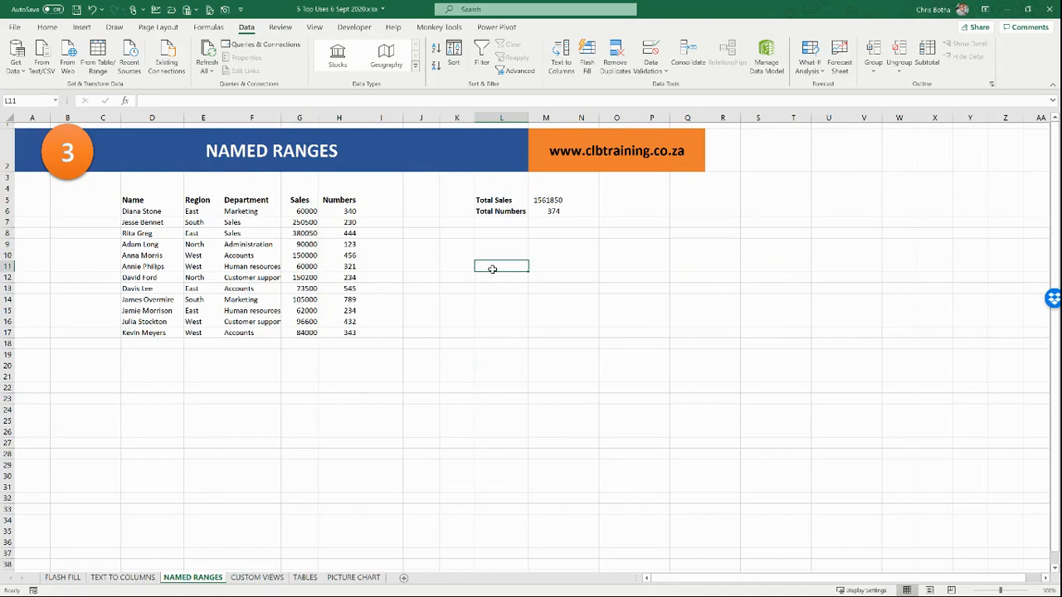
{"action": "type", "text": "=sum("}
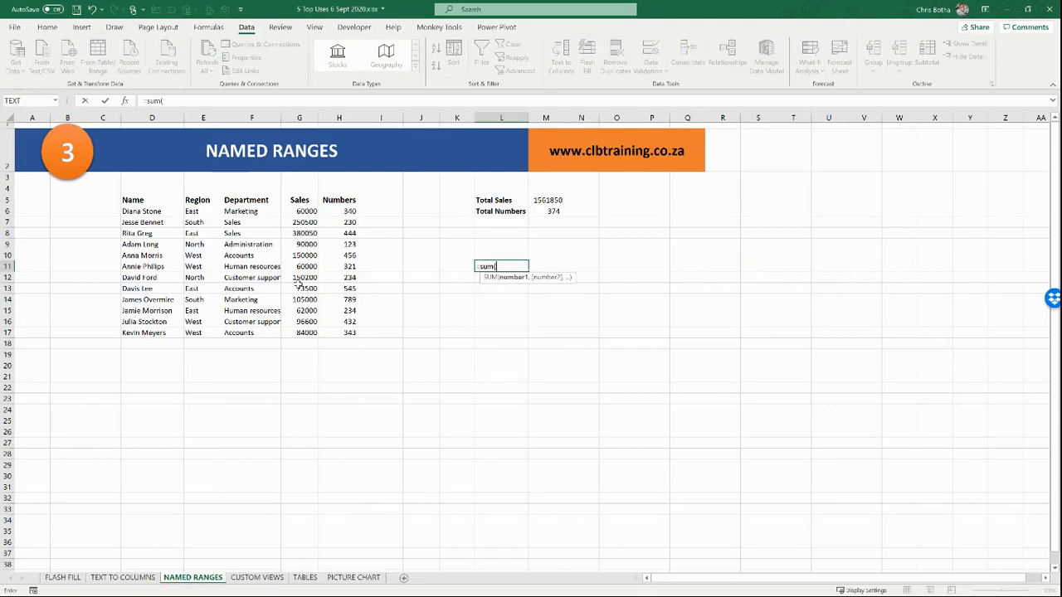
{"action": "left_click_drag", "start_coordinate": [300, 212], "coordinate": [292, 332]}
{"action": "type", "text": ")"}
{"action": "key", "text": "Return"}
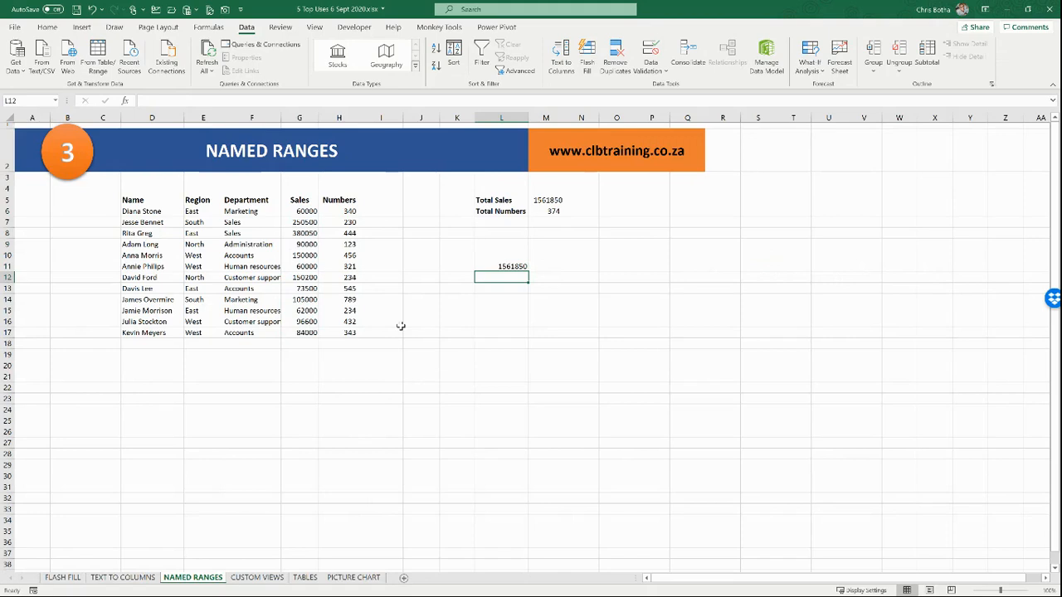
{"action": "left_click", "coordinate": [306, 211]}
{"action": "left_click_drag", "start_coordinate": [306, 210], "coordinate": [305, 327]}
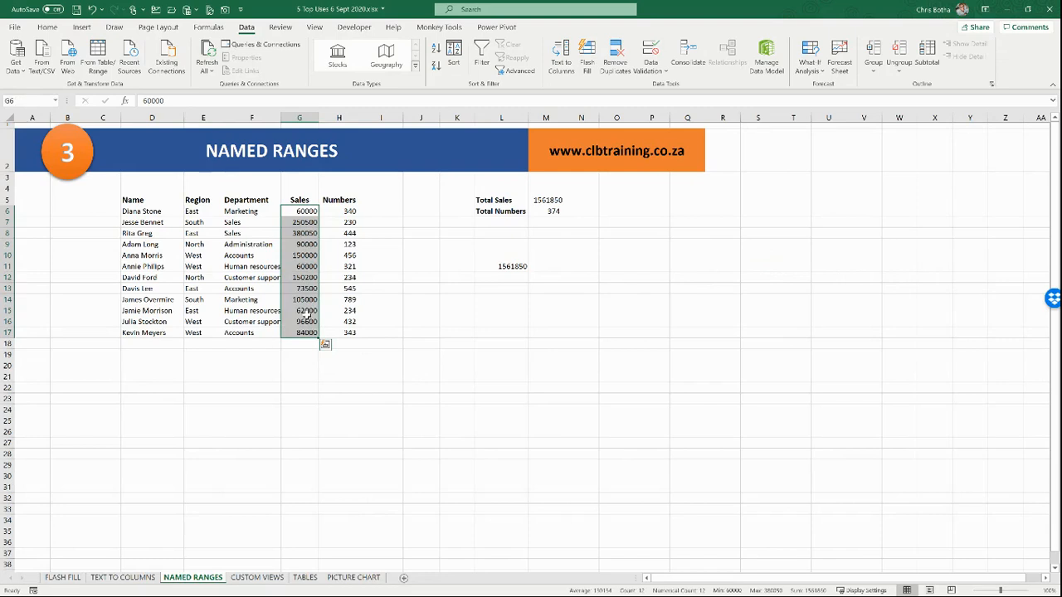
Step: Name the Sales values G6:G17 Sales2020 through the Name Box
{"action": "left_click", "coordinate": [397, 292]}
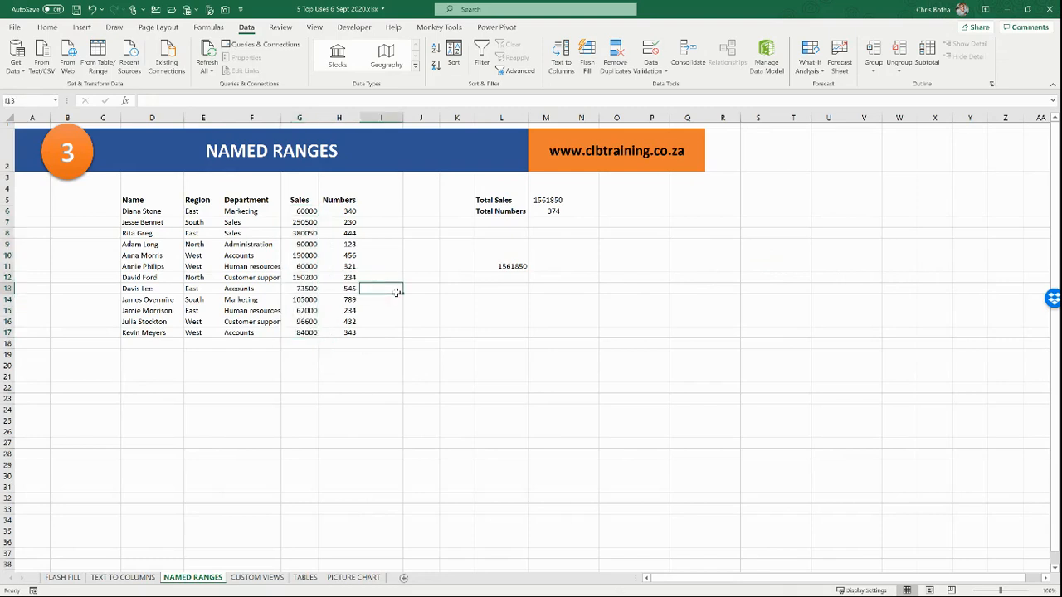
{"action": "left_click", "coordinate": [303, 211]}
{"action": "left_click_drag", "start_coordinate": [303, 212], "coordinate": [304, 333]}
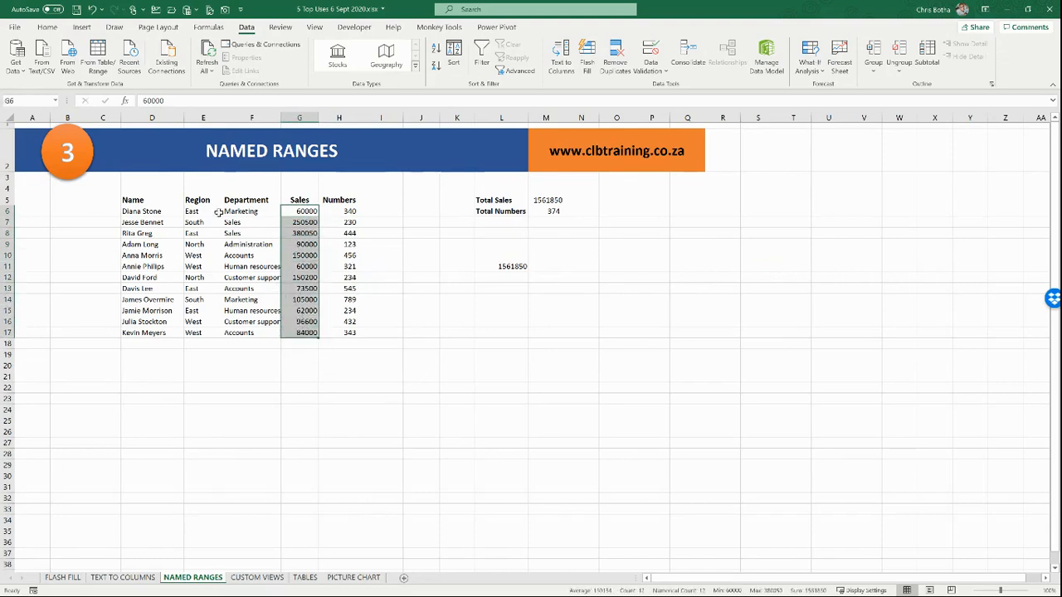
{"action": "left_click", "coordinate": [28, 101]}
{"action": "type", "text": "Sales2020"}
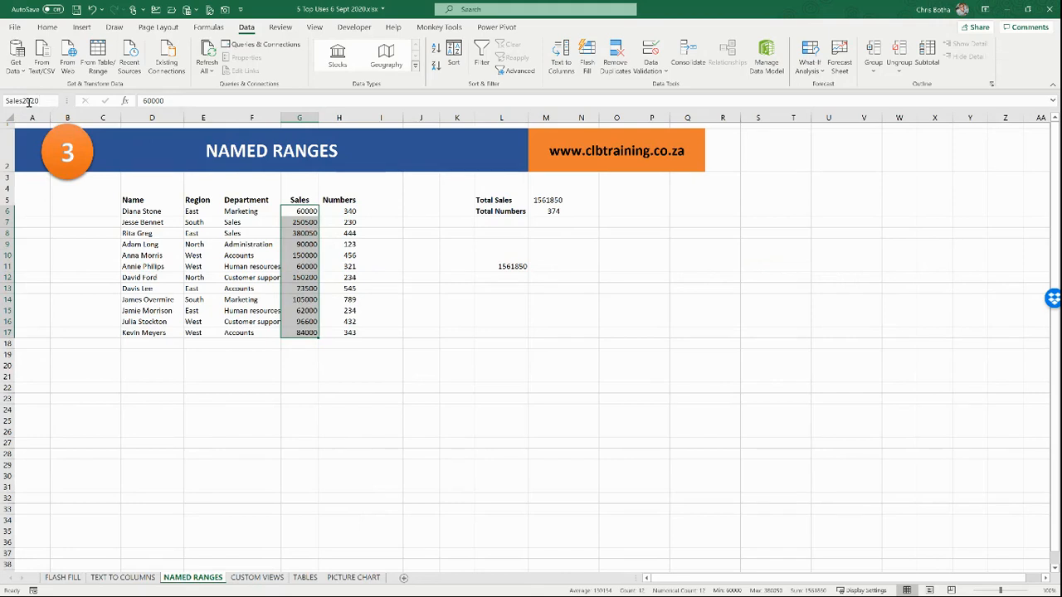
{"action": "key", "text": "Return"}
Step: Name the Numbers values H6:H17 Numbers2020 through the Name Box
{"action": "left_click", "coordinate": [340, 211]}
{"action": "left_click_drag", "start_coordinate": [339, 224], "coordinate": [336, 332]}
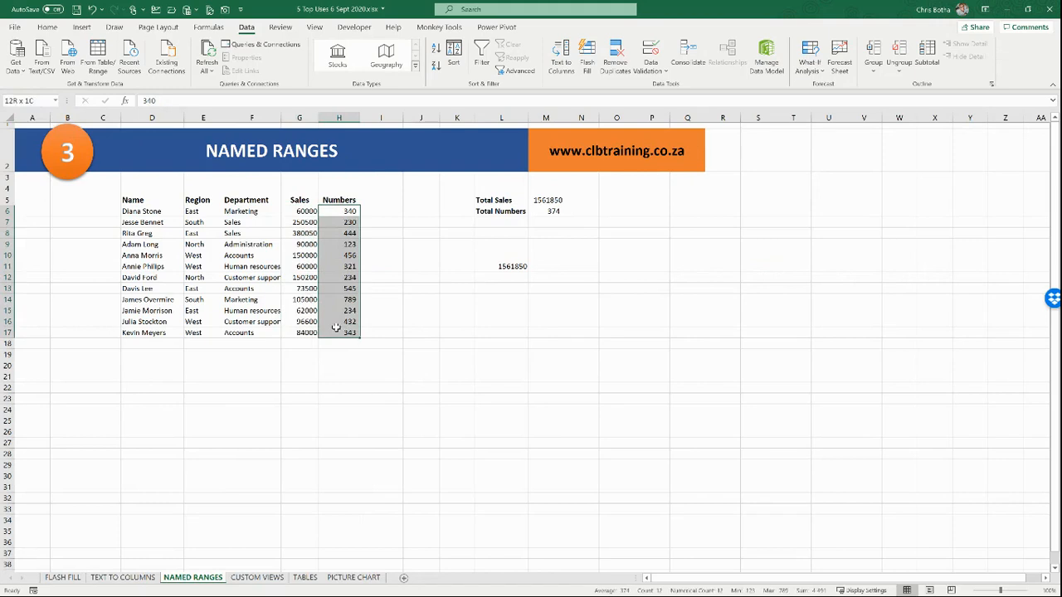
{"action": "left_click", "coordinate": [27, 103]}
{"action": "type", "text": "Numbers2020"}
{"action": "left_click", "coordinate": [64, 221]}
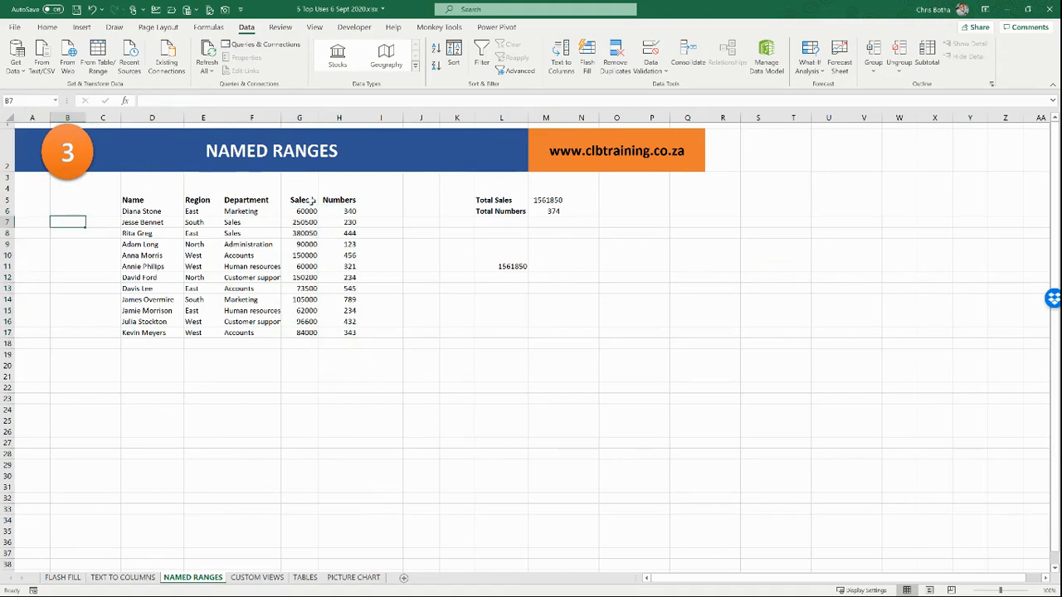
{"action": "left_click", "coordinate": [407, 210]}
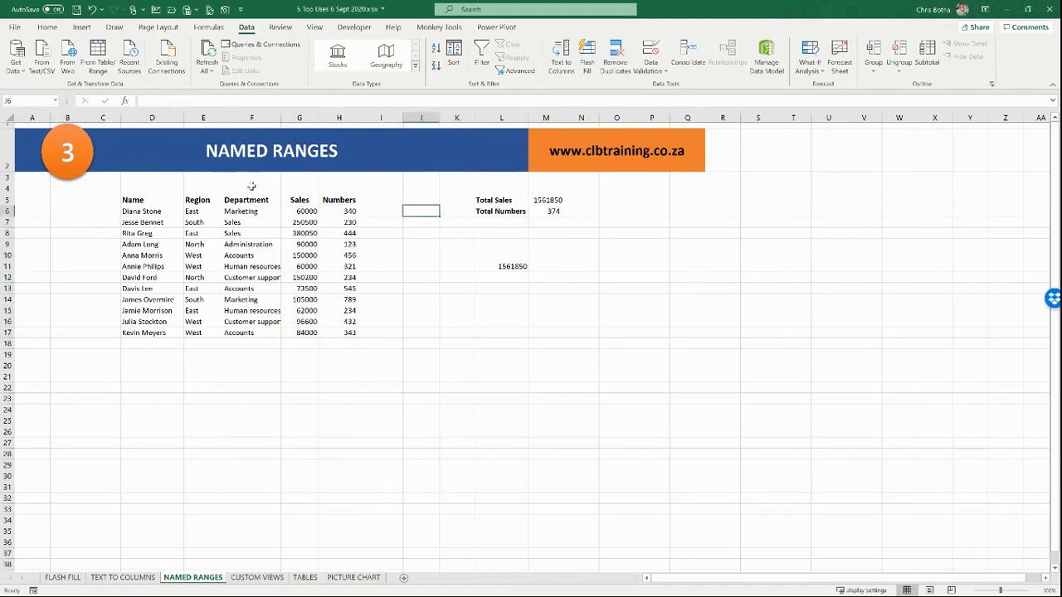
{"action": "left_click", "coordinate": [55, 103]}
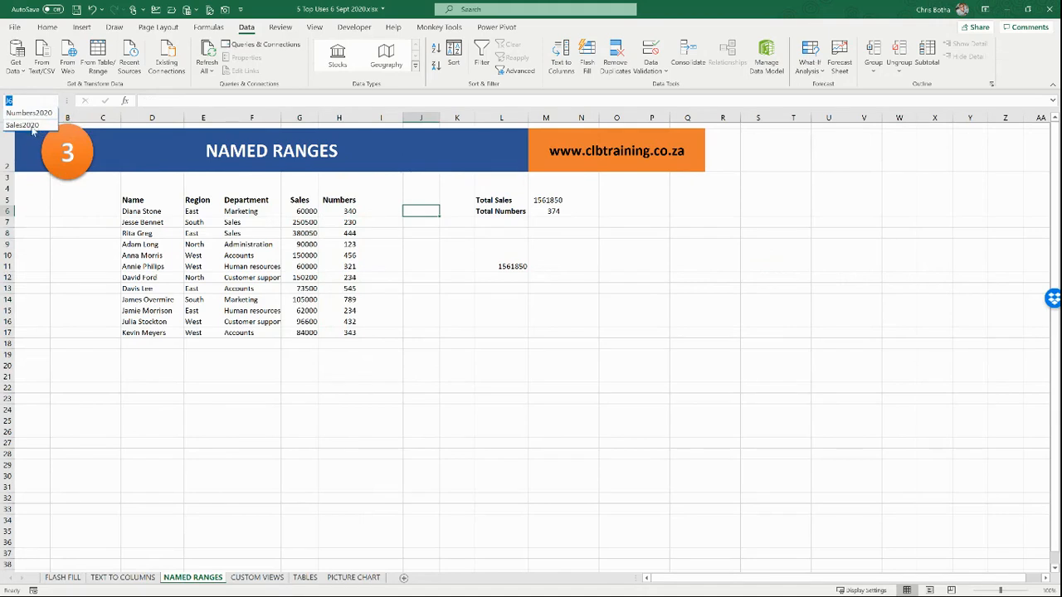
{"action": "left_click", "coordinate": [25, 124]}
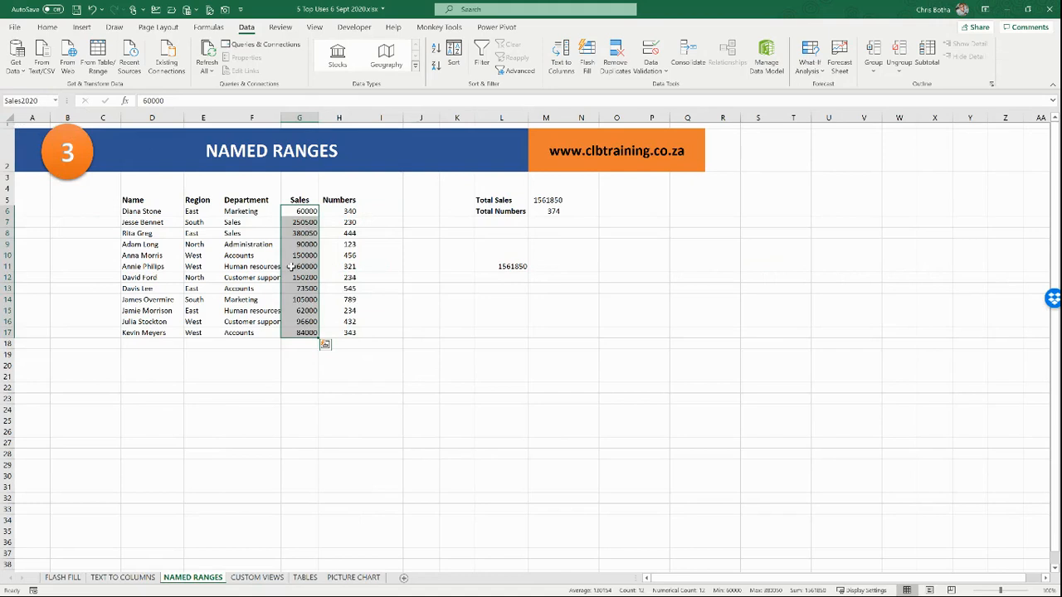
{"action": "left_click", "coordinate": [49, 100]}
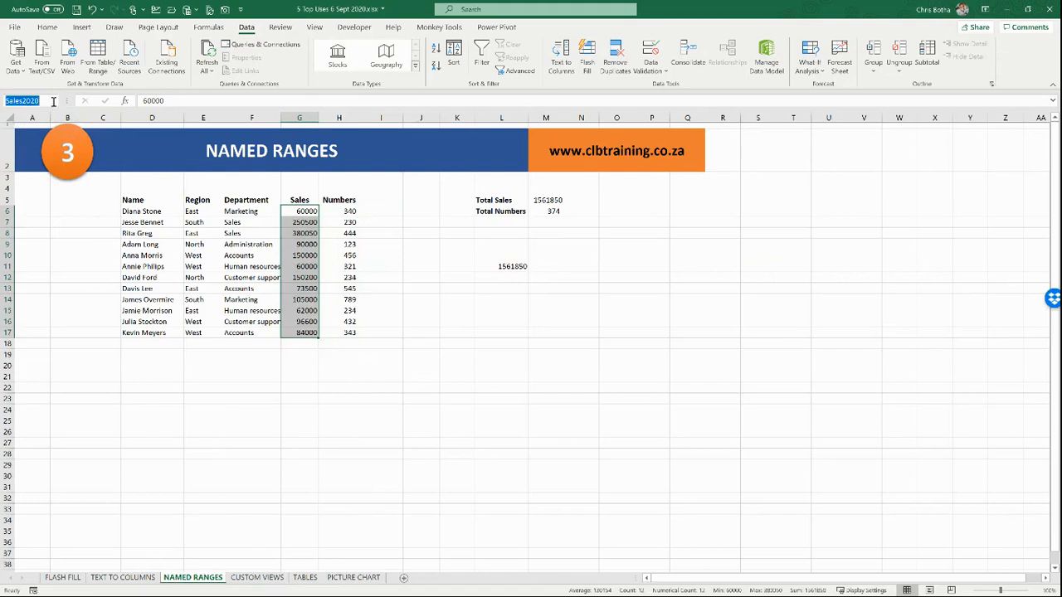
{"action": "left_click", "coordinate": [95, 333]}
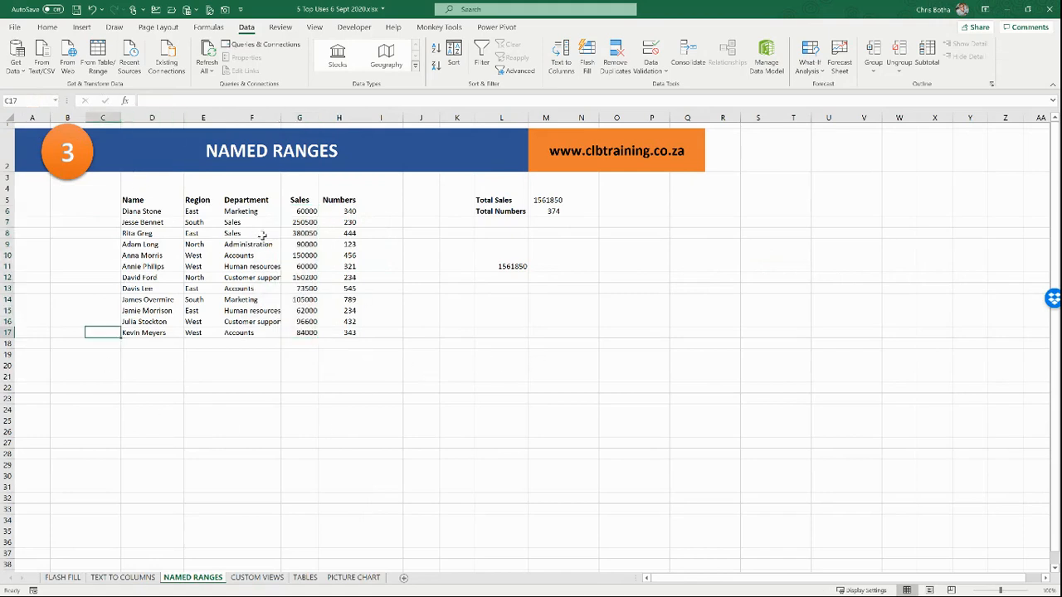
{"action": "left_click", "coordinate": [55, 100]}
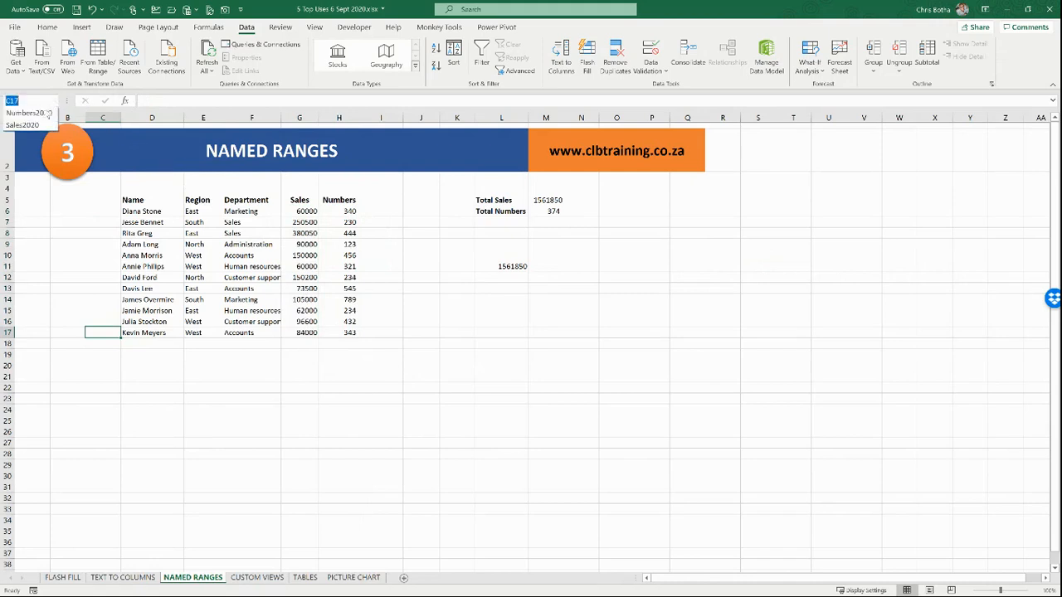
{"action": "left_click", "coordinate": [34, 111]}
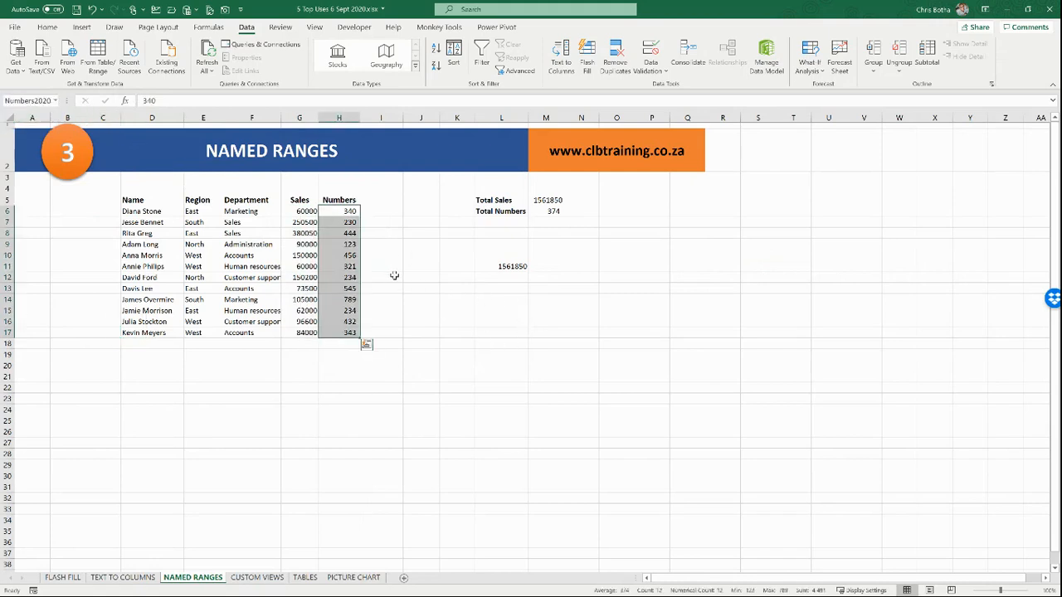
Step: Enter =SUM(Sales2020) in L14, showing 1561850
{"action": "left_click", "coordinate": [505, 300]}
{"action": "type", "text": "=s"}
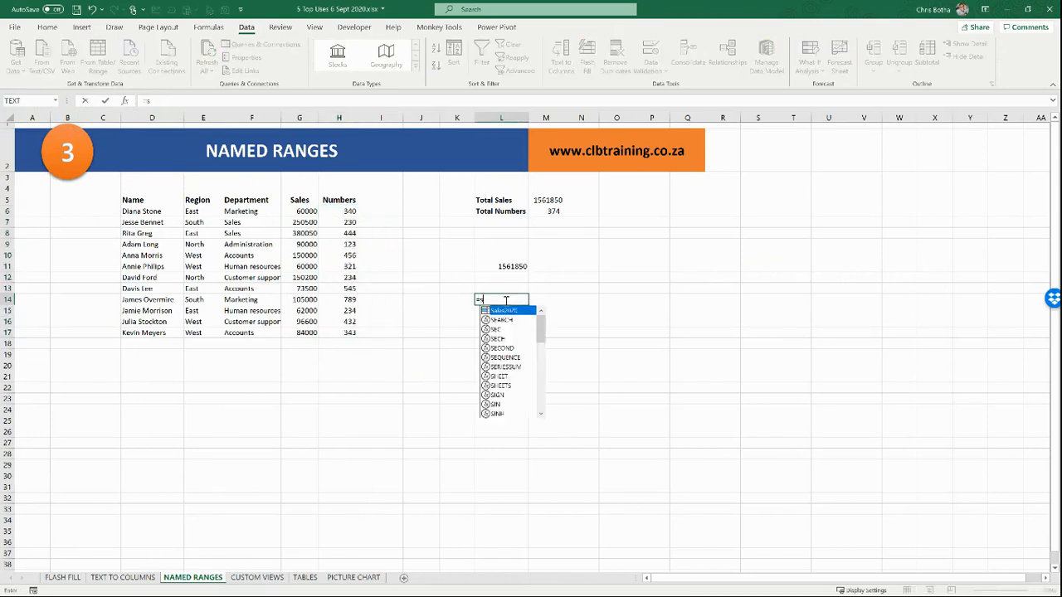
{"action": "type", "text": "um("}
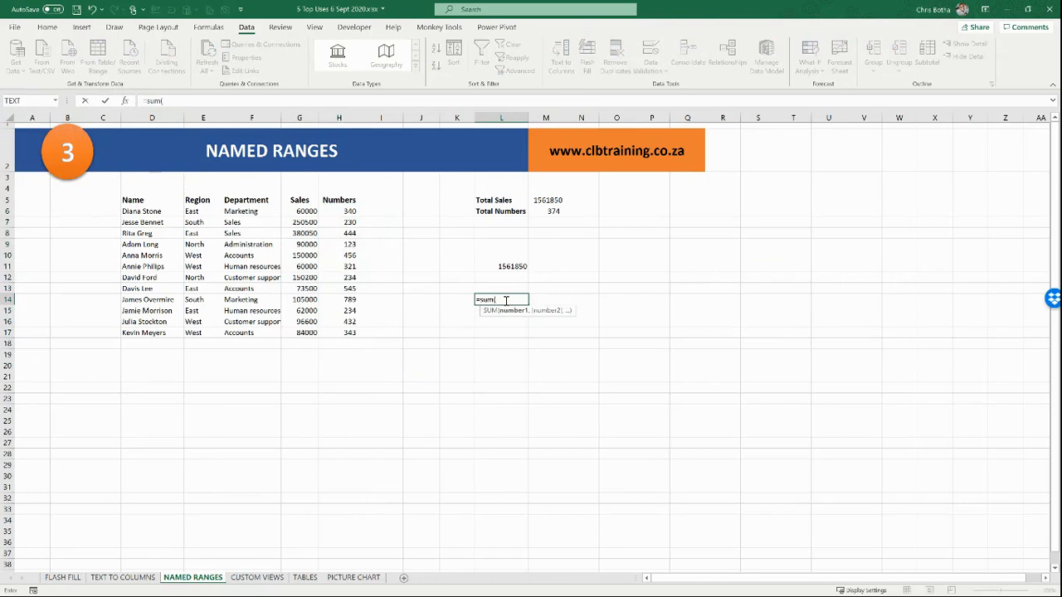
{"action": "type", "text": "sa"}
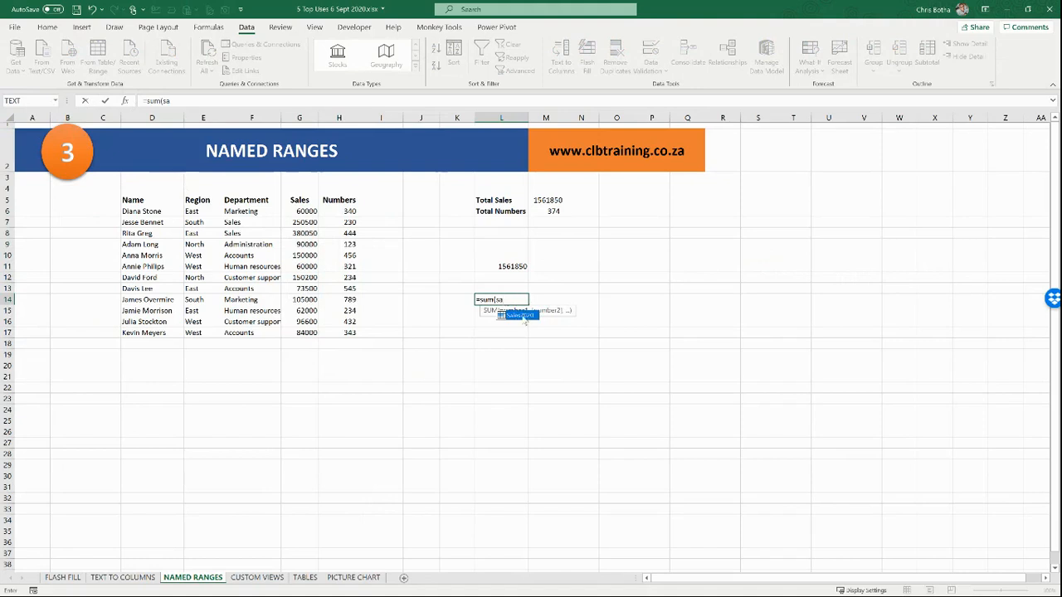
{"action": "double_click", "coordinate": [523, 317]}
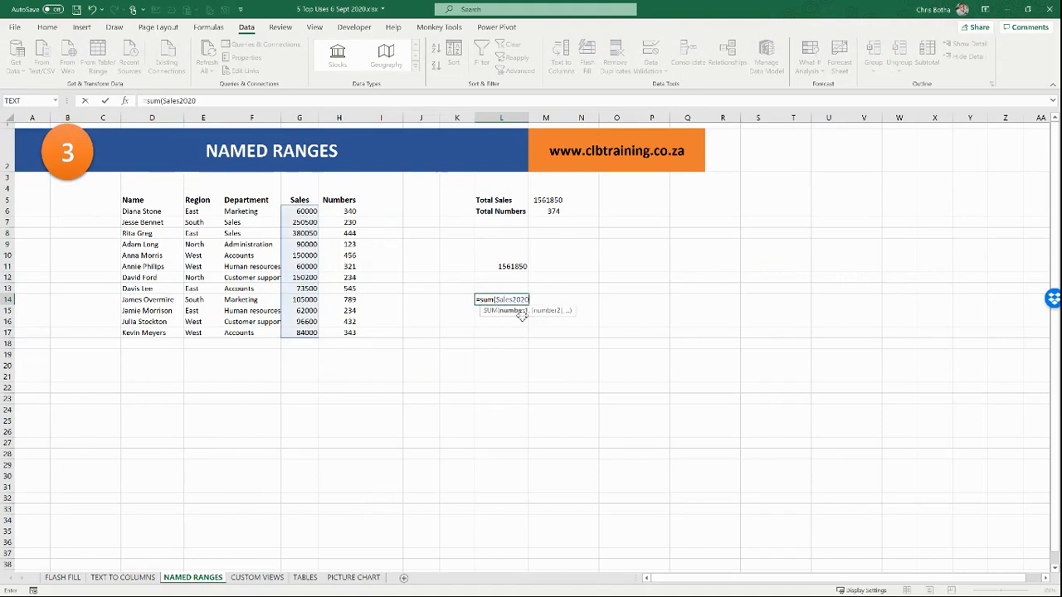
{"action": "type", "text": ")"}
{"action": "key", "text": "Return"}
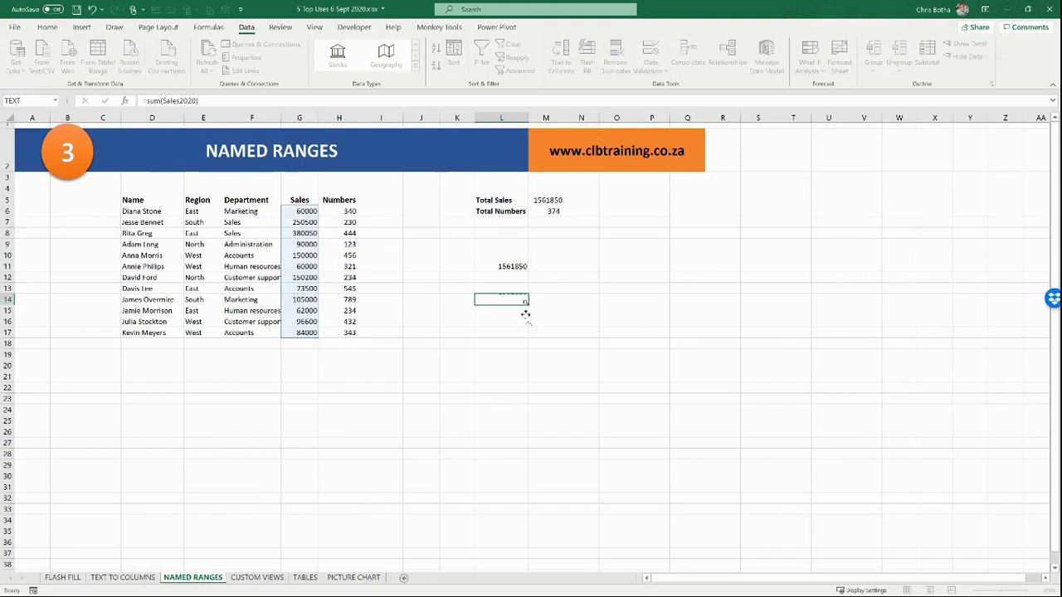
Step: Enter =MIN(Numbers2020) in O9, showing 123
{"action": "left_click", "coordinate": [615, 244]}
{"action": "type", "text": "="}
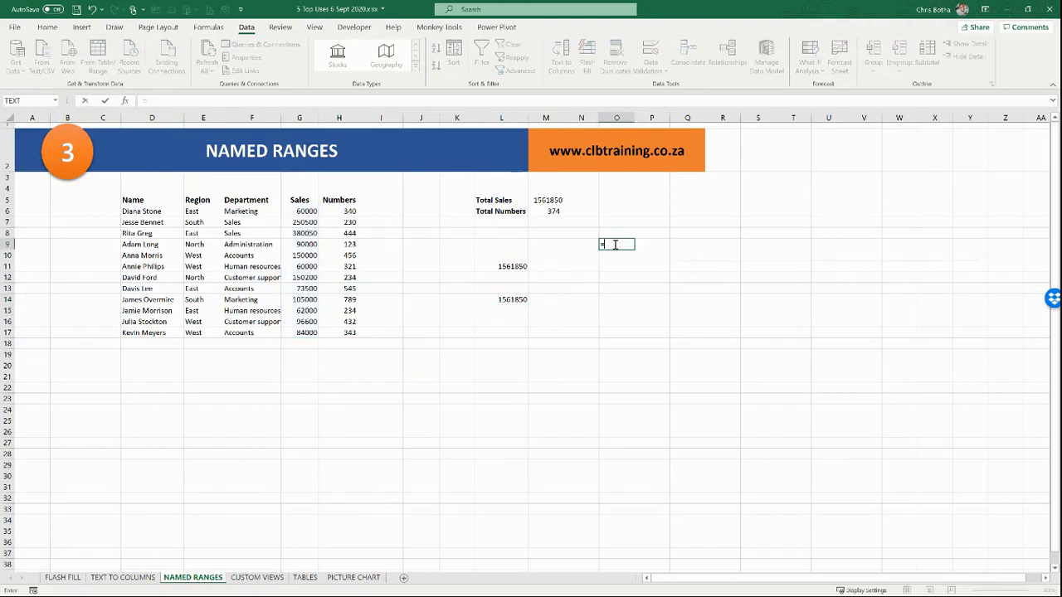
{"action": "type", "text": "min("}
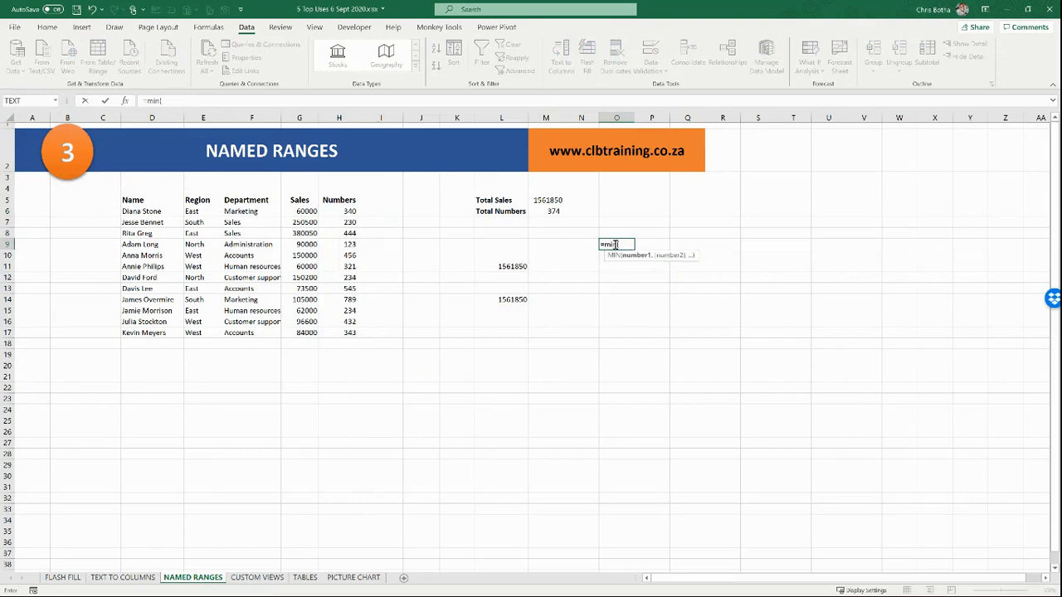
{"action": "key", "text": "F3"}
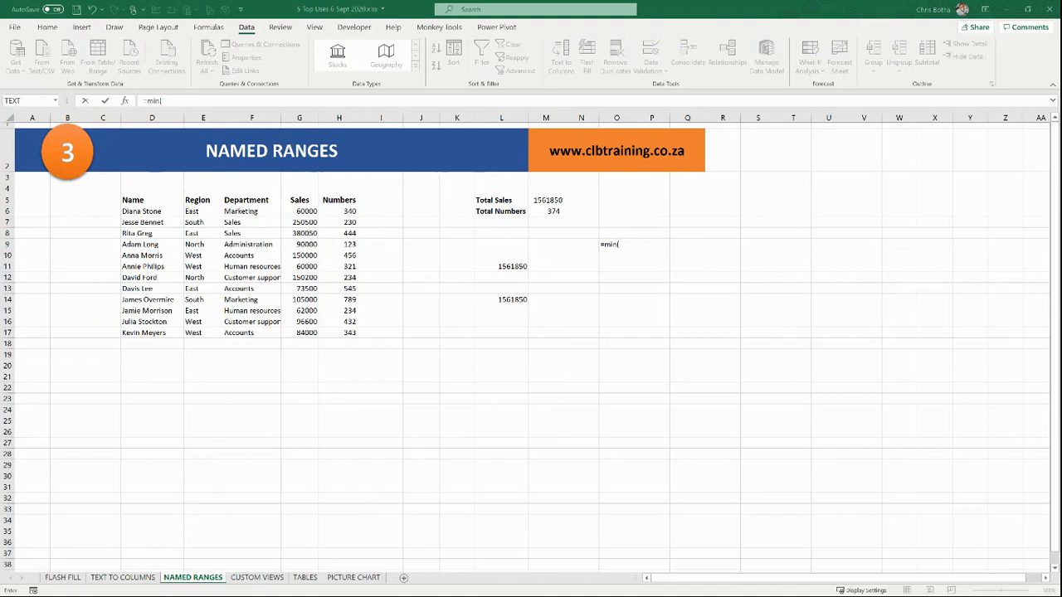
{"action": "left_click", "coordinate": [628, 244]}
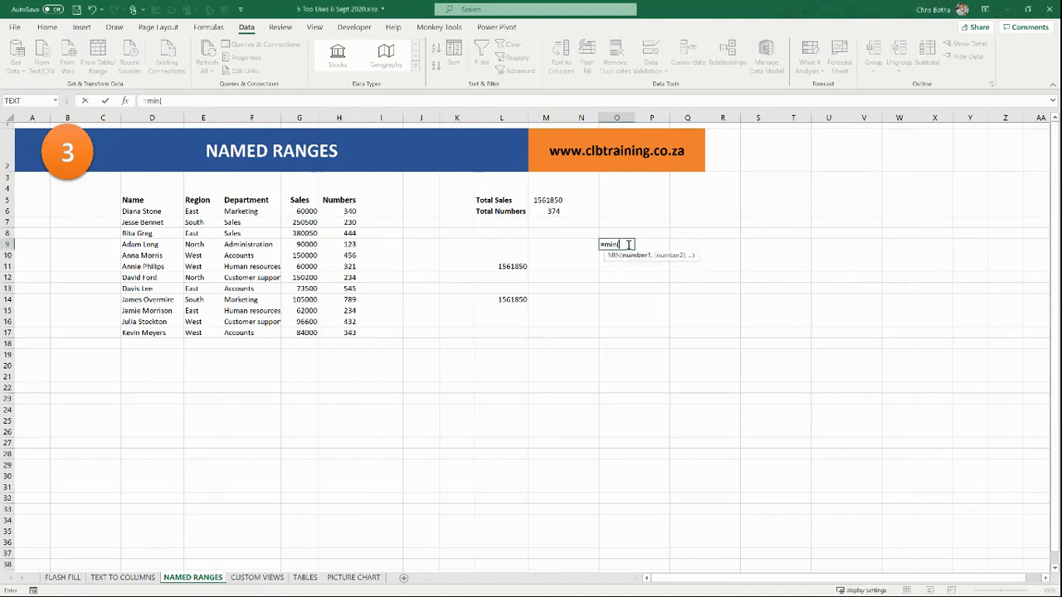
{"action": "type", "text": "nu"}
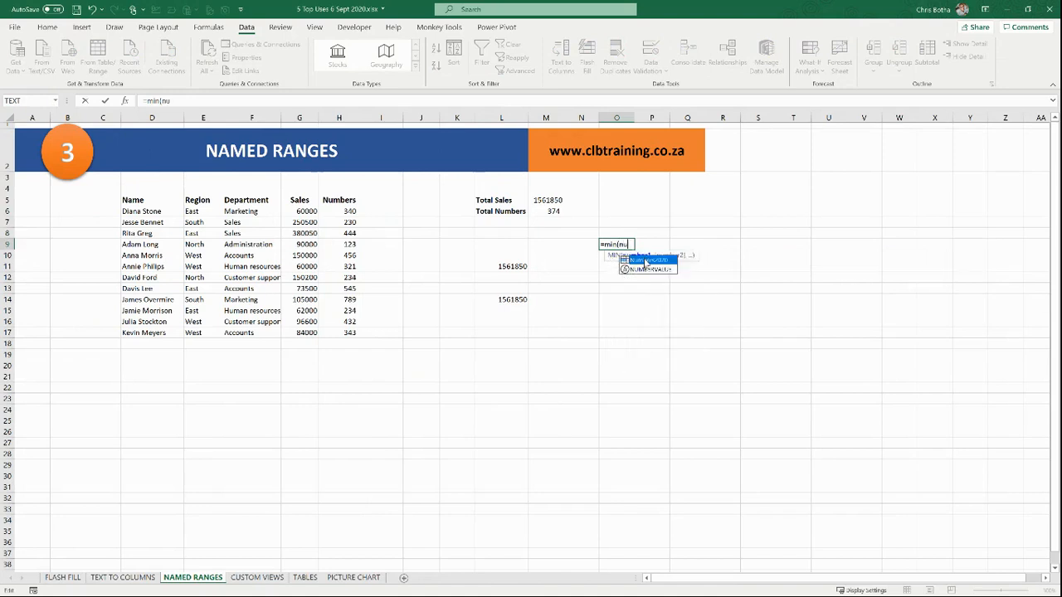
{"action": "double_click", "coordinate": [648, 260]}
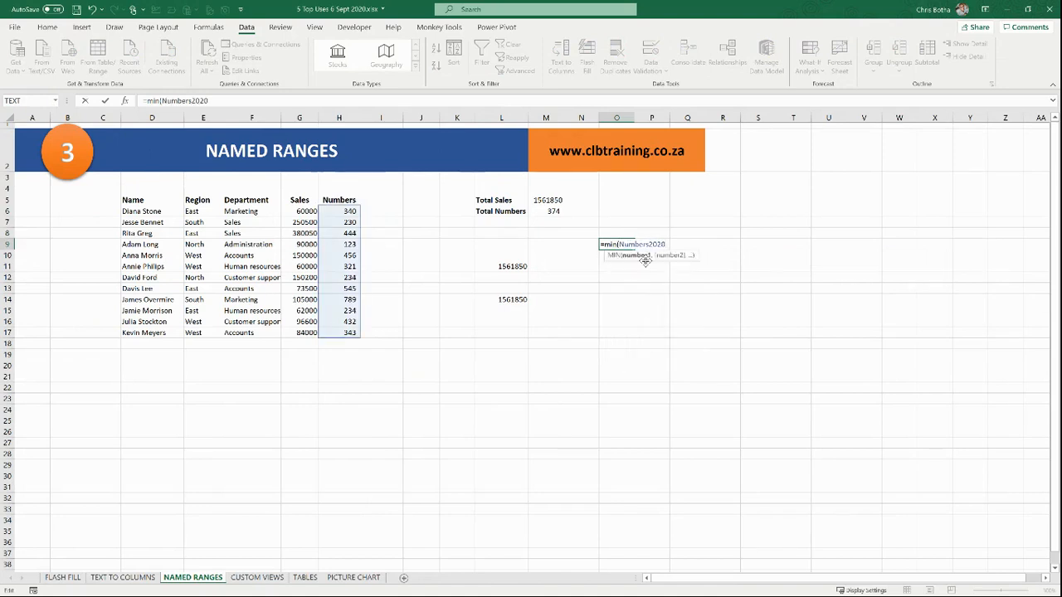
{"action": "key", "text": "Return"}
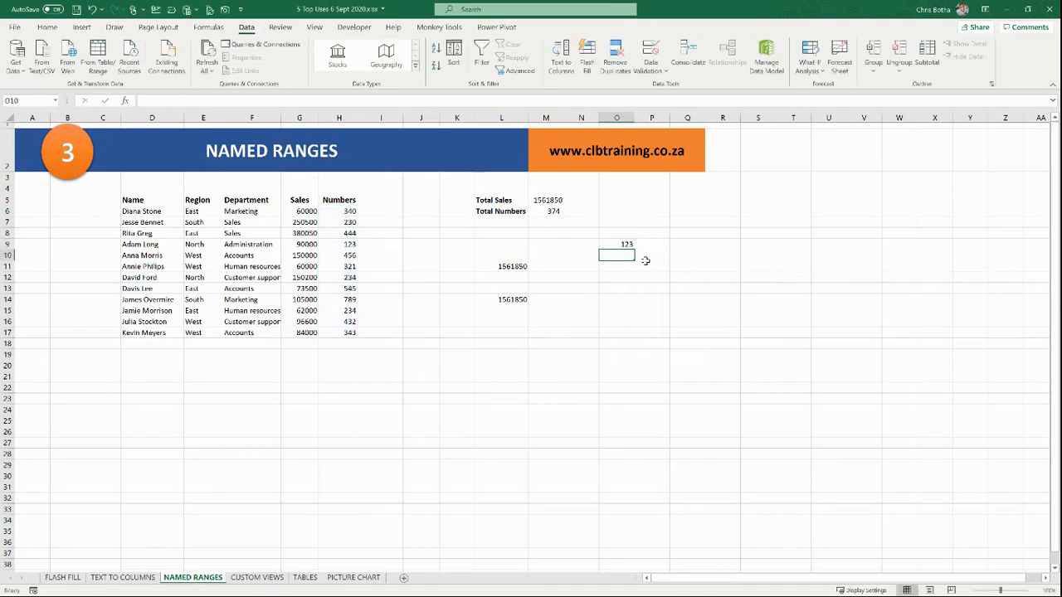
Step: On a new Sheet1, enter =MIN(Numbers2020) in N6 returning 123, then return to NAMED RANGES
{"action": "left_click", "coordinate": [403, 578]}
{"action": "left_click", "coordinate": [486, 181]}
{"action": "type", "text": "="}
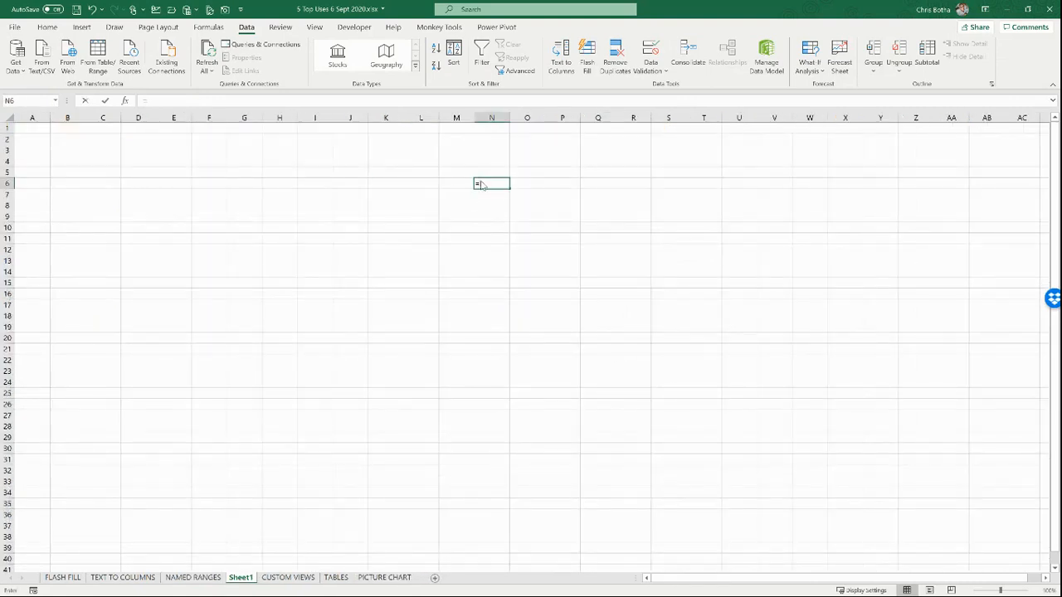
{"action": "type", "text": "min"}
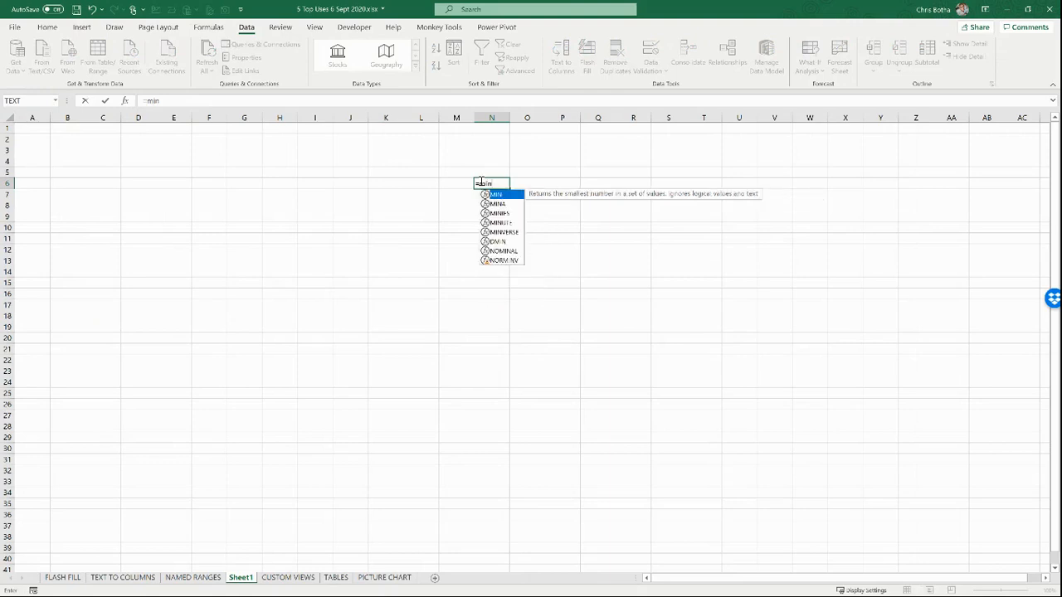
{"action": "type", "text": "(n"}
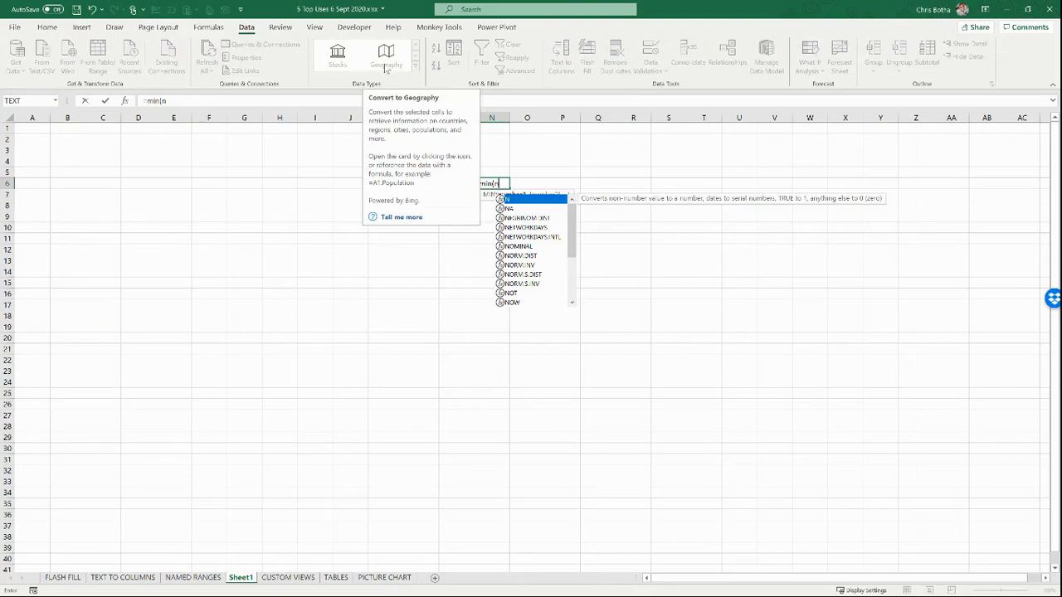
{"action": "type", "text": "u"}
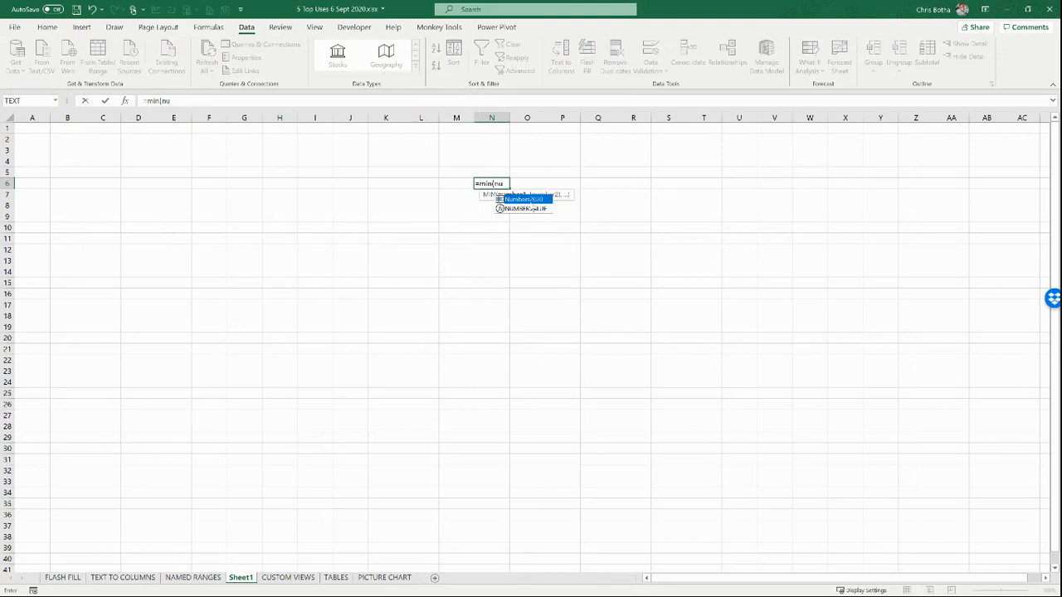
{"action": "double_click", "coordinate": [528, 199]}
{"action": "type", "text": ")"}
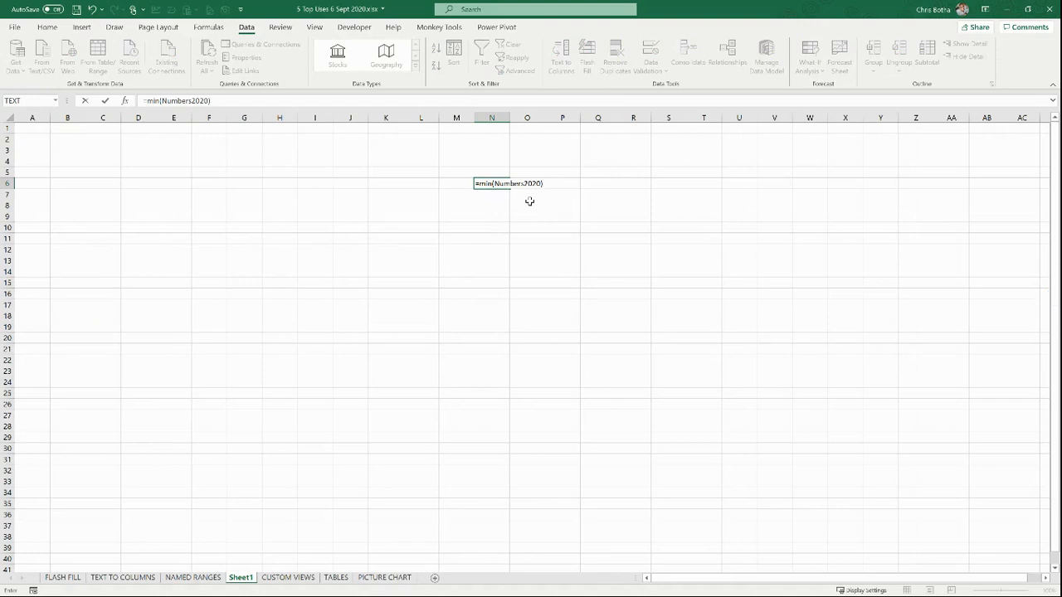
{"action": "key", "text": "Return"}
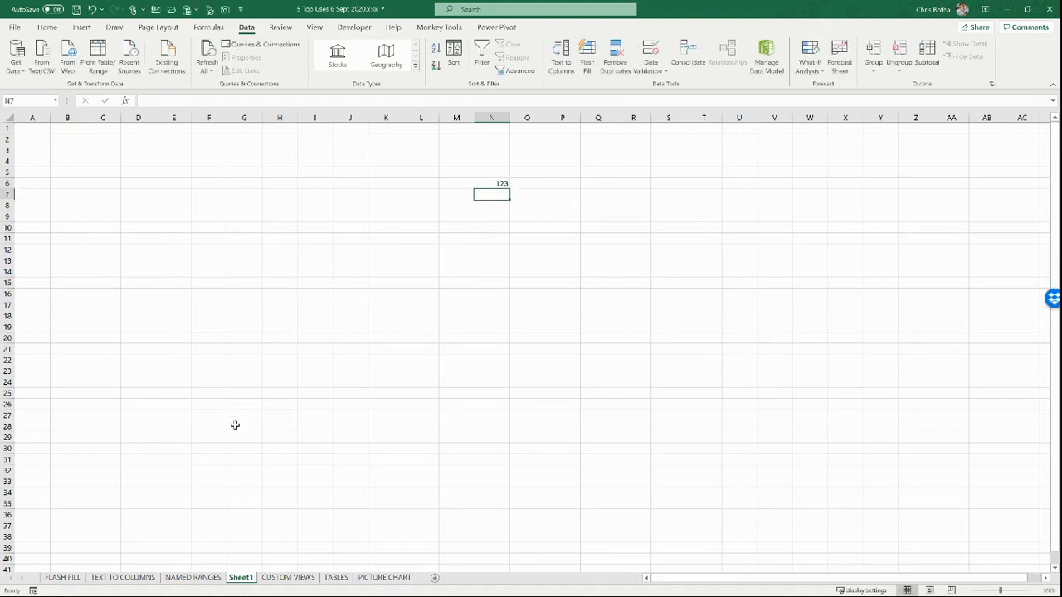
{"action": "left_click", "coordinate": [194, 577]}
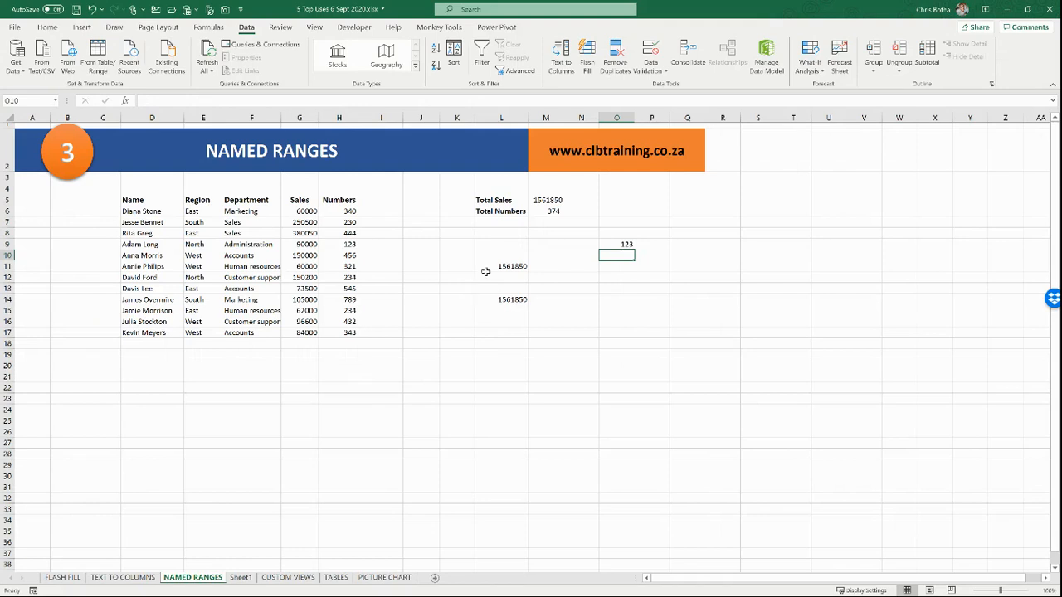
Step: Review the formulas in M5, L11 and O9 without changes, then show the CUSTOM VIEWS sheet
{"action": "double_click", "coordinate": [547, 201]}
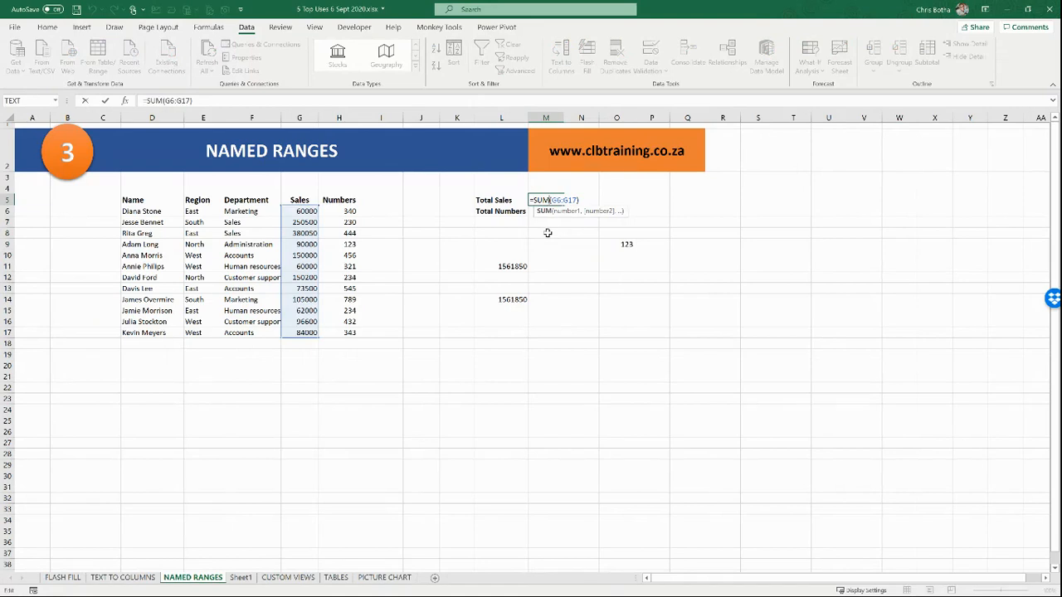
{"action": "key", "text": "Escape"}
{"action": "double_click", "coordinate": [522, 263]}
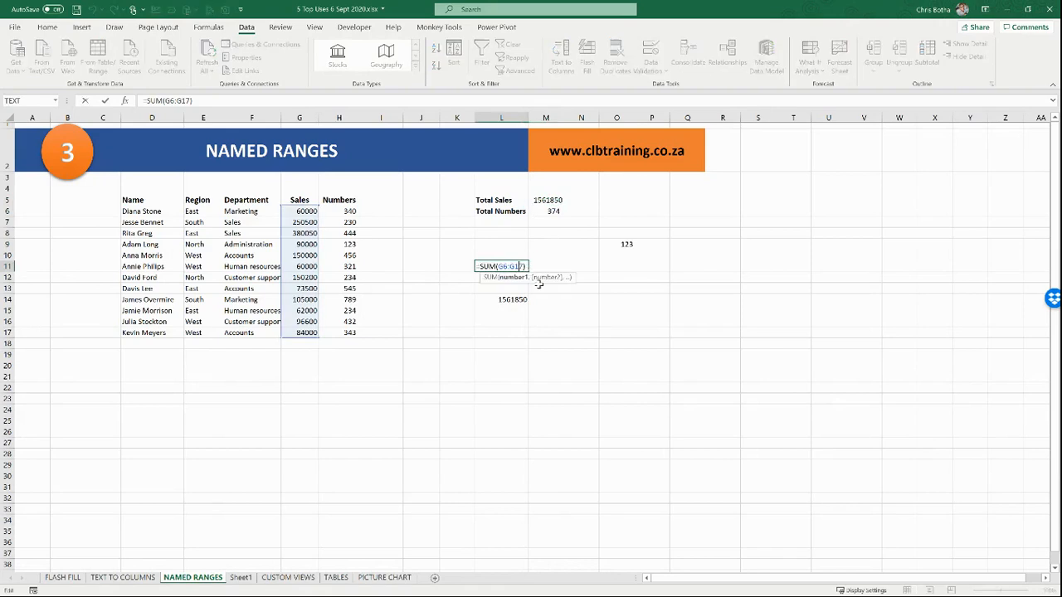
{"action": "key", "text": "Escape"}
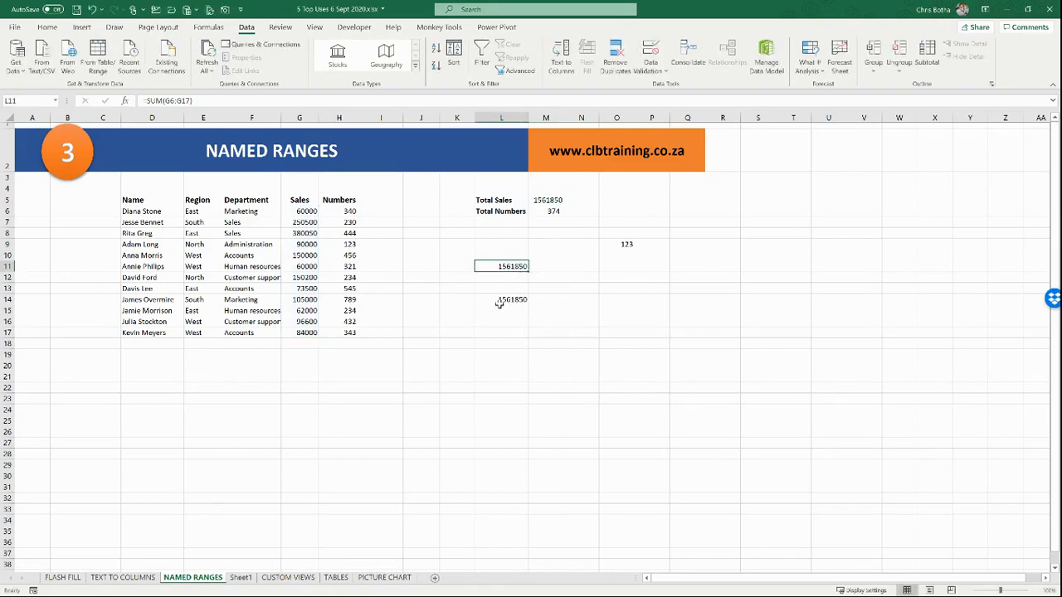
{"action": "double_click", "coordinate": [613, 246]}
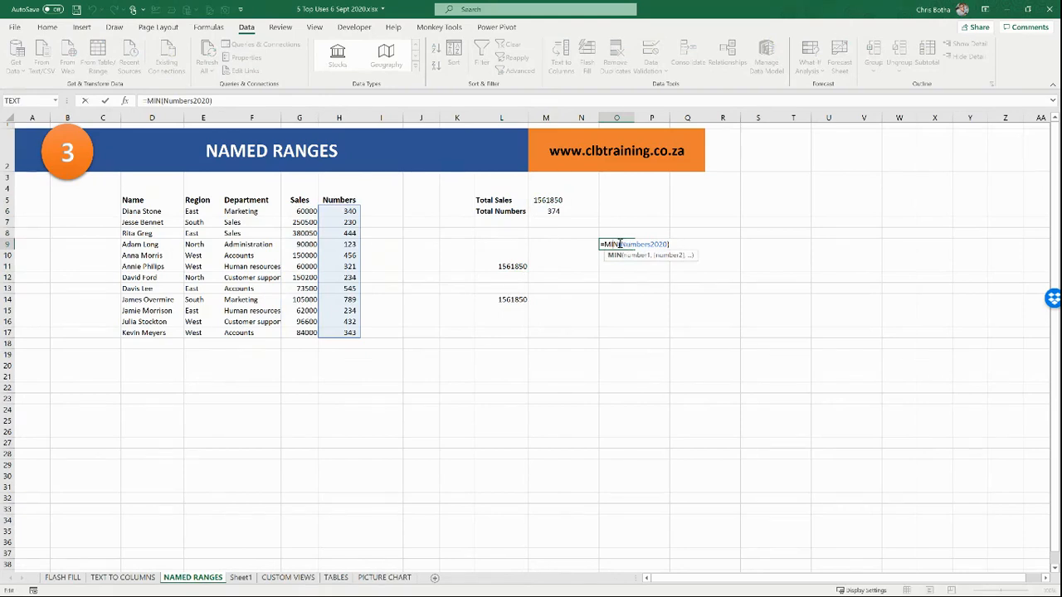
{"action": "key", "text": "Escape"}
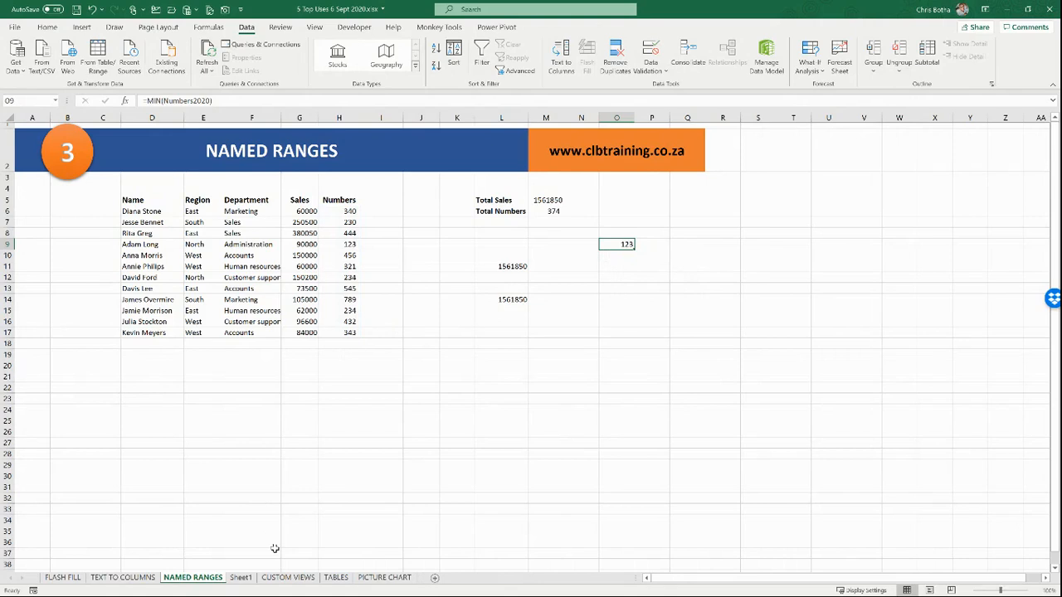
{"action": "left_click", "coordinate": [288, 579]}
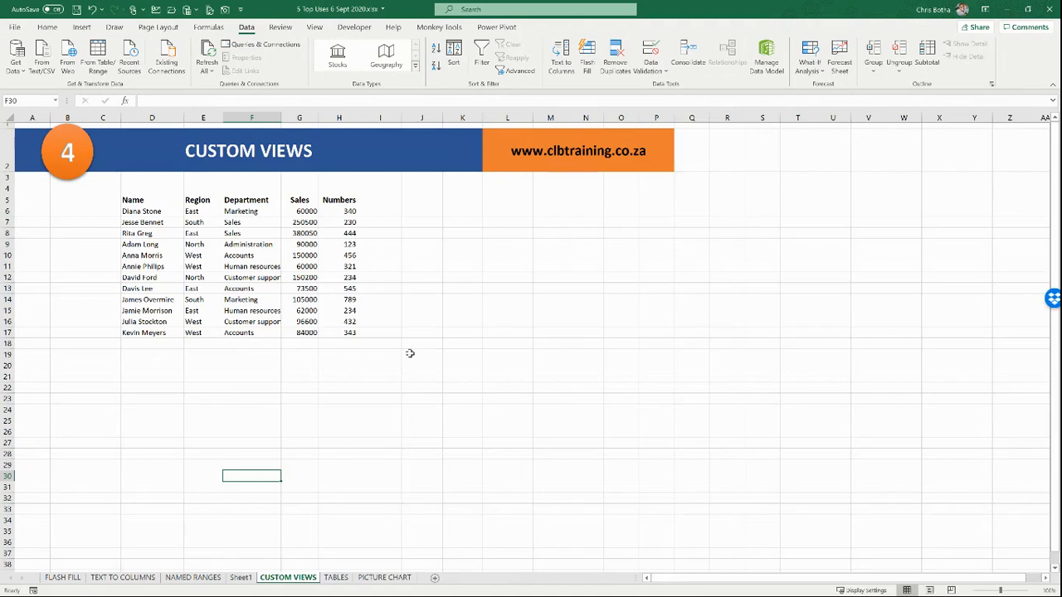
Step: Add filter buttons to the staff list and filter Department to Accounts only
{"action": "left_click", "coordinate": [304, 266]}
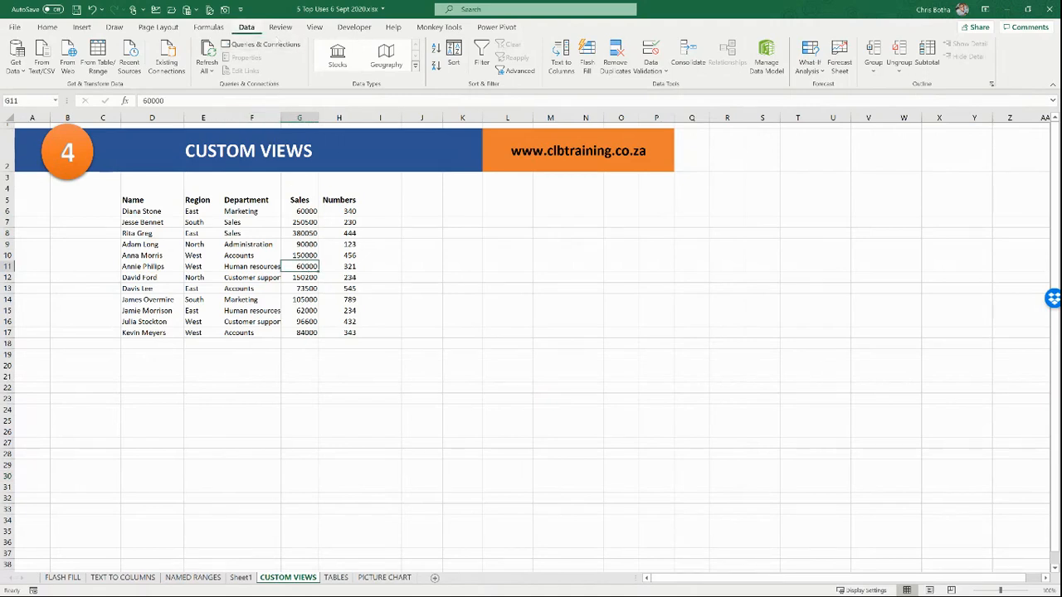
{"action": "left_click", "coordinate": [481, 60]}
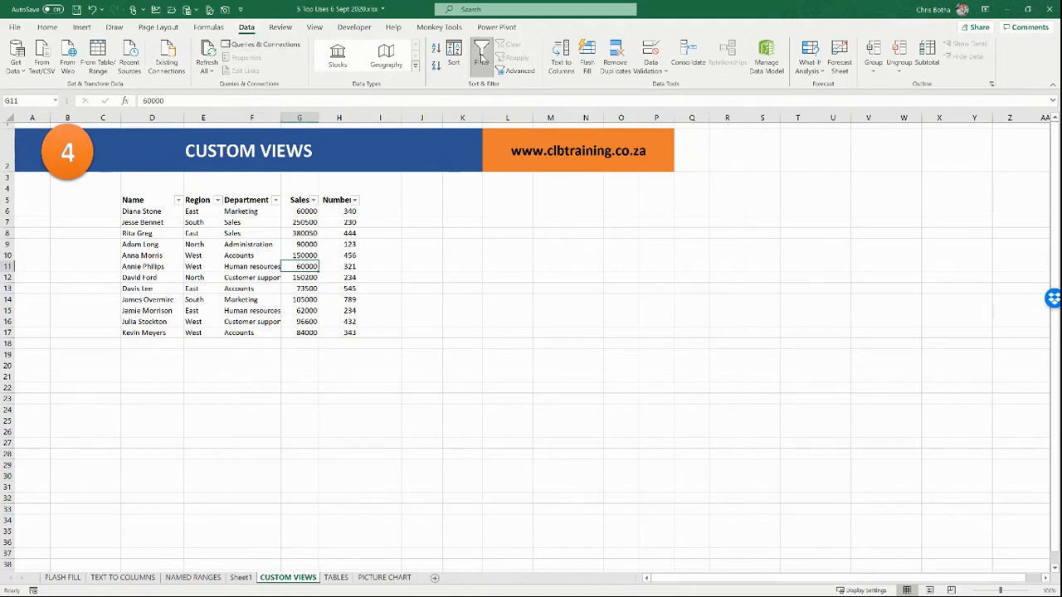
{"action": "left_click", "coordinate": [275, 200]}
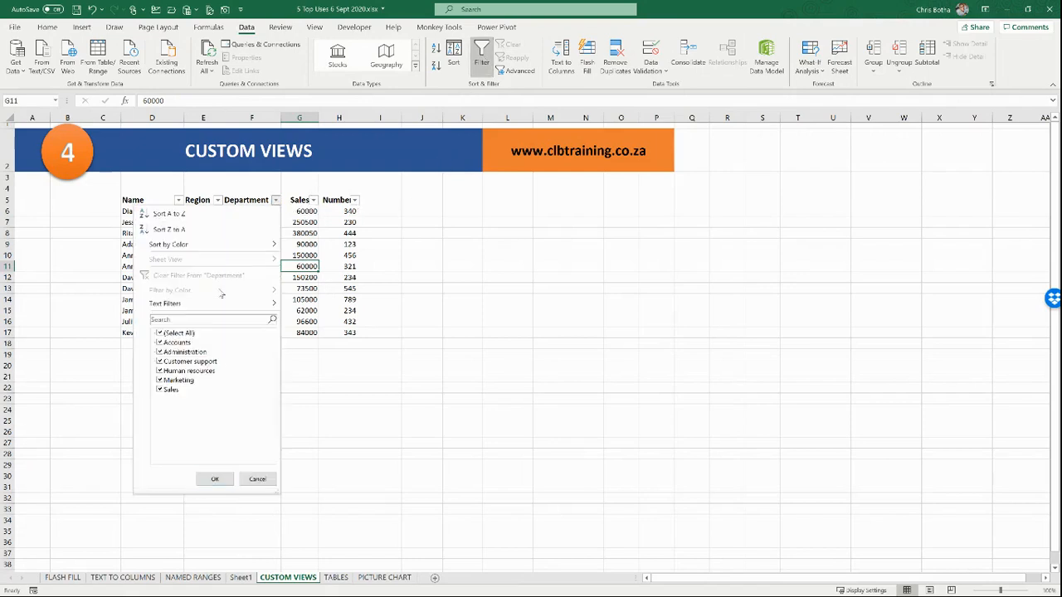
{"action": "left_click", "coordinate": [160, 332]}
{"action": "left_click", "coordinate": [159, 341]}
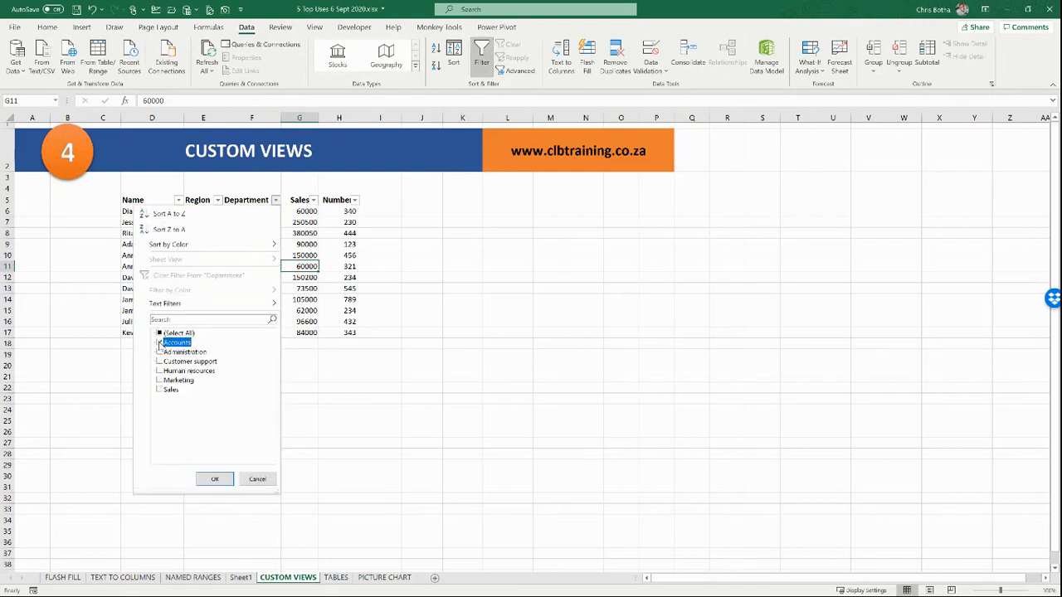
{"action": "left_click", "coordinate": [214, 478]}
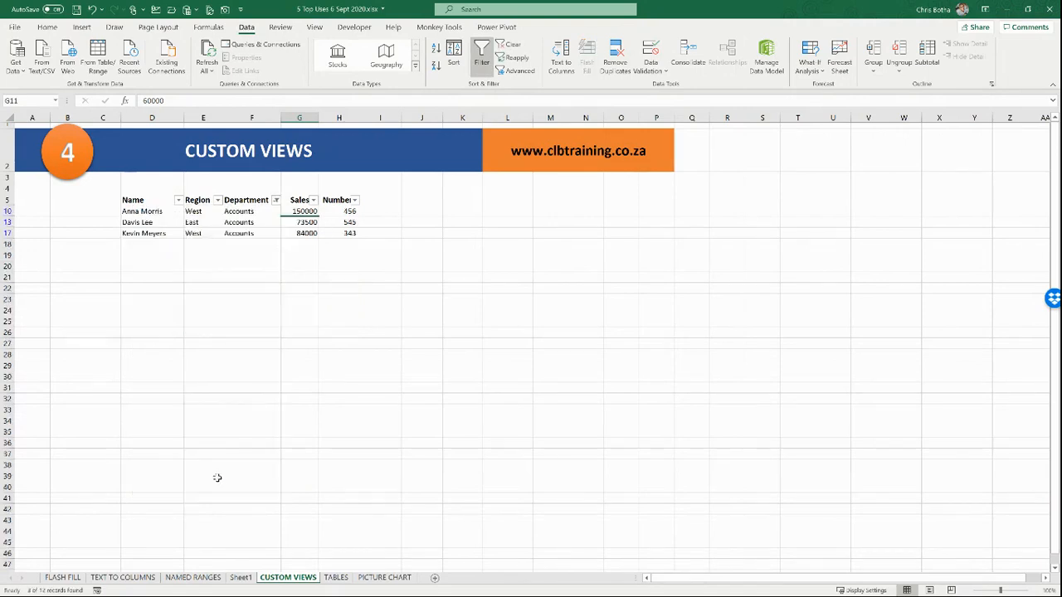
Step: Reselect all departments in the Department filter so every row shows again
{"action": "left_click", "coordinate": [275, 200]}
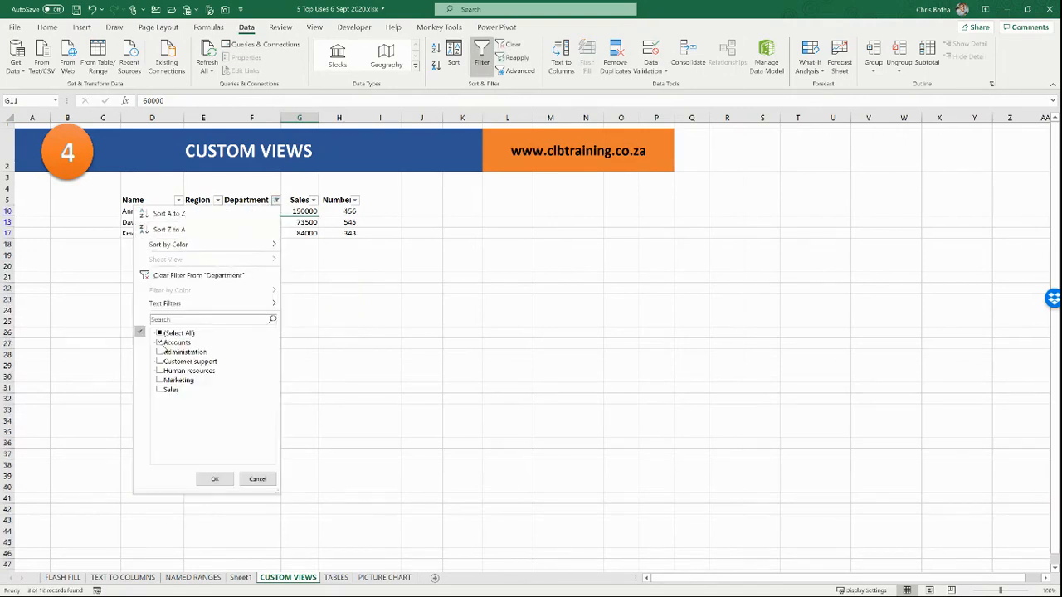
{"action": "left_click", "coordinate": [160, 334]}
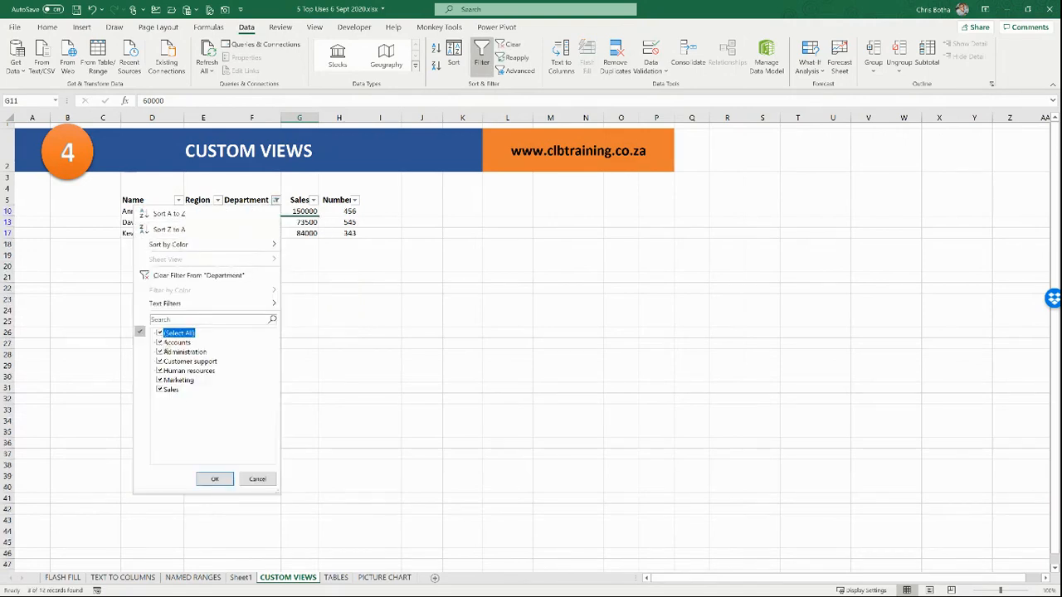
{"action": "left_click", "coordinate": [214, 480]}
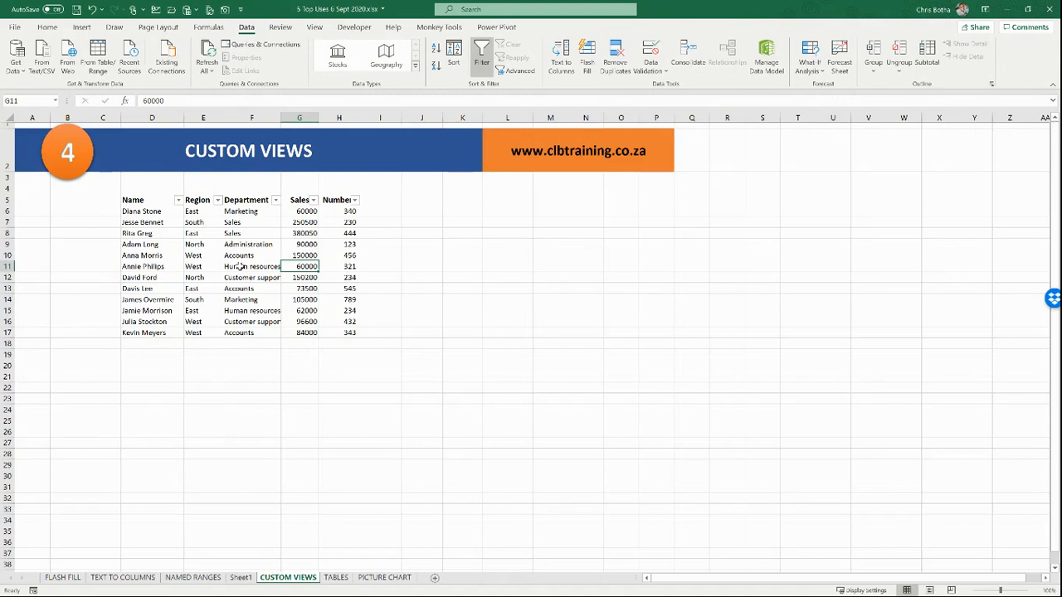
Step: Save a custom view named Default, keeping print and filter settings included
{"action": "left_click", "coordinate": [316, 30]}
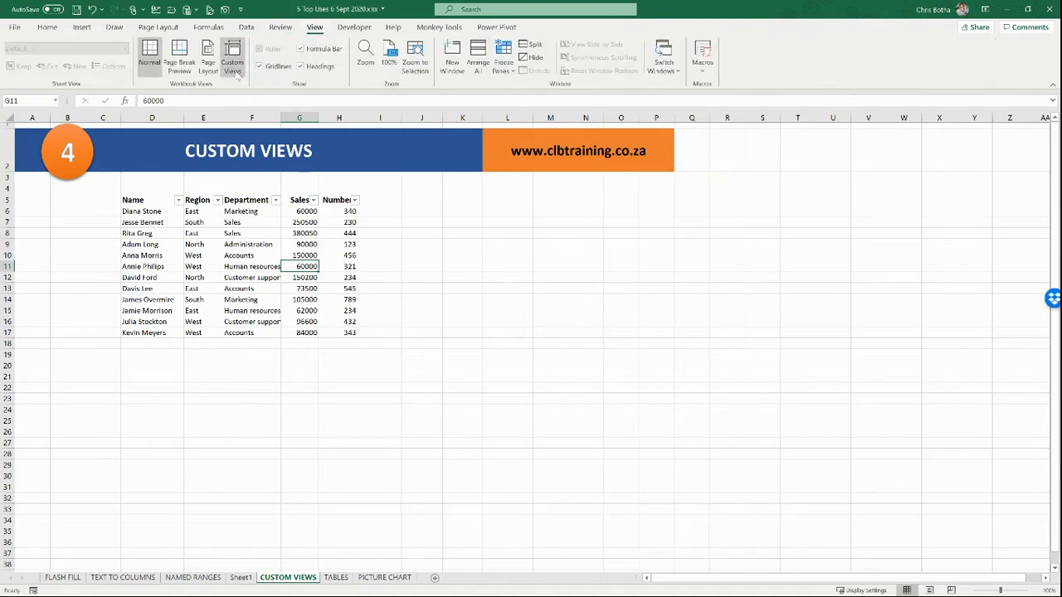
{"action": "left_click", "coordinate": [233, 63]}
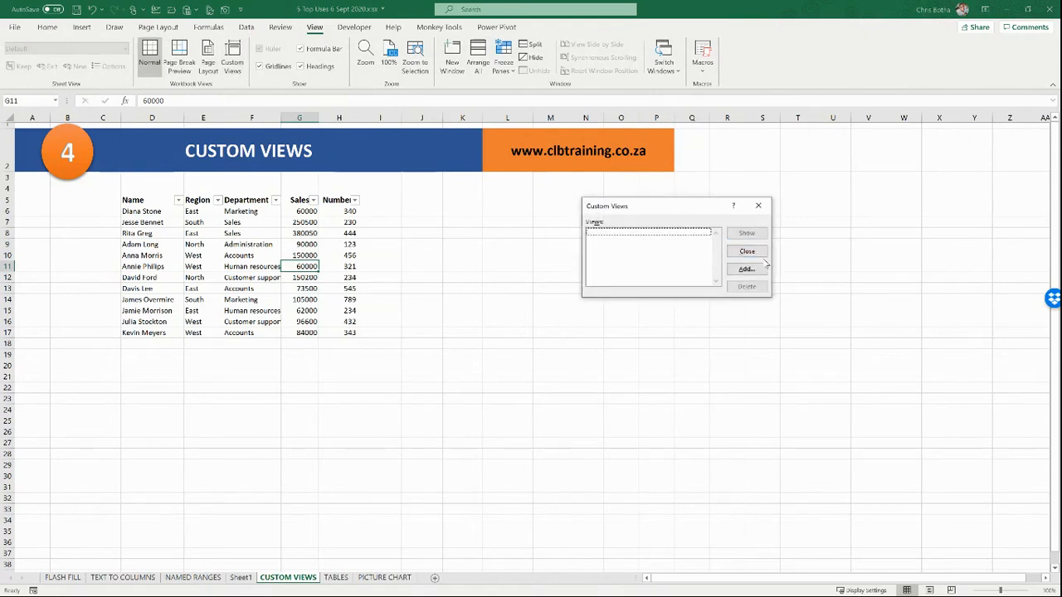
{"action": "left_click", "coordinate": [746, 269]}
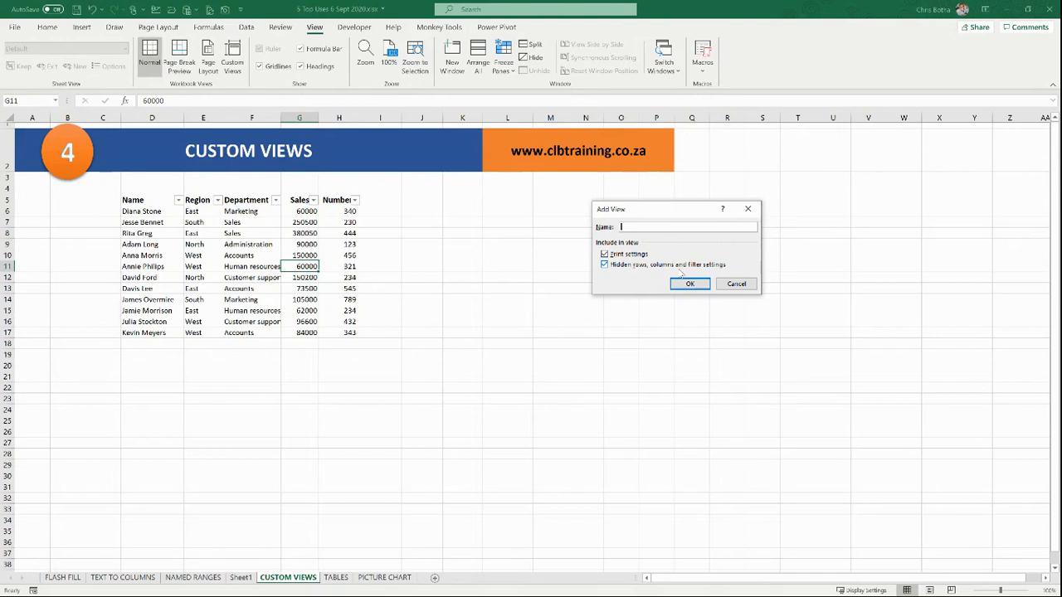
{"action": "type", "text": "Default"}
{"action": "left_click", "coordinate": [699, 283]}
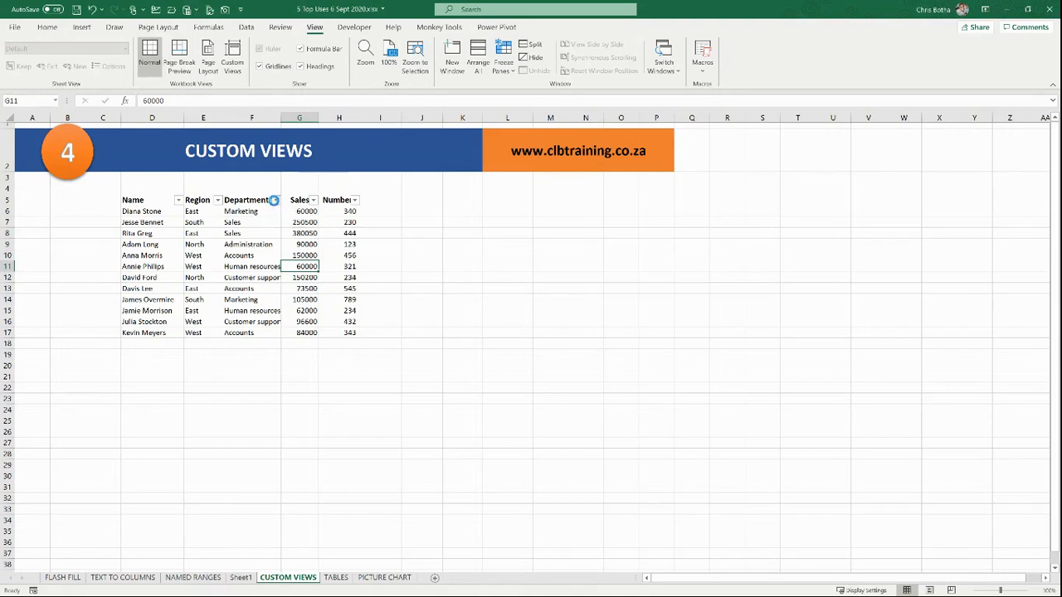
Step: Filter the Department column to show only the Marketing rows
{"action": "left_click", "coordinate": [275, 200]}
{"action": "left_click", "coordinate": [159, 334]}
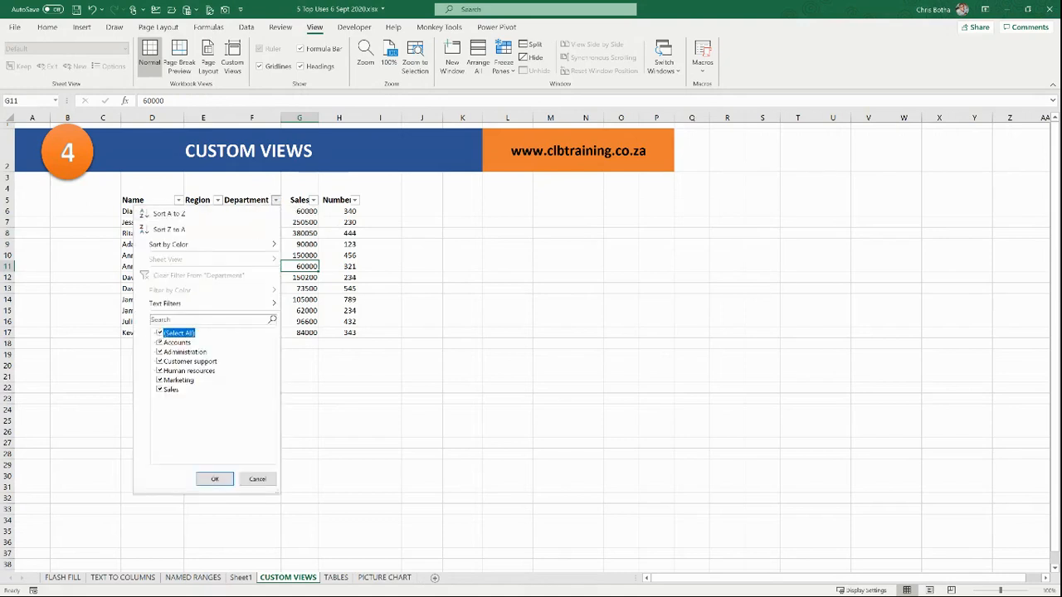
{"action": "left_click", "coordinate": [159, 333]}
{"action": "left_click", "coordinate": [160, 380]}
{"action": "left_click", "coordinate": [213, 479]}
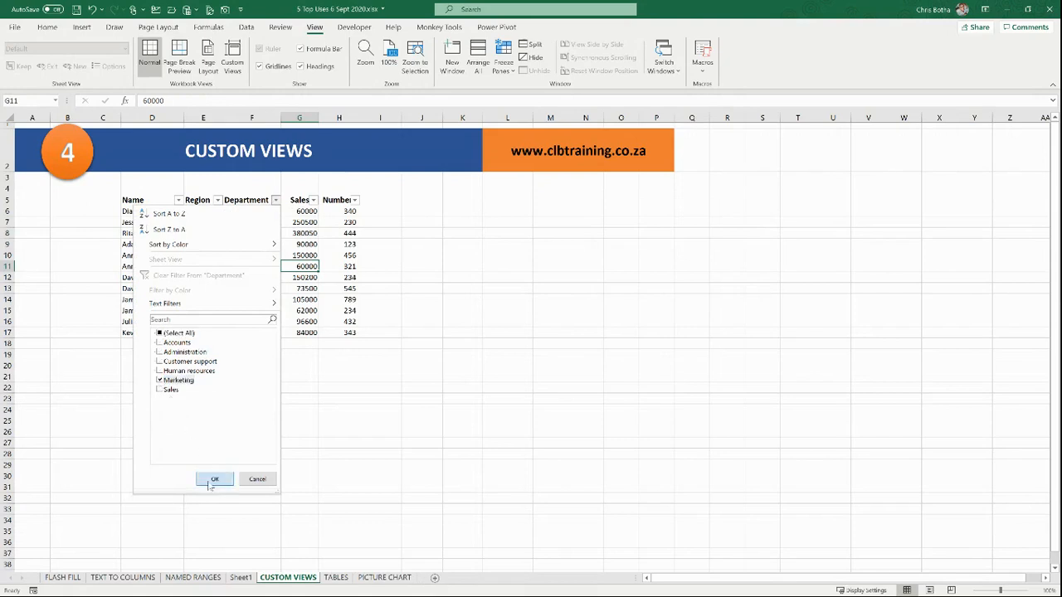
Step: Hide the Region column (column E)
{"action": "left_click", "coordinate": [204, 117]}
{"action": "right_click", "coordinate": [203, 119]}
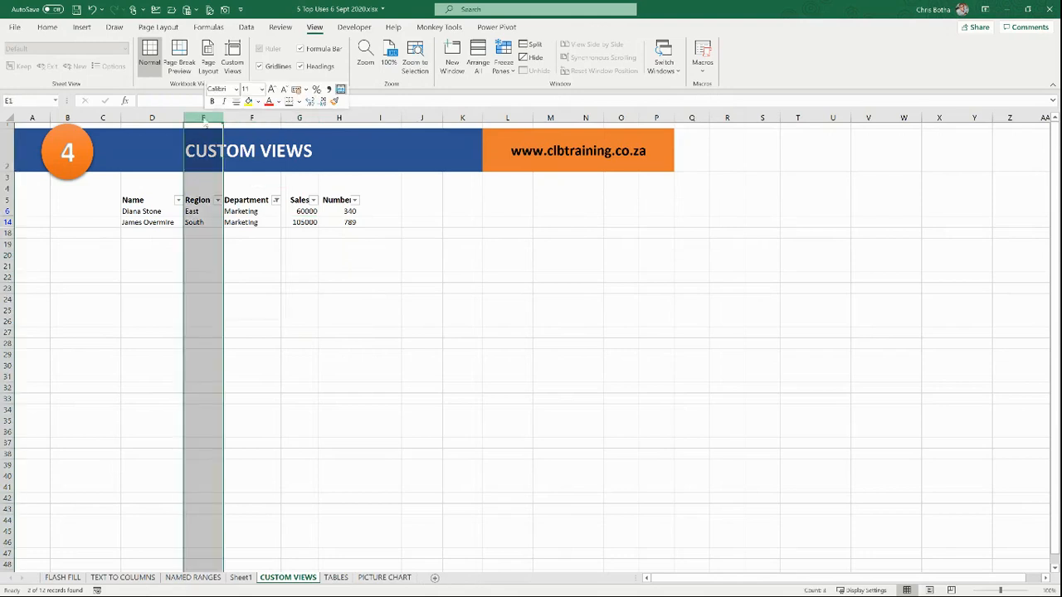
{"action": "left_click", "coordinate": [232, 294]}
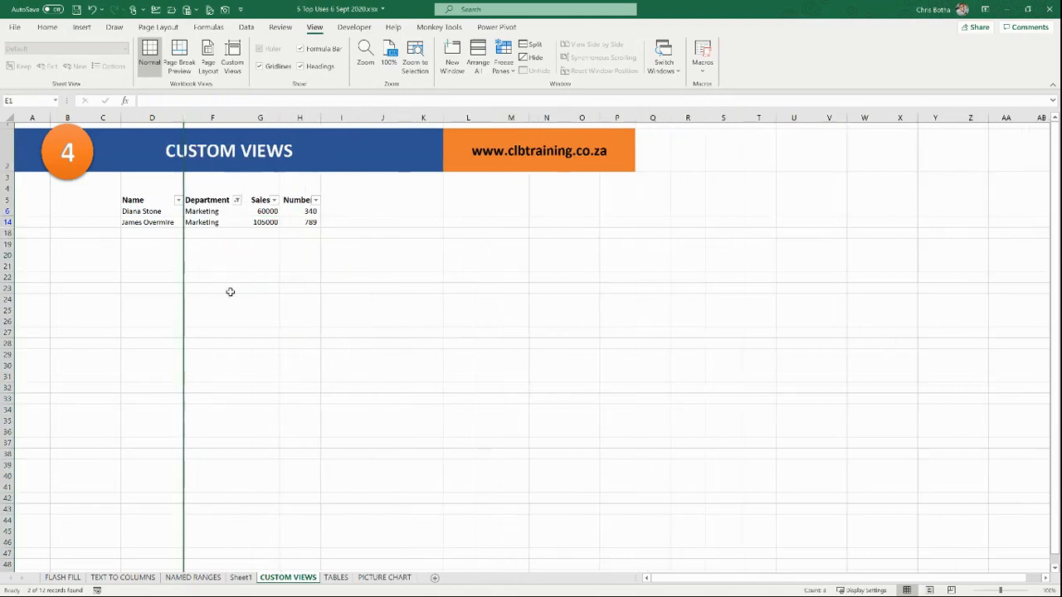
{"action": "left_click", "coordinate": [275, 244]}
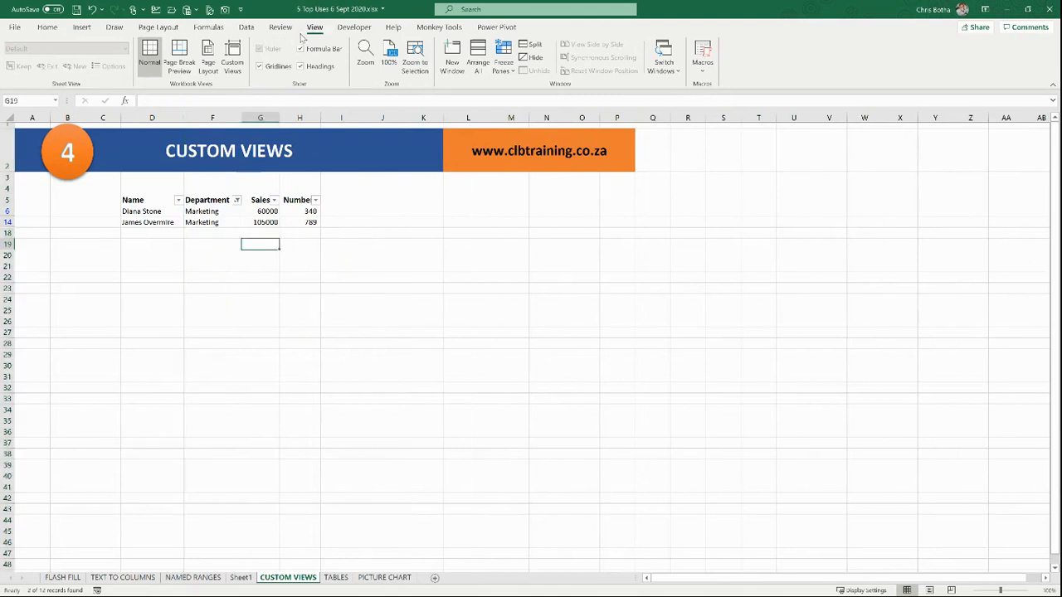
Step: Save the filtered layout as a second custom view named Marketing
{"action": "left_click", "coordinate": [235, 65]}
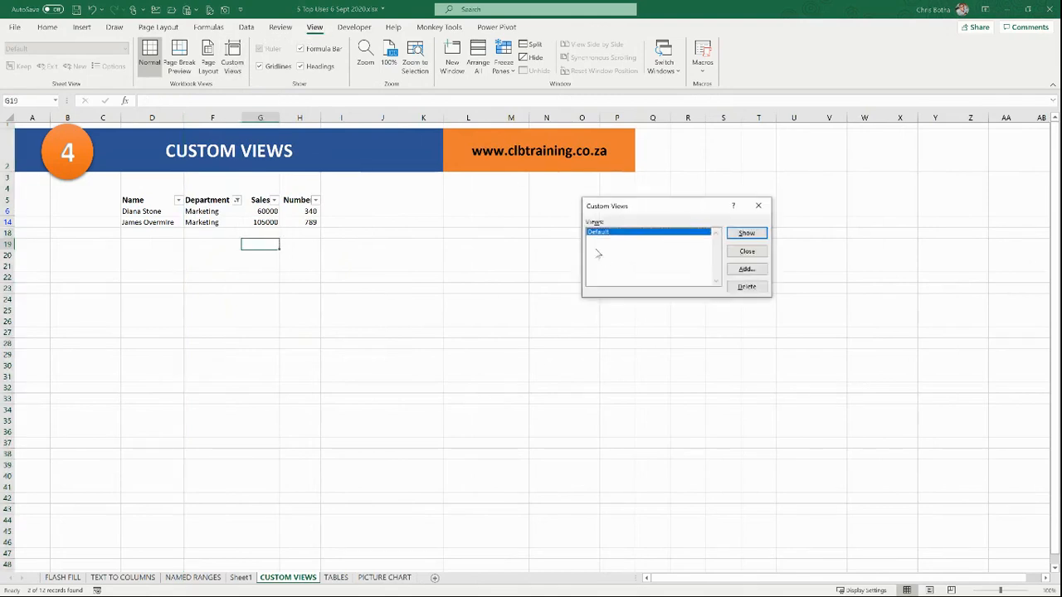
{"action": "left_click", "coordinate": [740, 270]}
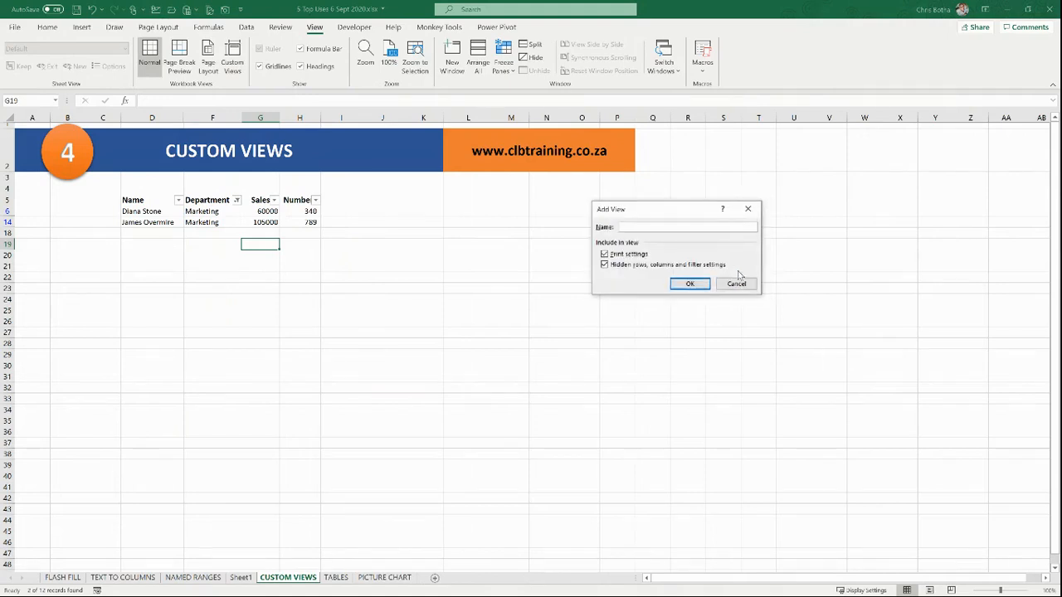
{"action": "type", "text": "Marketing"}
{"action": "left_click", "coordinate": [706, 284]}
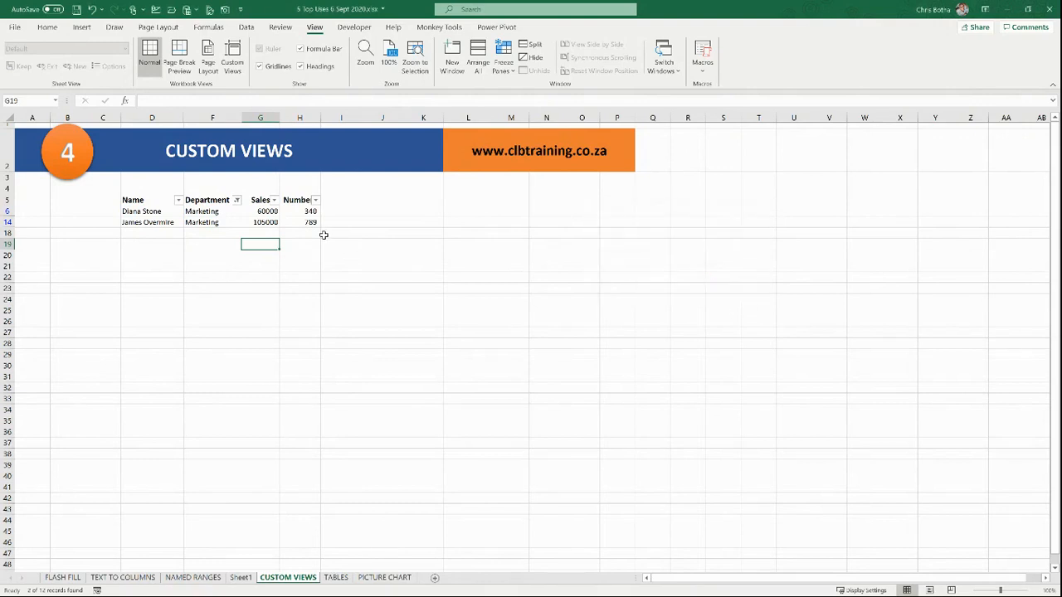
Step: Apply the Default custom view to restore all rows and the Region column
{"action": "left_click", "coordinate": [272, 222]}
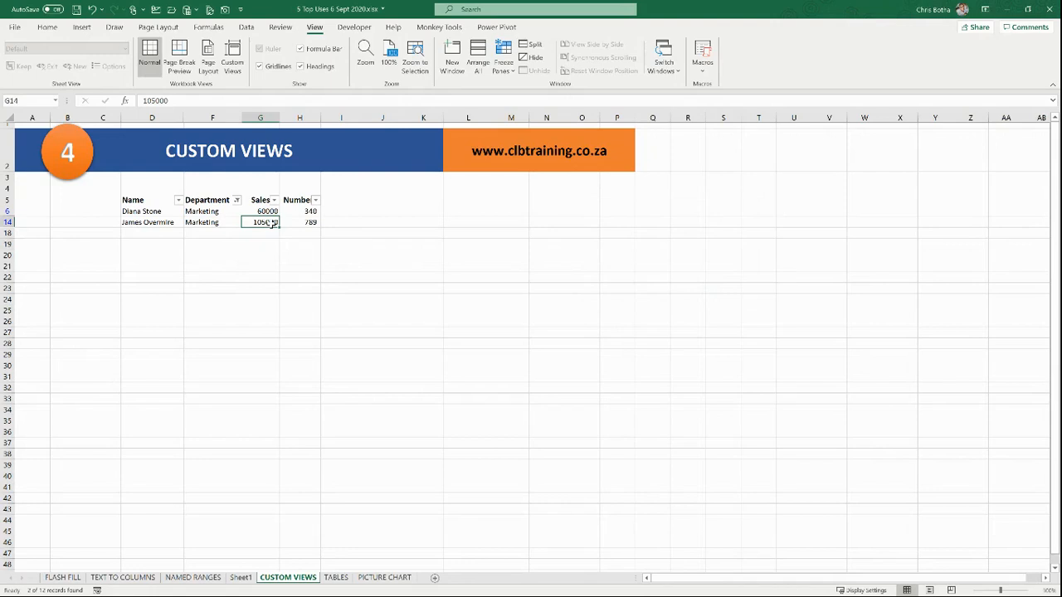
{"action": "left_click", "coordinate": [233, 71]}
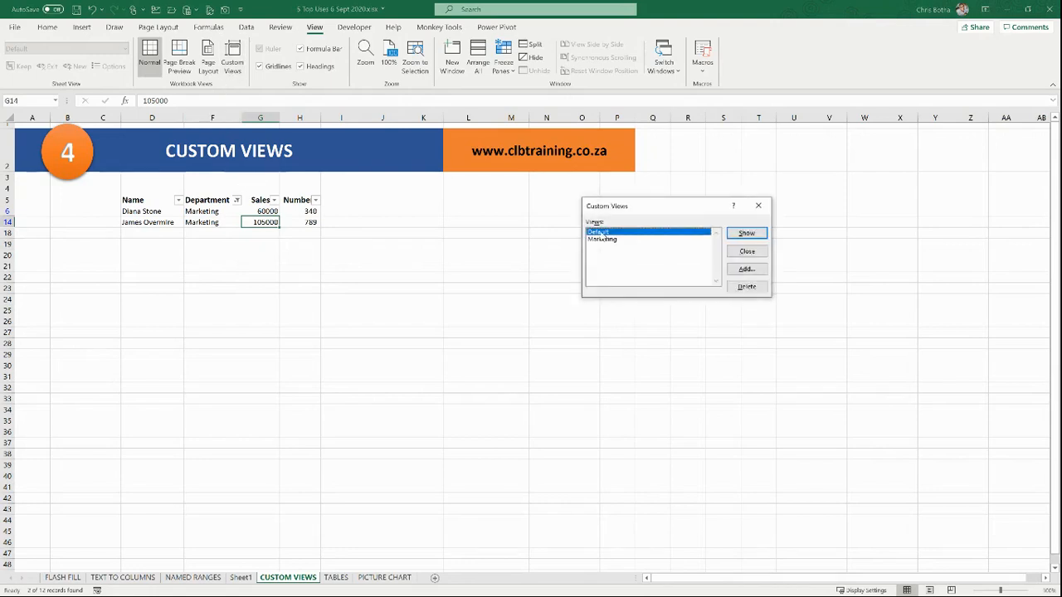
{"action": "left_click", "coordinate": [747, 233]}
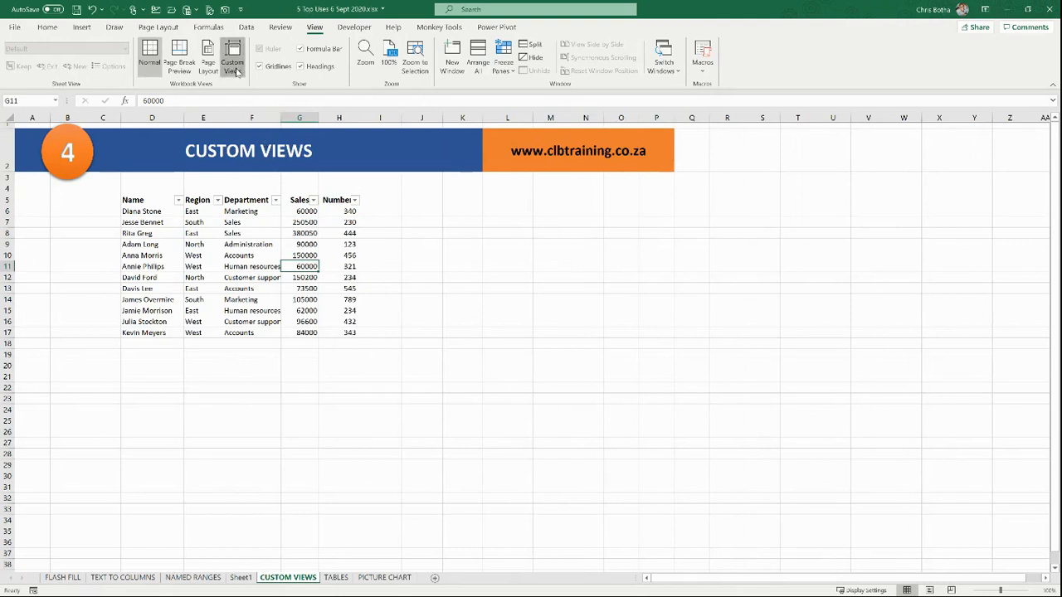
Step: Apply the Marketing custom view, then switch to the TABLES sheet
{"action": "left_click", "coordinate": [233, 62]}
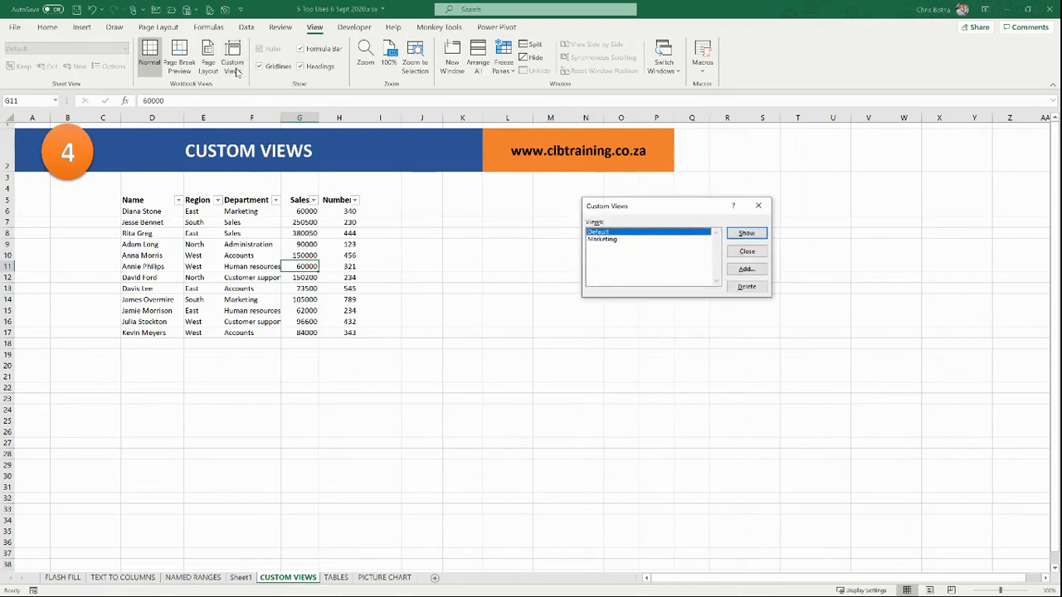
{"action": "left_click", "coordinate": [597, 239]}
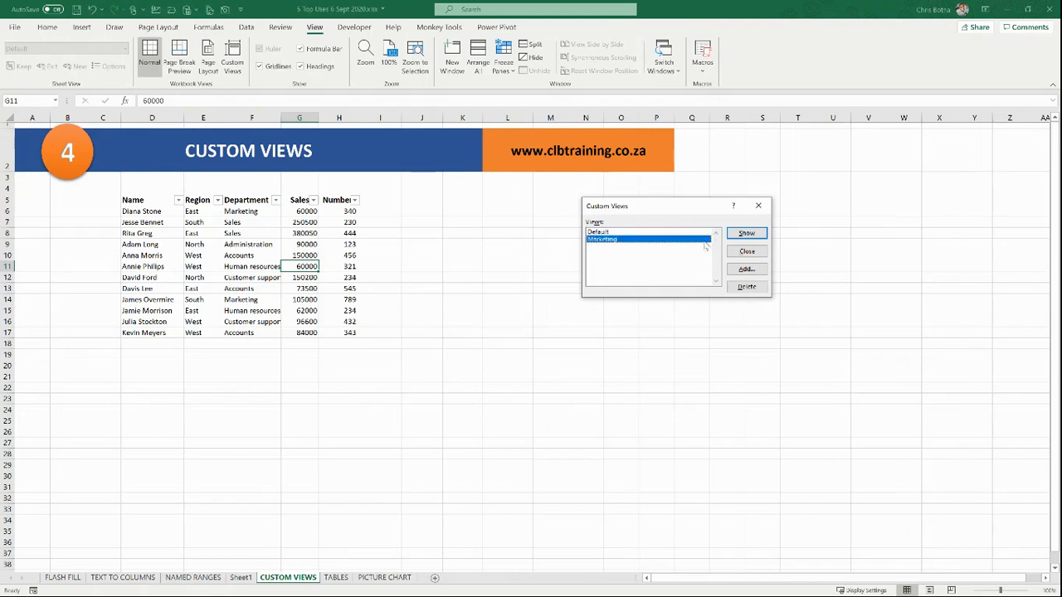
{"action": "left_click", "coordinate": [738, 233]}
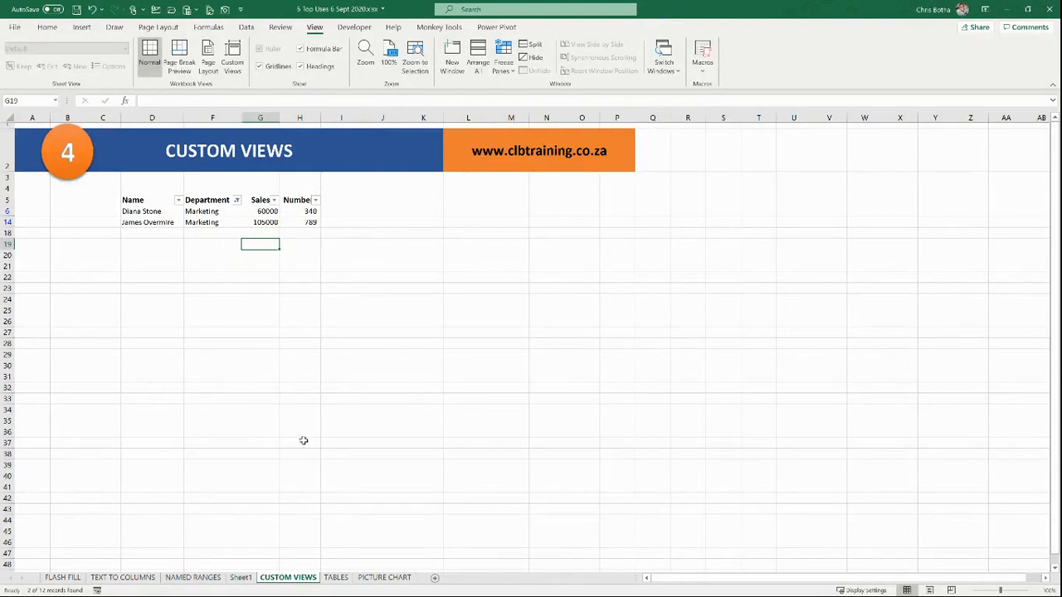
{"action": "left_click", "coordinate": [336, 578]}
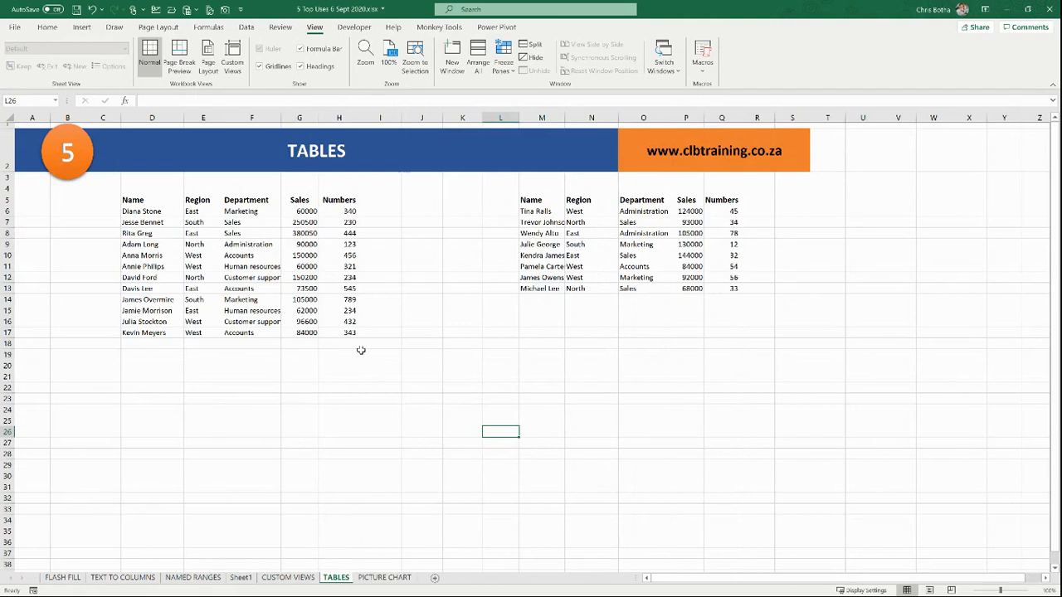
Step: Enter the label Sales2019 in D3 and Sales2020 in M3
{"action": "left_click", "coordinate": [274, 255]}
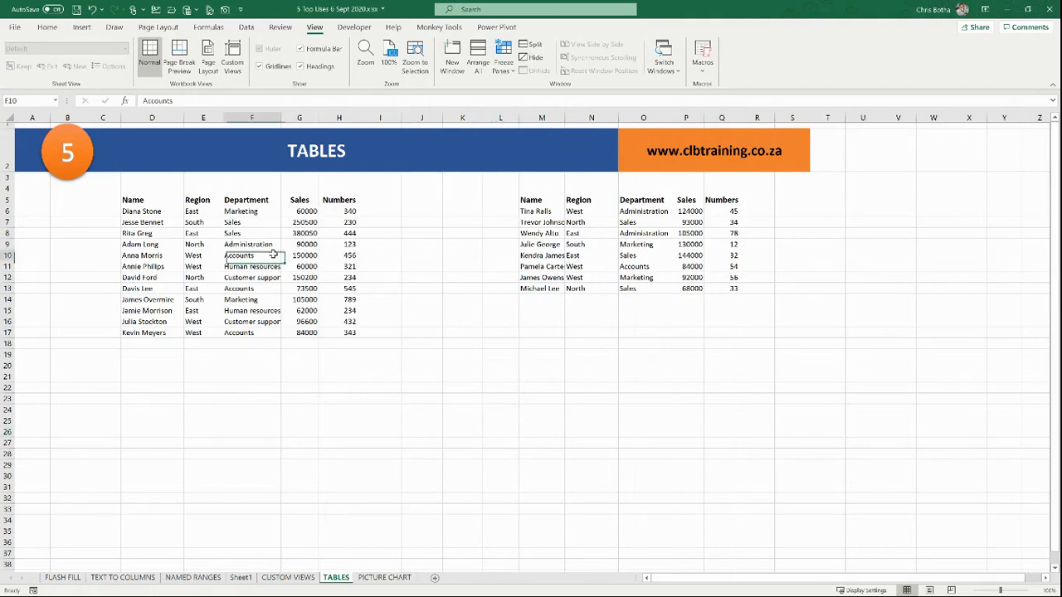
{"action": "left_click", "coordinate": [149, 177]}
{"action": "type", "text": "Sal"}
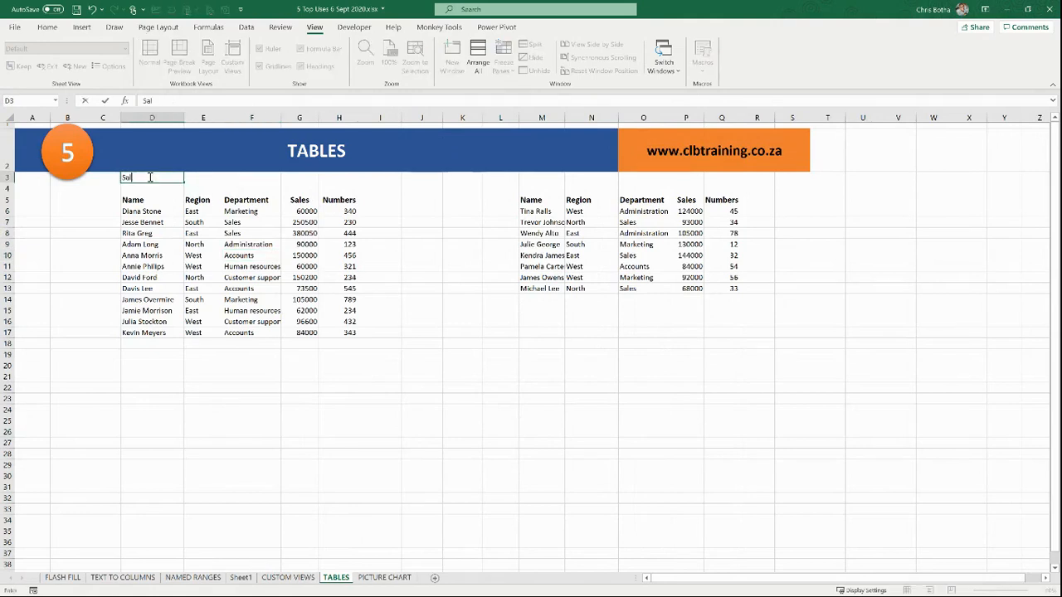
{"action": "type", "text": "es2019"}
{"action": "key", "text": "Return"}
{"action": "left_click", "coordinate": [524, 179]}
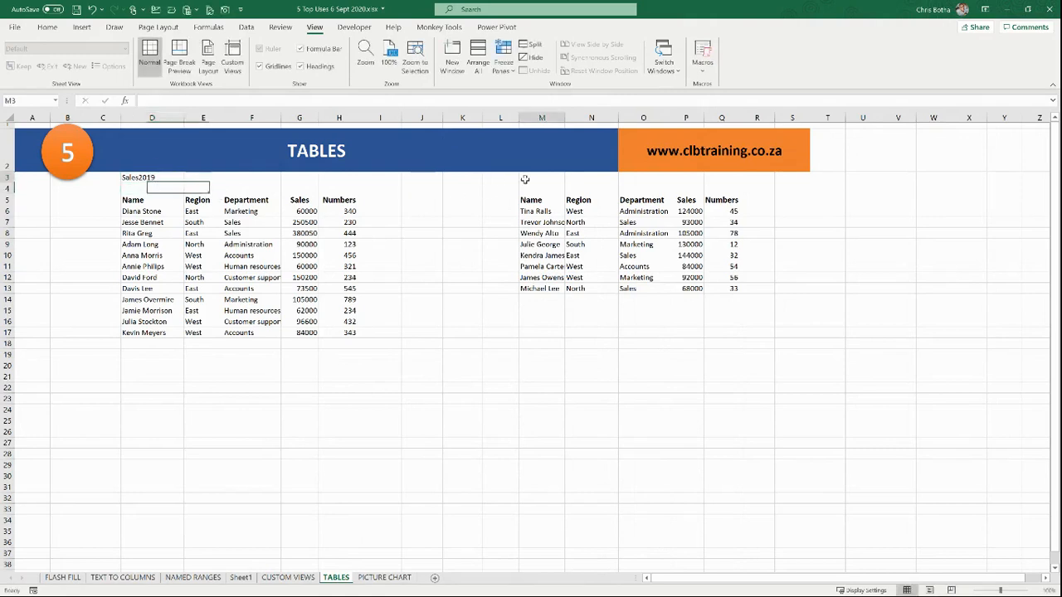
{"action": "type", "text": "Sale"}
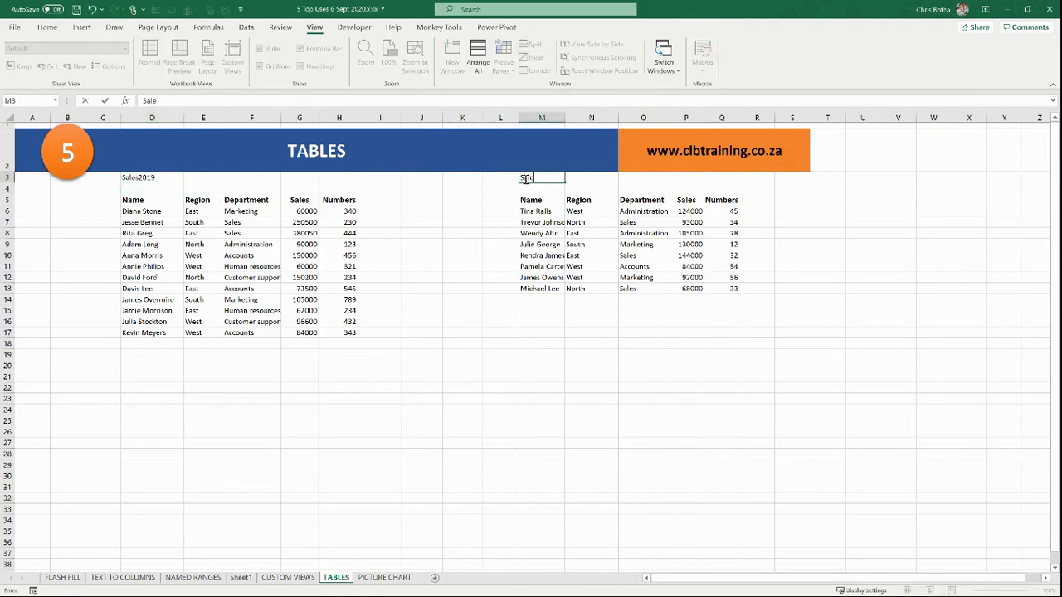
{"action": "type", "text": "s2020"}
{"action": "key", "text": "Return"}
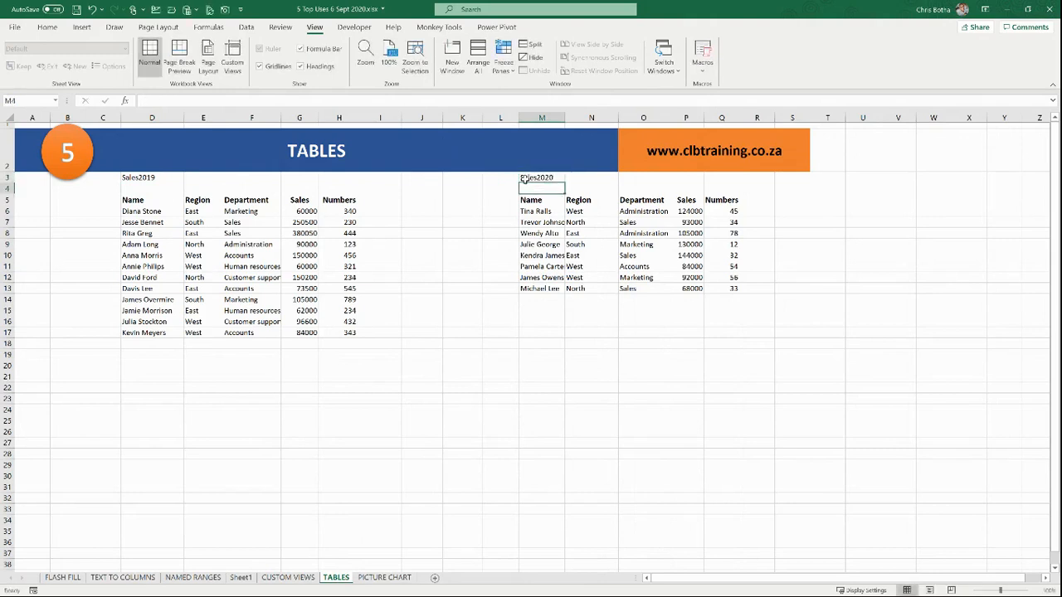
{"action": "left_click", "coordinate": [286, 258]}
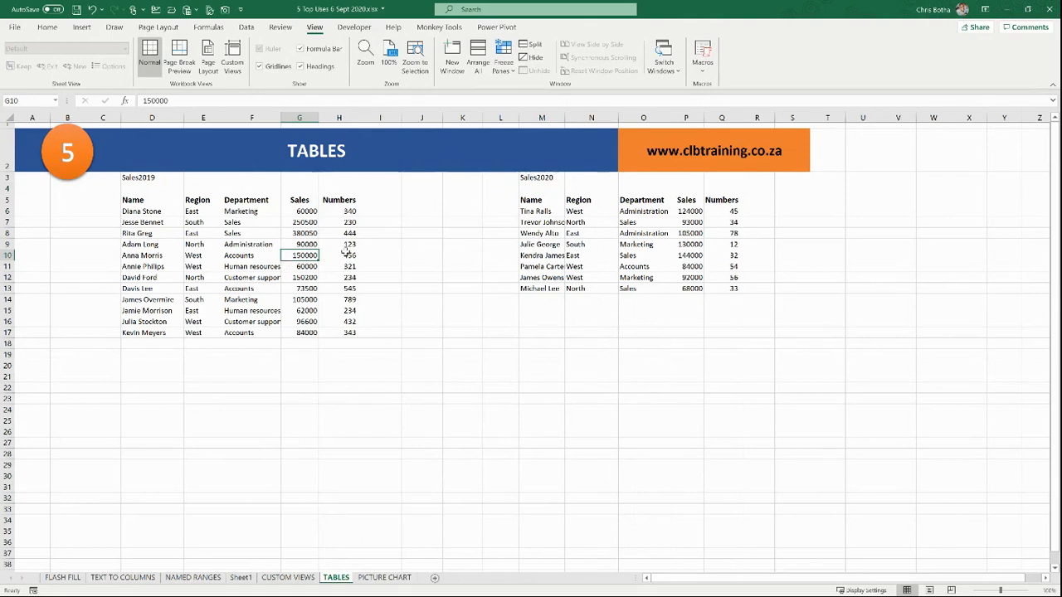
Step: Enter =G6*H6 in I6 and fill it down through I17
{"action": "left_click", "coordinate": [385, 199]}
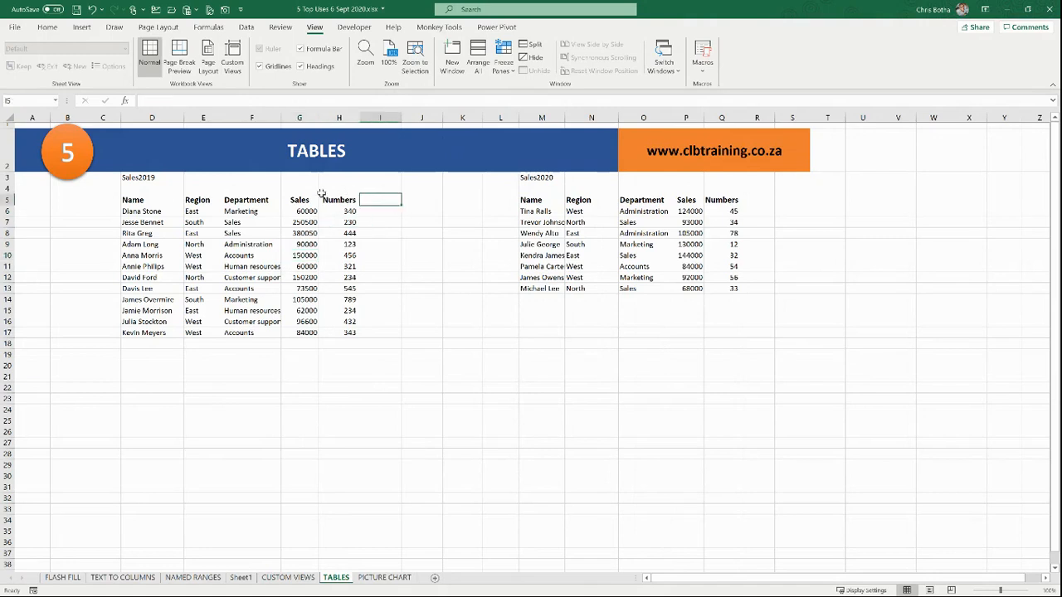
{"action": "left_click", "coordinate": [386, 213]}
{"action": "type", "text": "="}
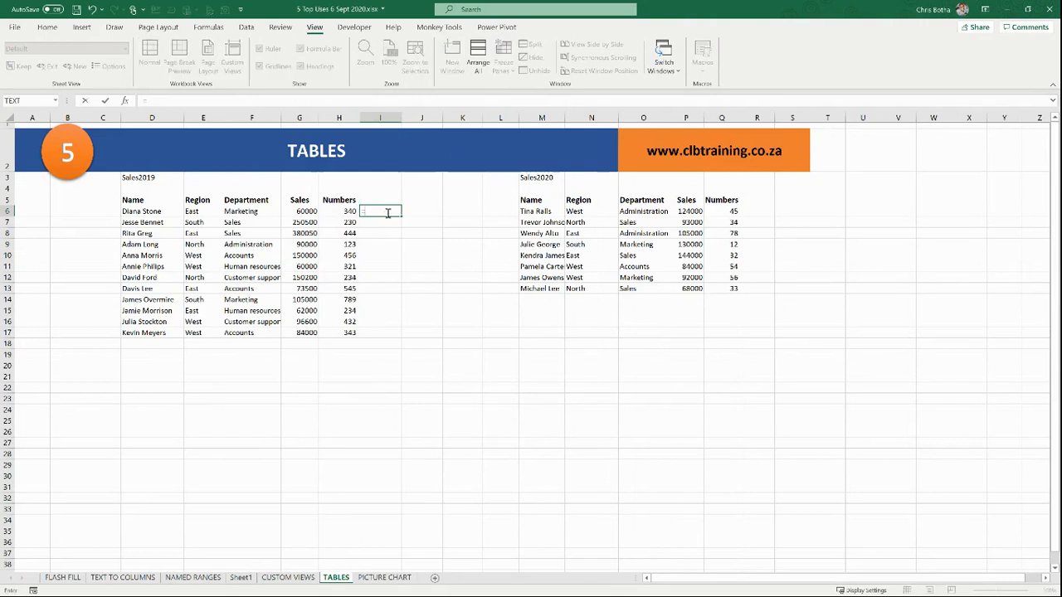
{"action": "left_click", "coordinate": [301, 211]}
{"action": "type", "text": "*"}
{"action": "left_click", "coordinate": [330, 212]}
{"action": "key", "text": "Return"}
{"action": "left_click", "coordinate": [384, 212]}
{"action": "left_click_drag", "start_coordinate": [403, 213], "coordinate": [408, 335]}
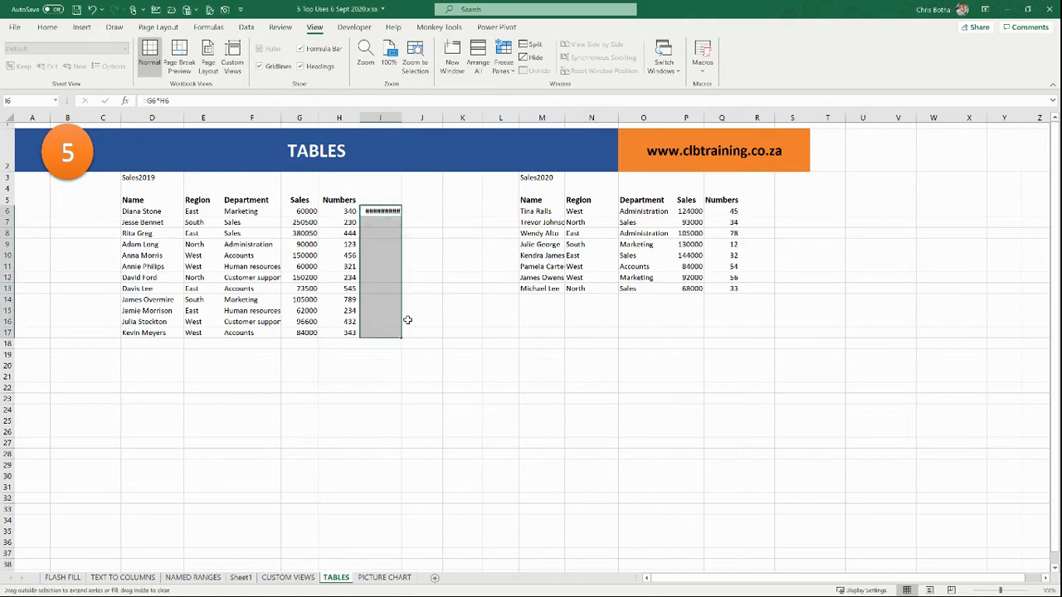
Step: Widen column I and select the calculated products in I6:I17
{"action": "left_click", "coordinate": [382, 196]}
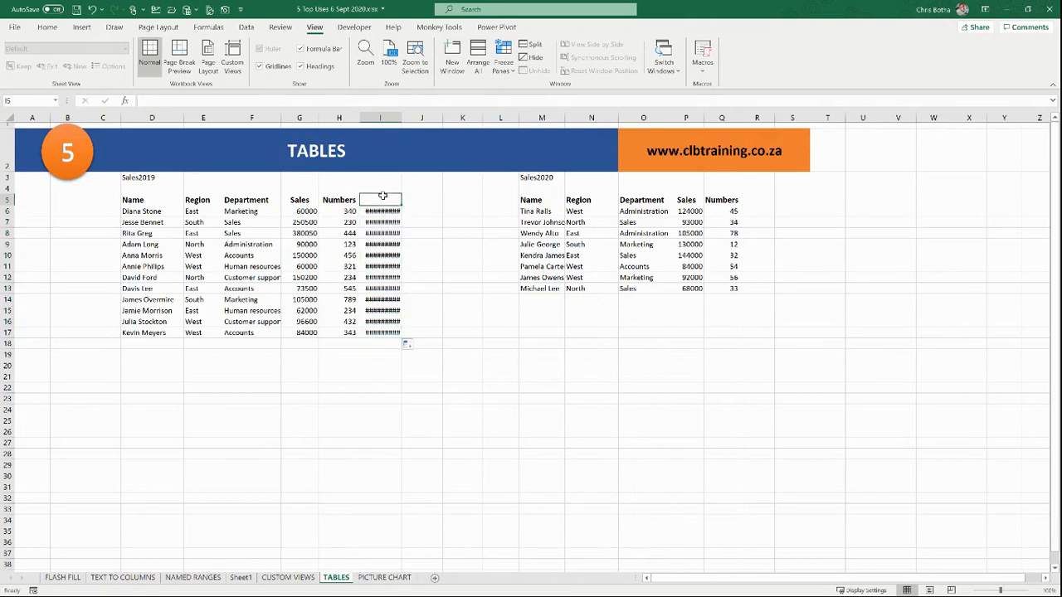
{"action": "left_click_drag", "start_coordinate": [429, 120], "coordinate": [430, 120]}
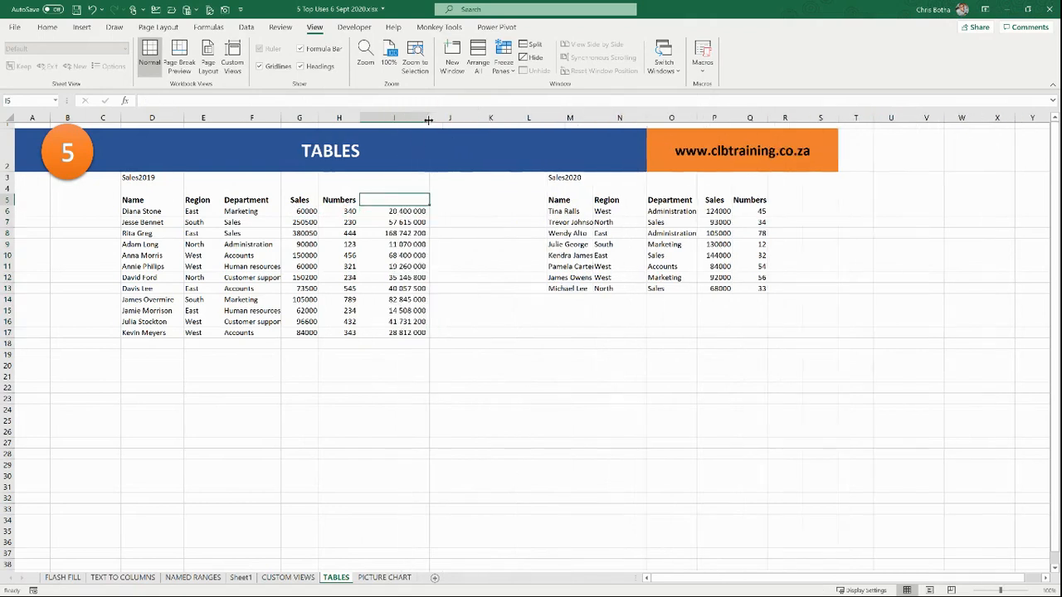
{"action": "left_click", "coordinate": [434, 210]}
{"action": "left_click", "coordinate": [440, 249]}
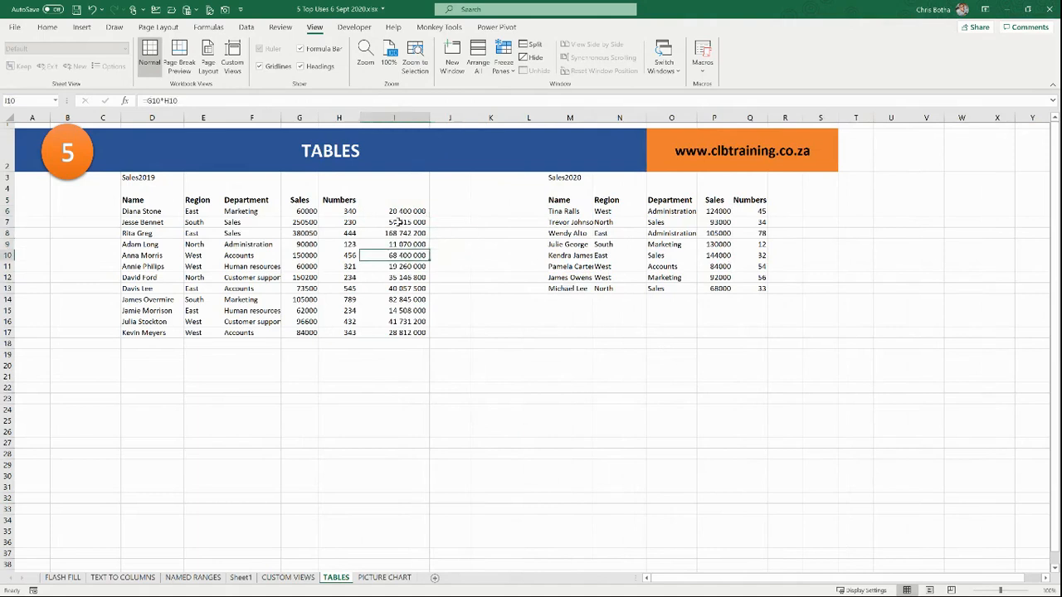
{"action": "left_click_drag", "start_coordinate": [396, 214], "coordinate": [401, 330]}
Step: Delete the trial products from I6:I17
{"action": "key", "text": "Delete"}
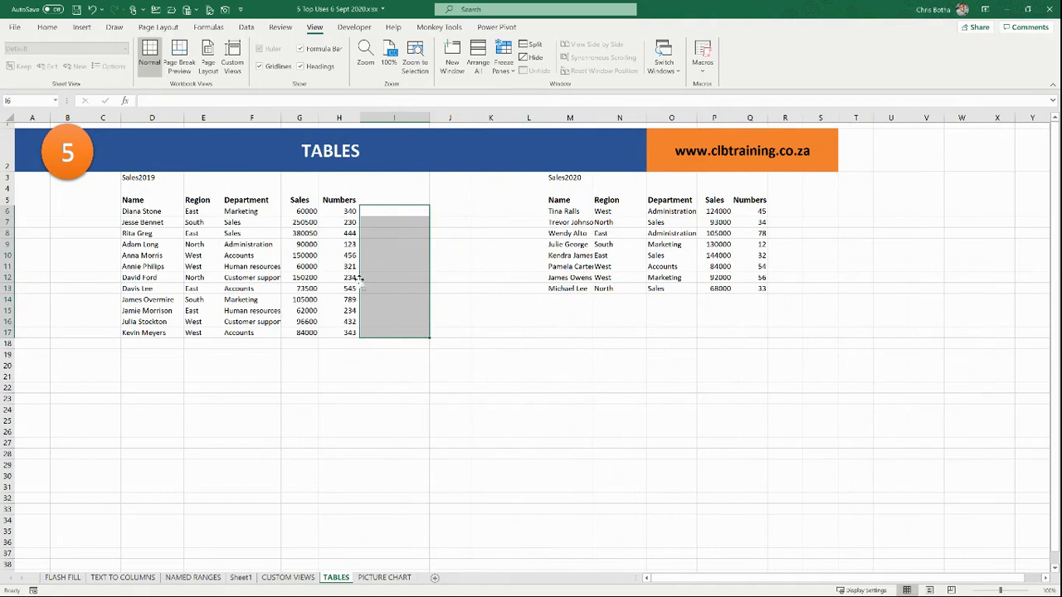
{"action": "left_click", "coordinate": [310, 244]}
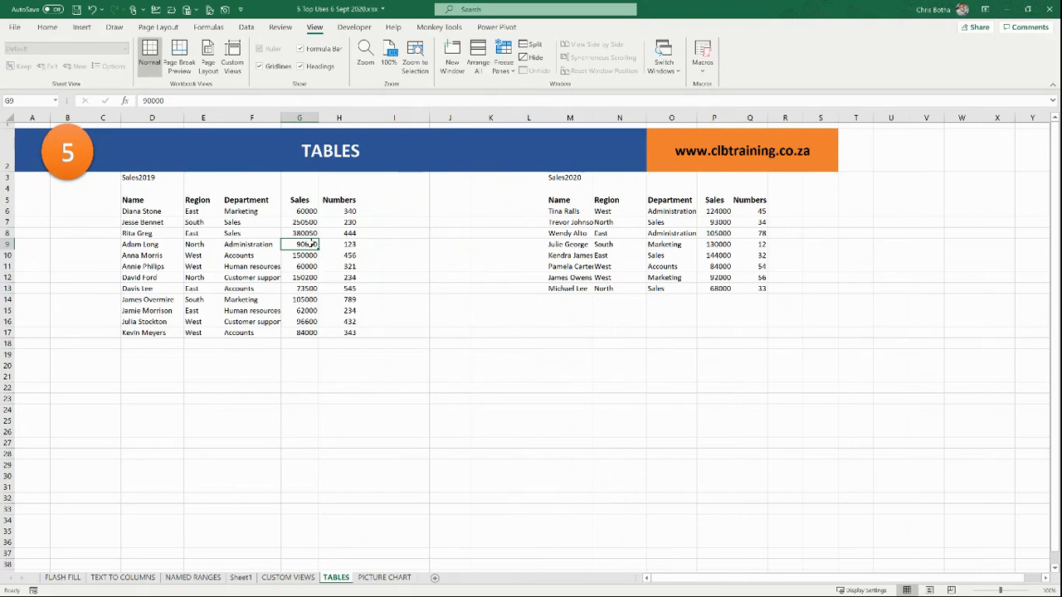
{"action": "left_click", "coordinate": [309, 343]}
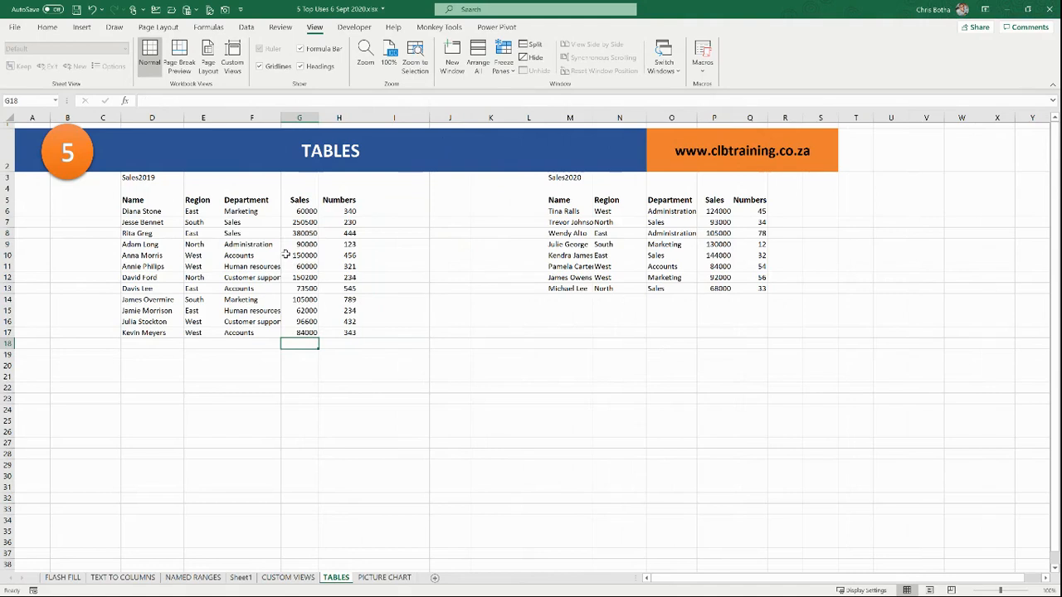
Step: Place the active cell inside the 2019 data, with the Insert ribbon showing
{"action": "left_click", "coordinate": [340, 200]}
{"action": "left_click", "coordinate": [305, 200]}
{"action": "left_click", "coordinate": [249, 201]}
{"action": "left_click", "coordinate": [211, 200]}
{"action": "left_click", "coordinate": [174, 200]}
{"action": "left_click", "coordinate": [241, 246]}
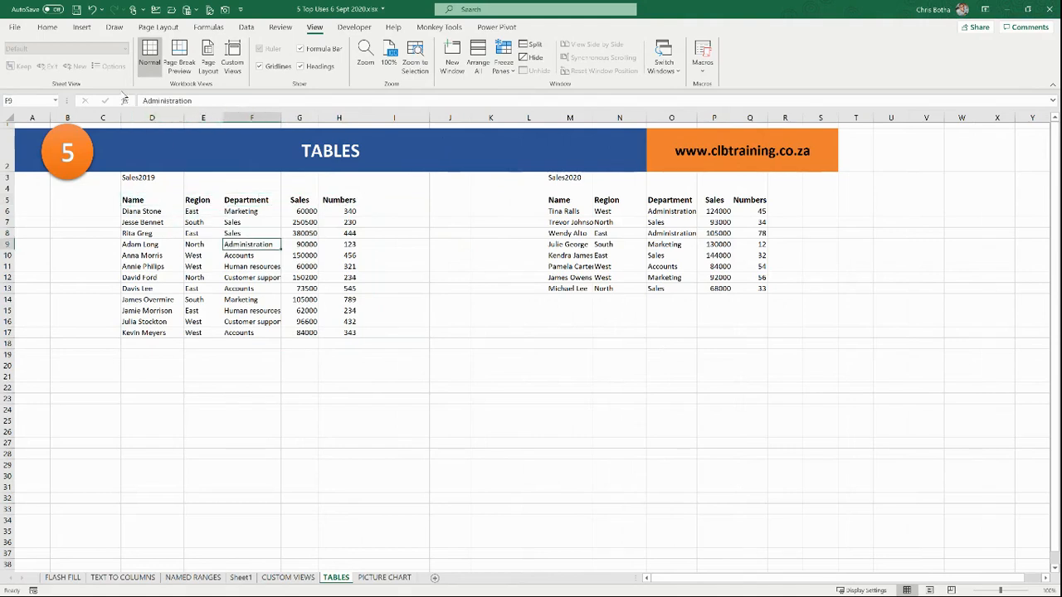
{"action": "left_click", "coordinate": [81, 28]}
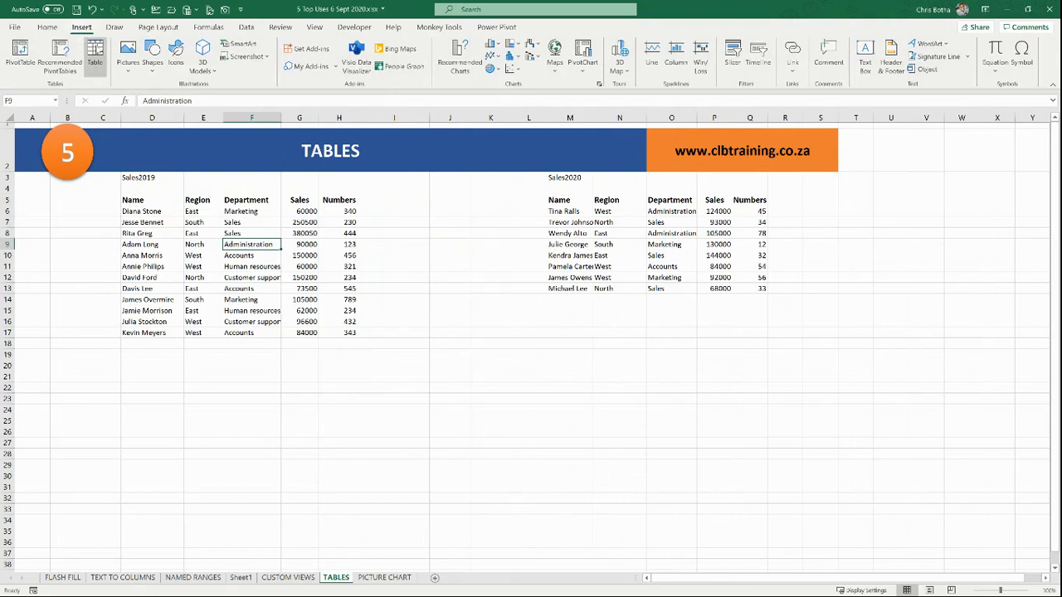
Step: Convert the 2019 data in D5:H17 into an Excel table with headers
{"action": "left_click", "coordinate": [97, 53]}
{"action": "left_click_drag", "start_coordinate": [668, 223], "coordinate": [479, 207]}
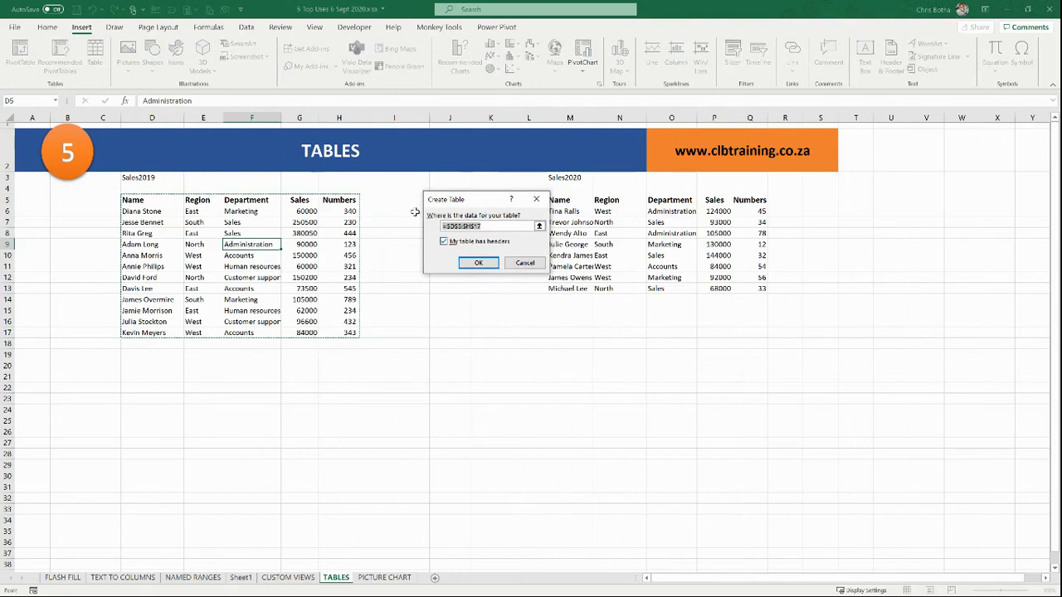
{"action": "left_click", "coordinate": [478, 264]}
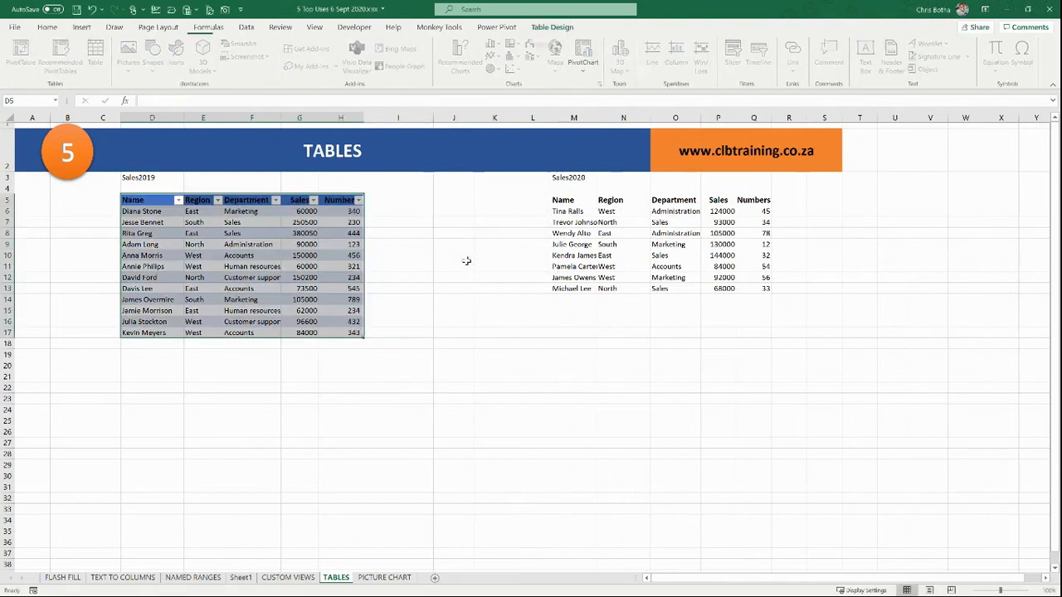
{"action": "left_click", "coordinate": [347, 267]}
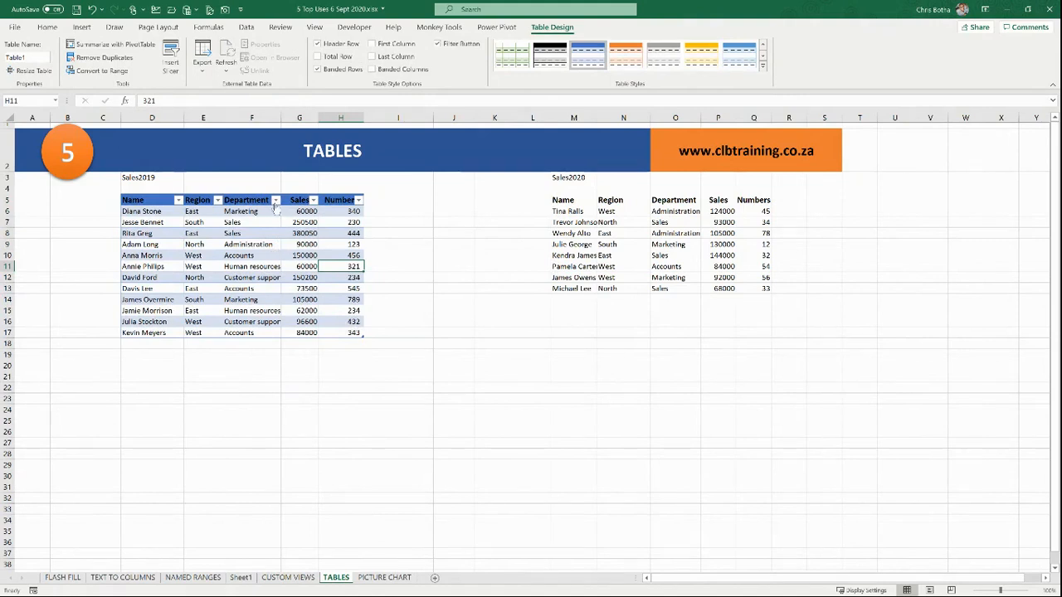
{"action": "left_click", "coordinate": [326, 255]}
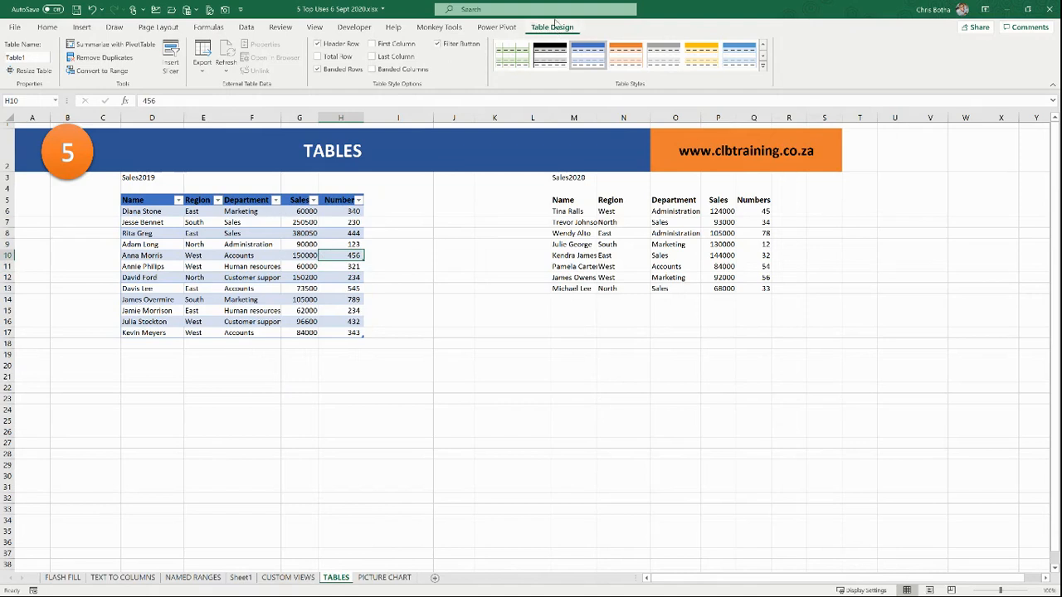
{"action": "left_click", "coordinate": [399, 255]}
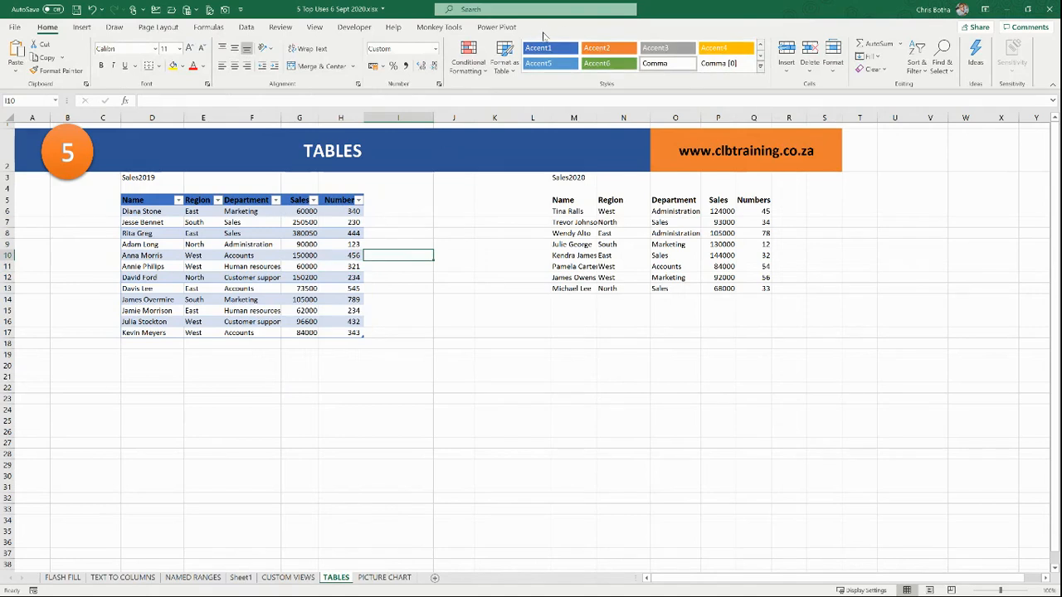
{"action": "left_click", "coordinate": [338, 235]}
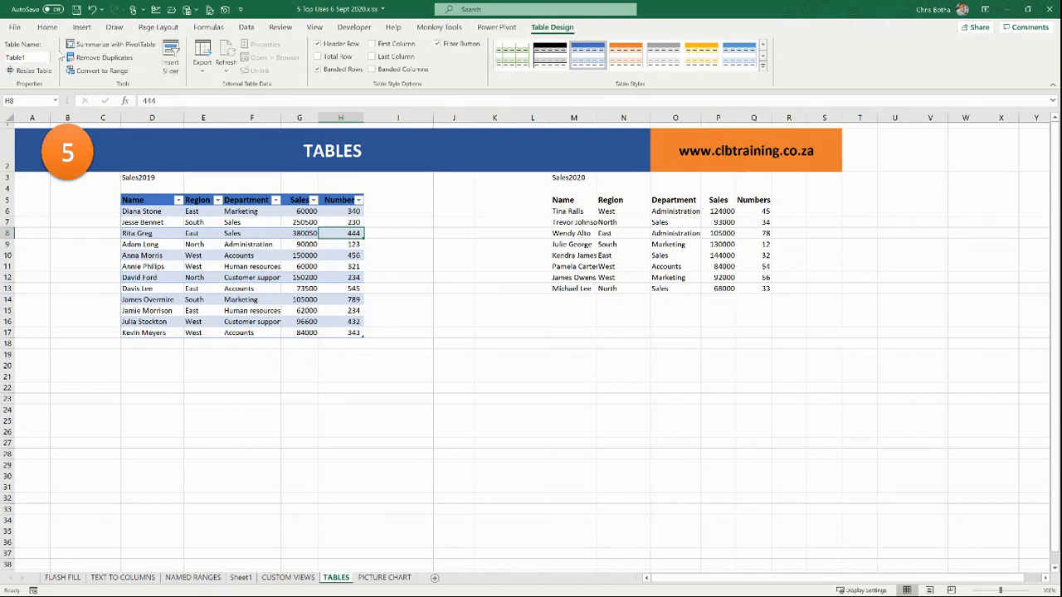
Step: Rename the new table from Table1 to Sales2019
{"action": "left_click", "coordinate": [30, 58]}
{"action": "type", "text": "Sales2019"}
{"action": "key", "text": "Return"}
{"action": "left_click", "coordinate": [214, 265]}
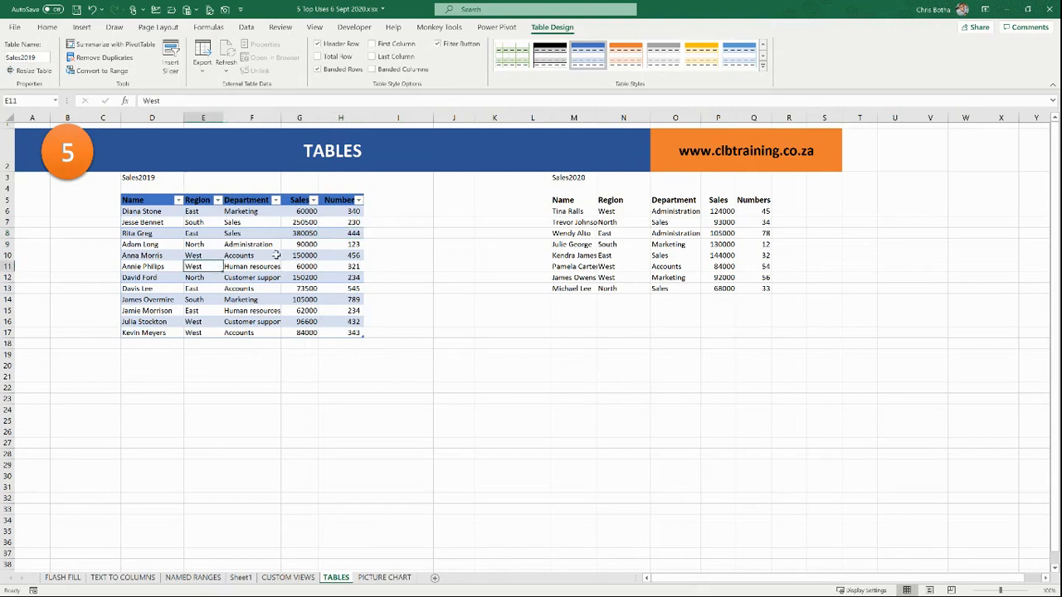
{"action": "left_click", "coordinate": [621, 233]}
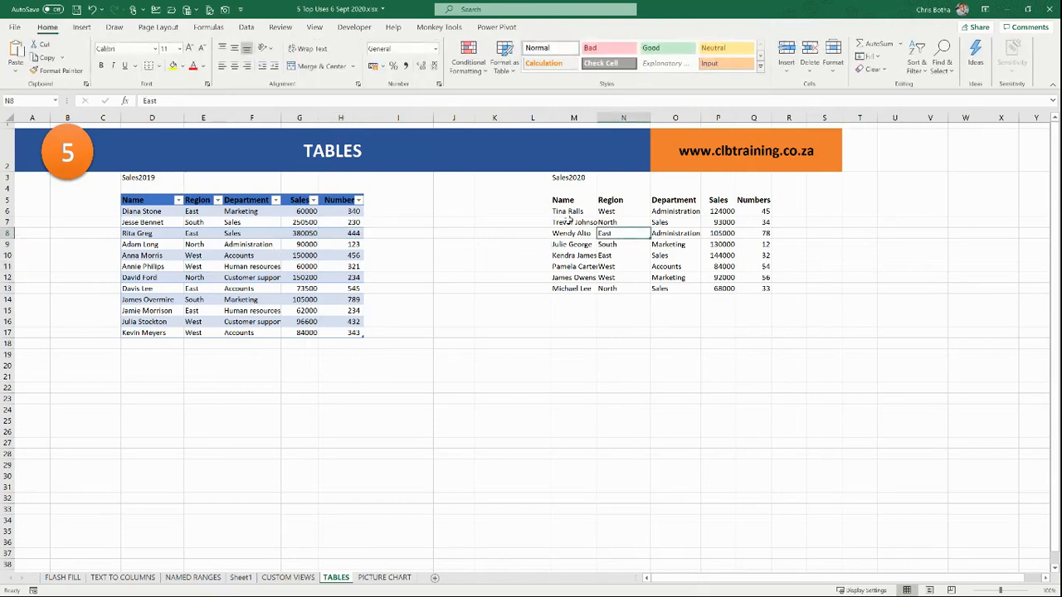
Step: Convert the 2020 data in M5:Q13 into an Excel table
{"action": "left_click", "coordinate": [81, 28]}
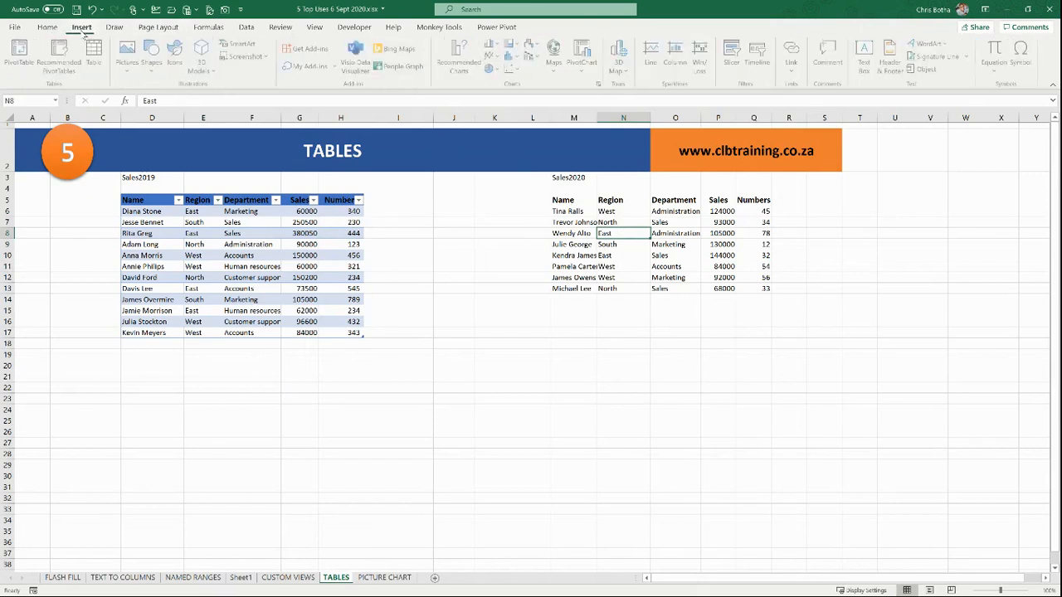
{"action": "left_click", "coordinate": [94, 59]}
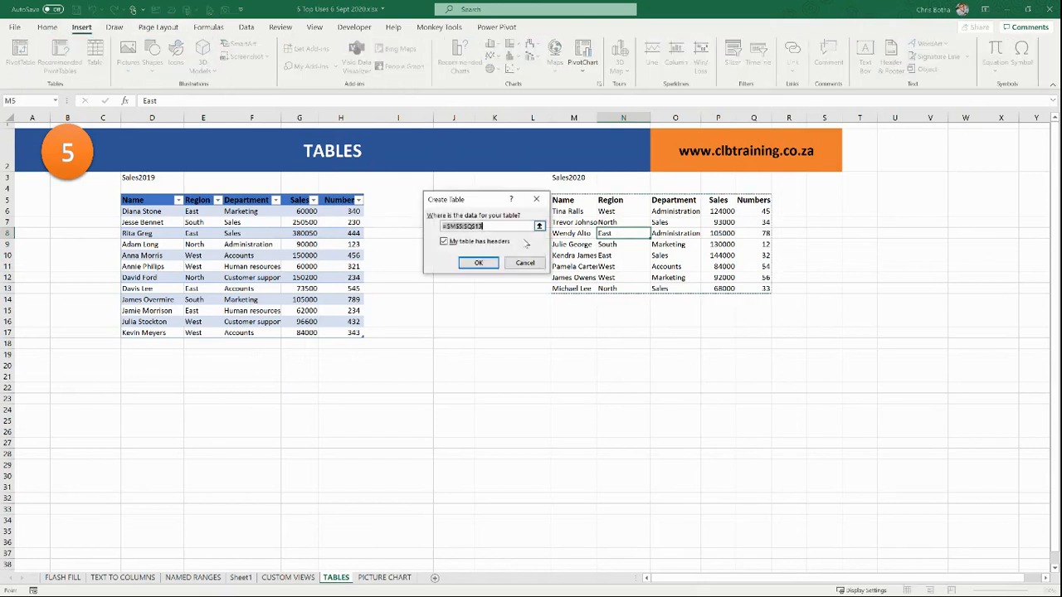
{"action": "left_click", "coordinate": [477, 261]}
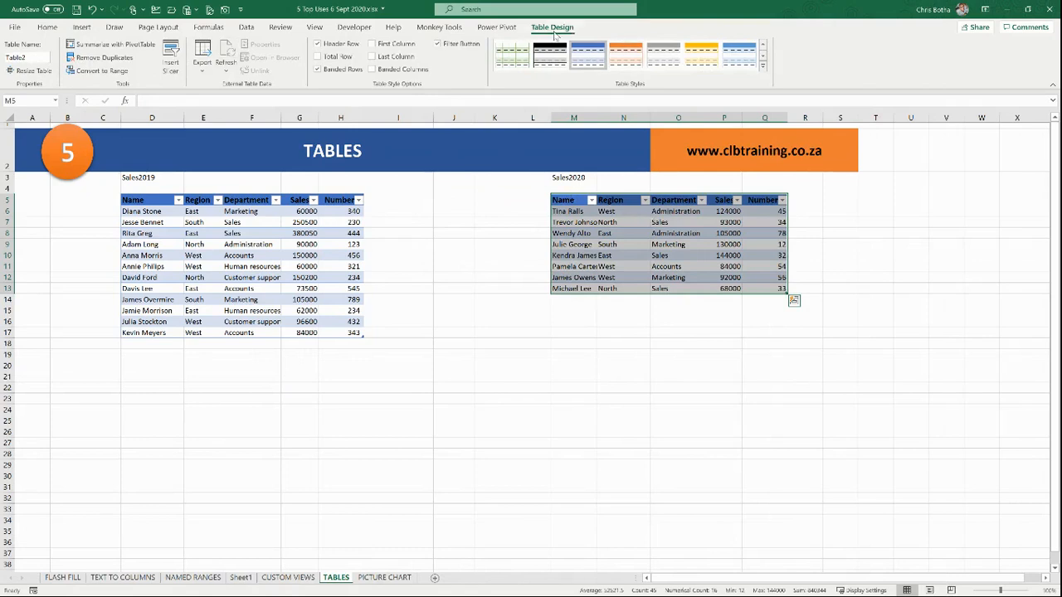
Step: Name the 2020 table Sales_2020 after Sales2020 is rejected as a duplicate
{"action": "left_click", "coordinate": [29, 56]}
{"action": "type", "text": "Sales2020"}
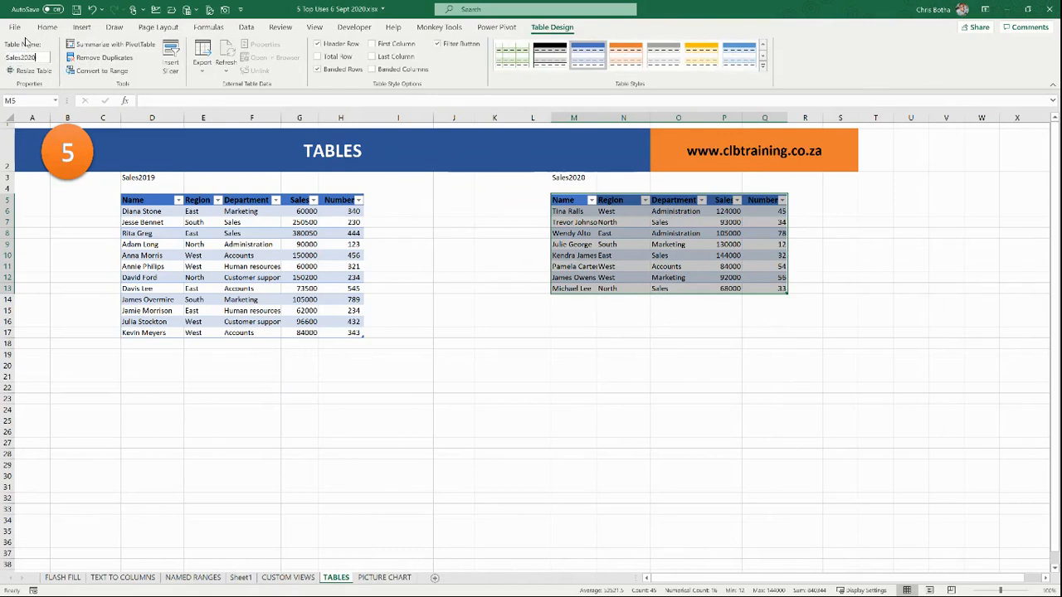
{"action": "key", "text": "Return"}
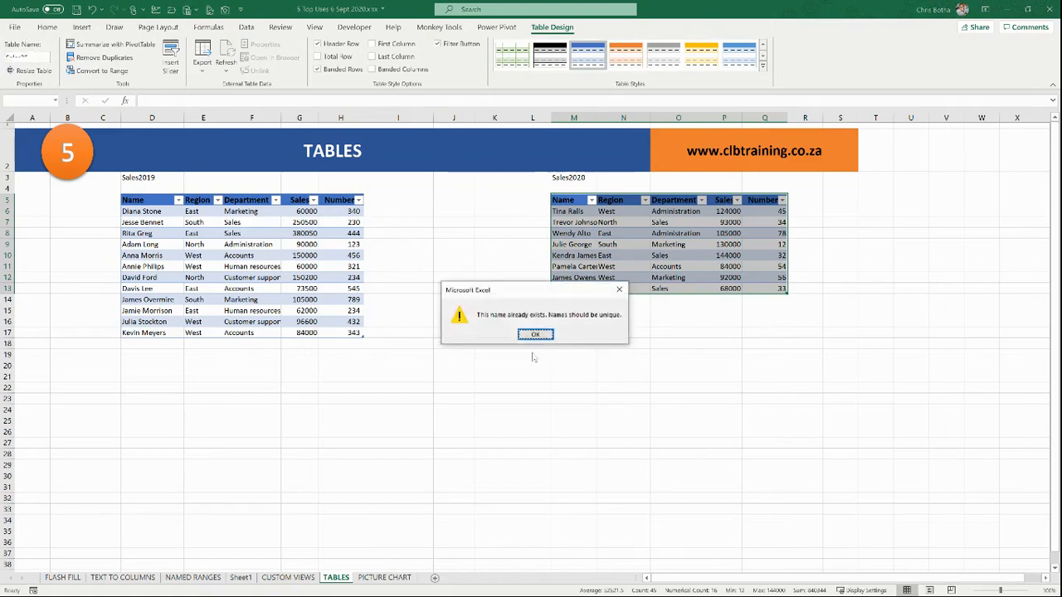
{"action": "left_click", "coordinate": [540, 335]}
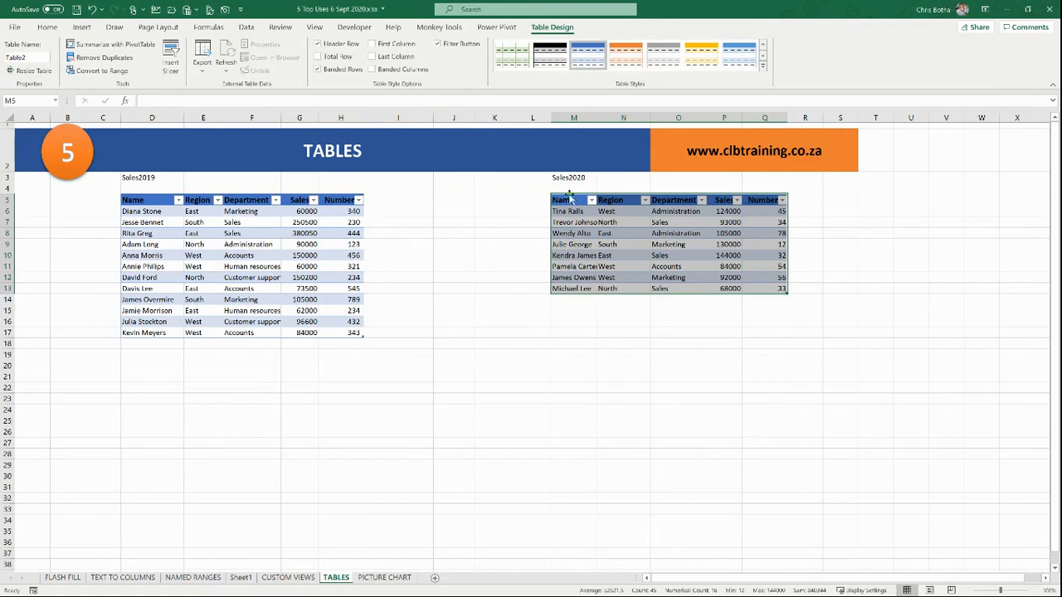
{"action": "left_click", "coordinate": [31, 57]}
{"action": "type", "text": "Sales_2020"}
{"action": "key", "text": "Return"}
{"action": "left_click", "coordinate": [514, 276]}
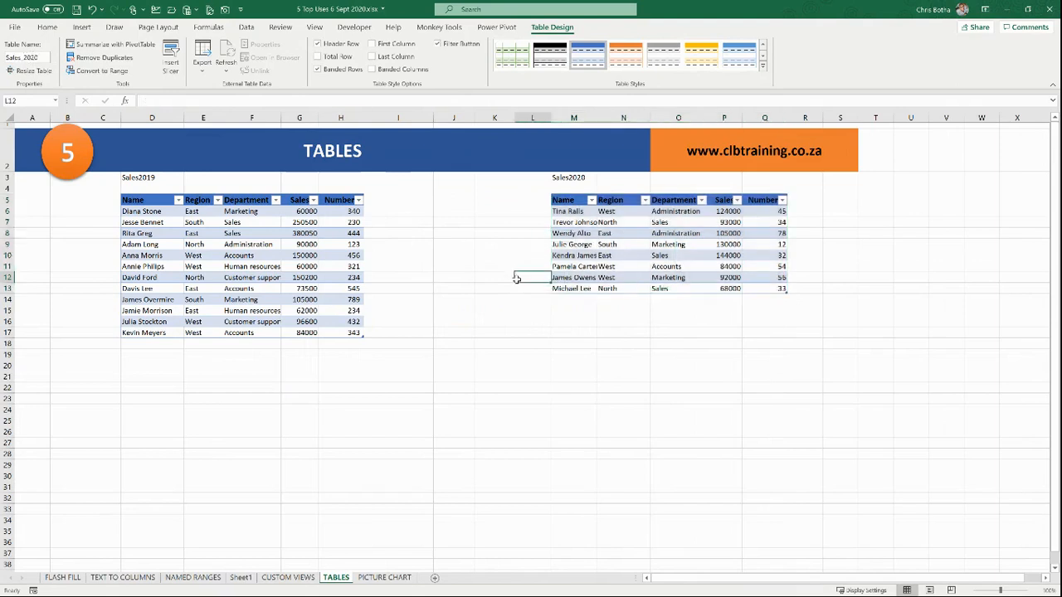
Step: Add a Total header in I5, extending the Sales2019 table
{"action": "left_click", "coordinate": [328, 256]}
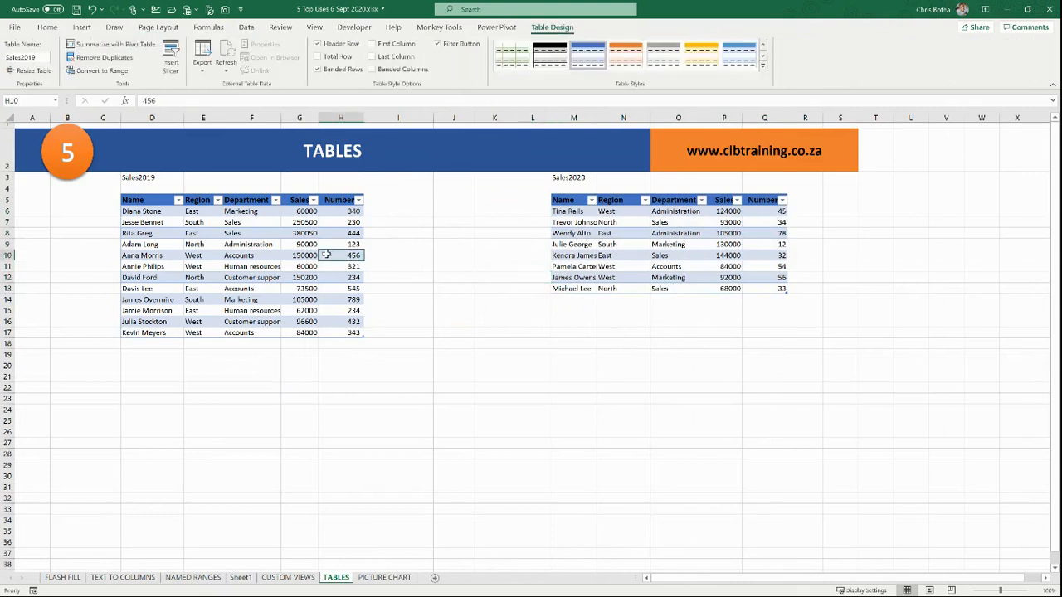
{"action": "left_click", "coordinate": [380, 201]}
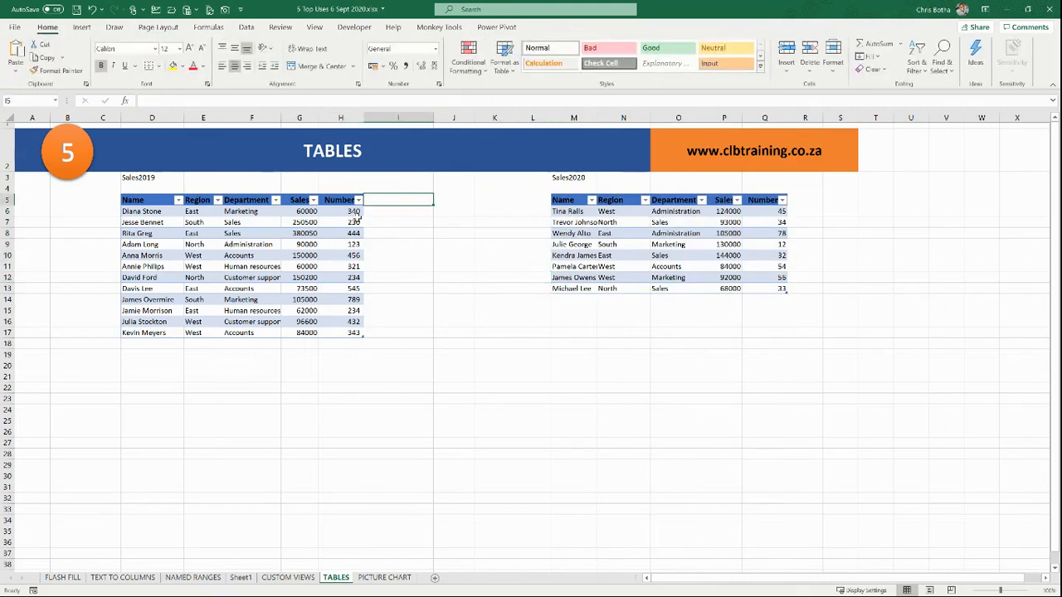
{"action": "type", "text": "Total"}
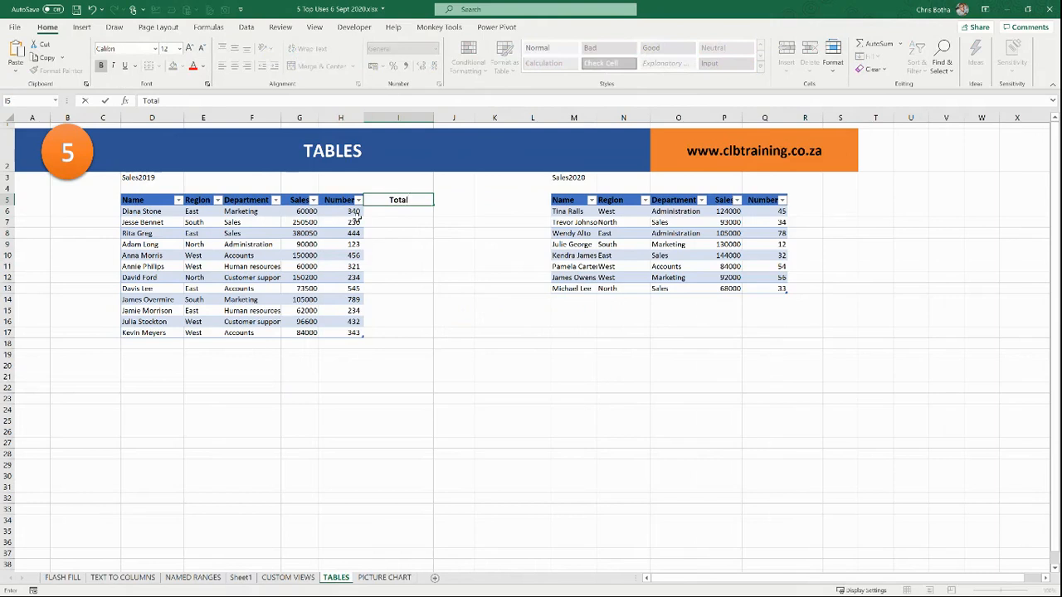
{"action": "key", "text": "Return"}
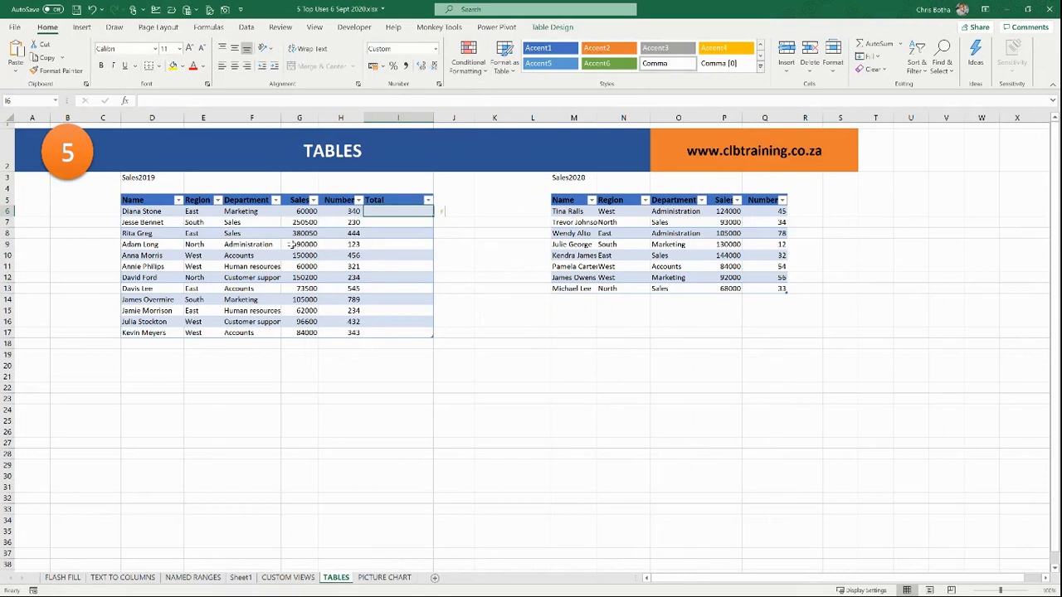
{"action": "double_click", "coordinate": [393, 212]}
{"action": "type", "text": "="}
{"action": "left_click", "coordinate": [307, 211]}
{"action": "type", "text": "*"}
{"action": "left_click", "coordinate": [337, 212]}
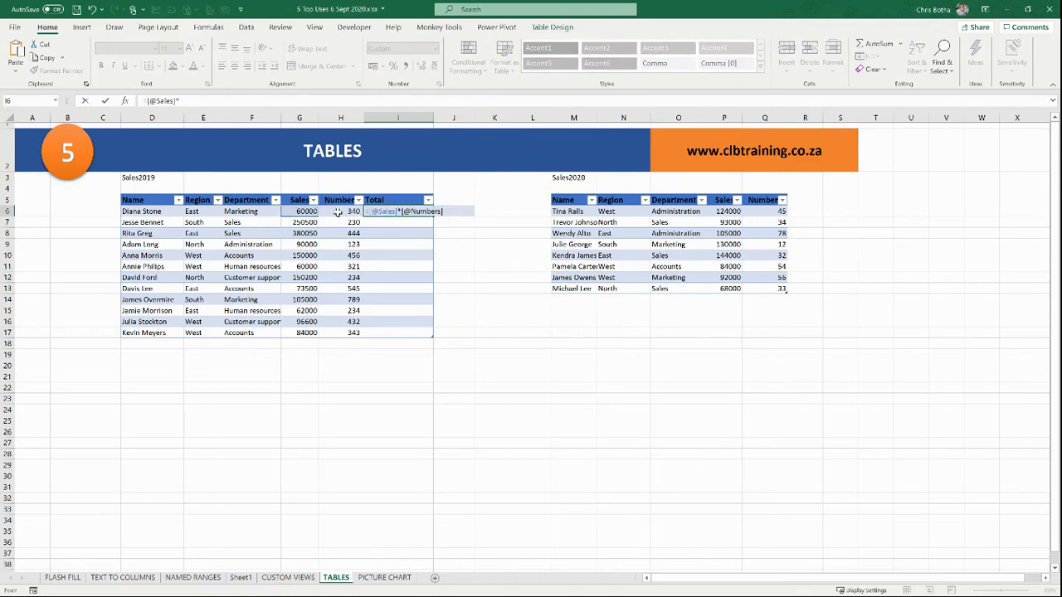
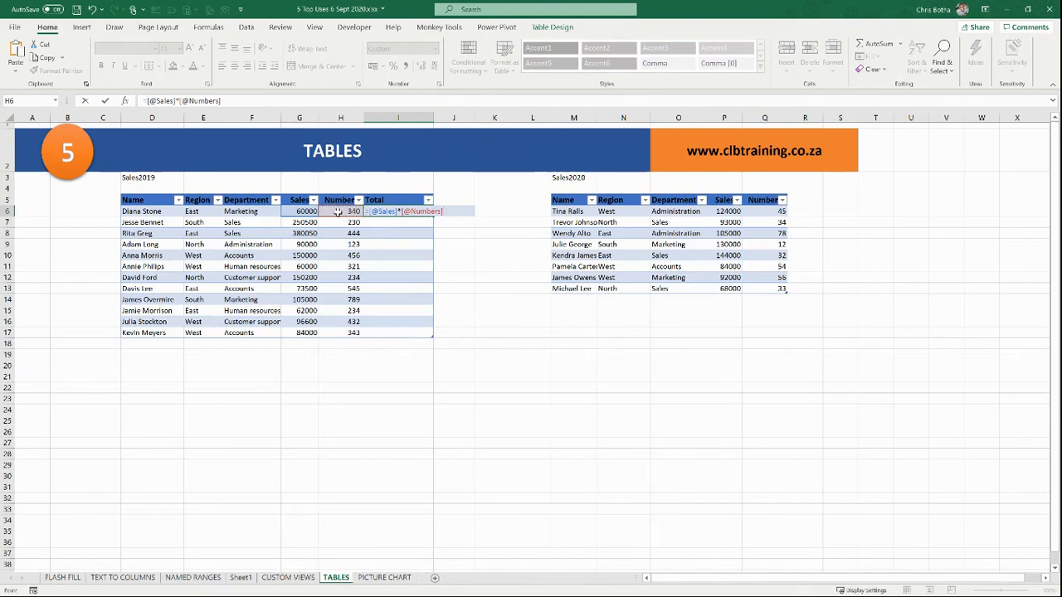
{"action": "key", "text": "Return"}
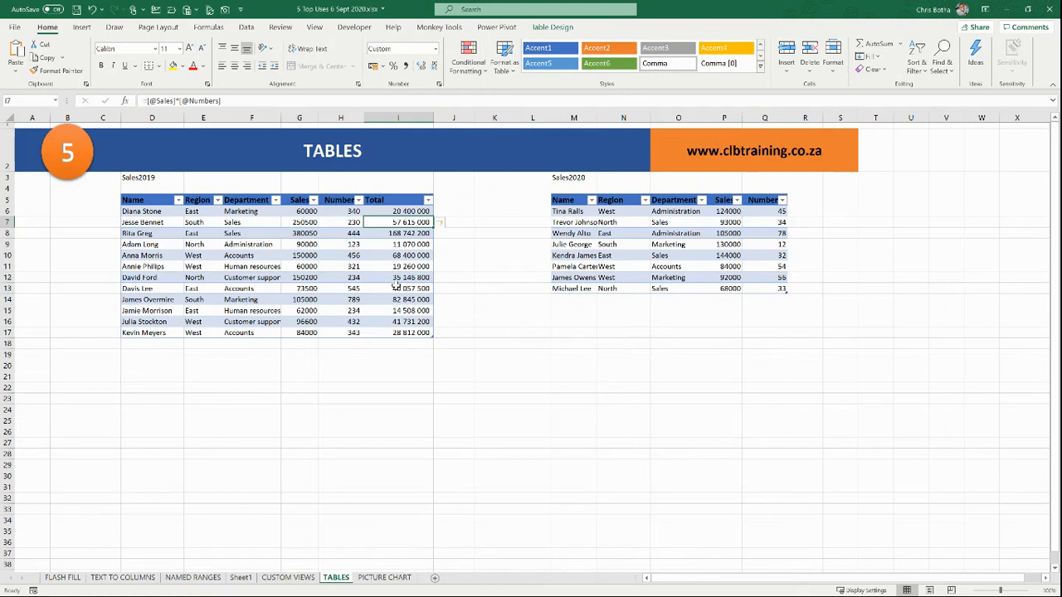
{"action": "left_click", "coordinate": [448, 199]}
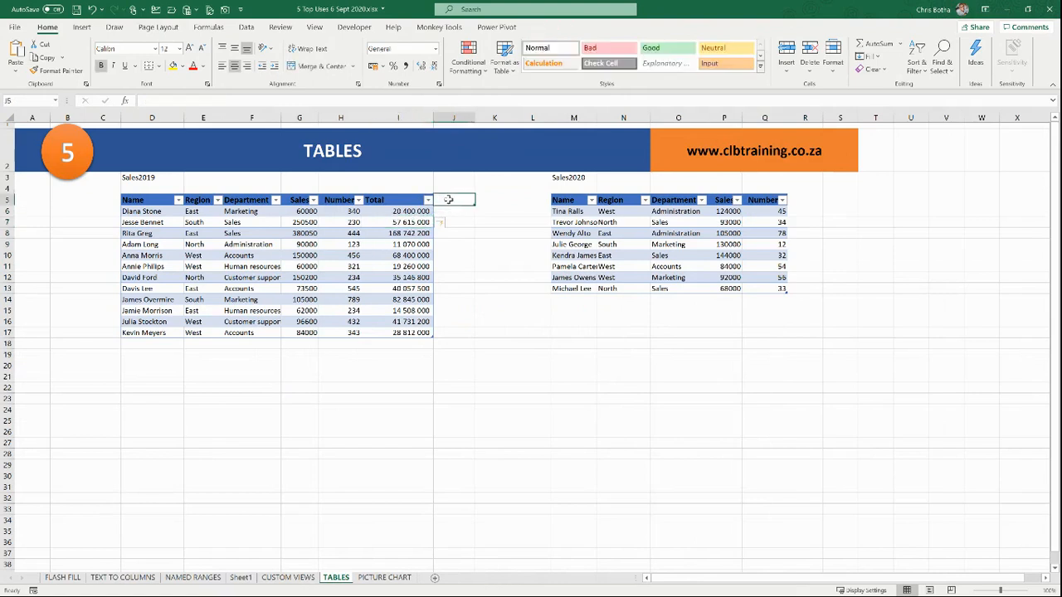
{"action": "type", "text": "average"}
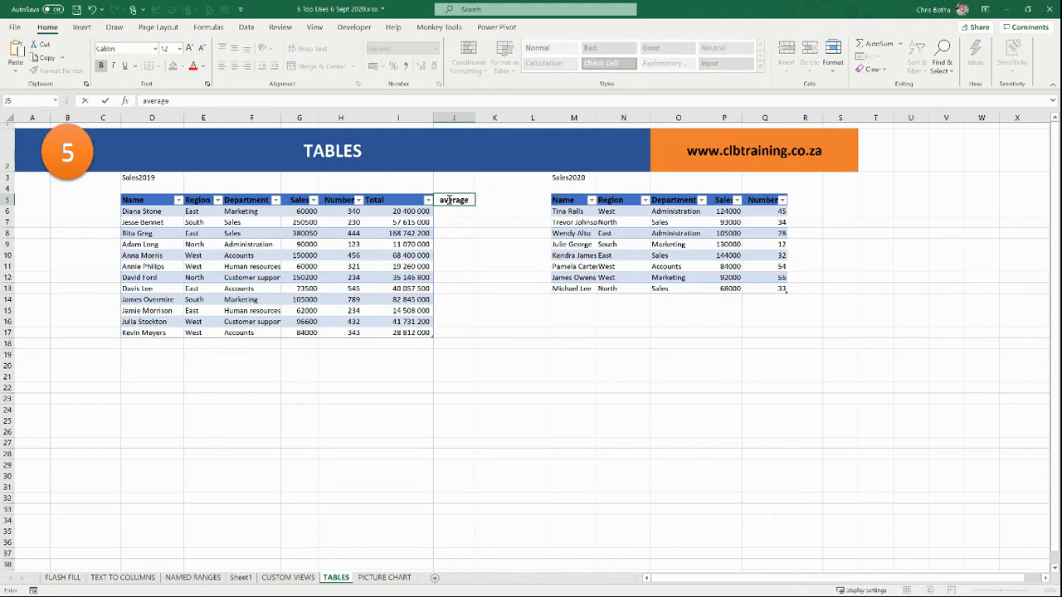
{"action": "key", "text": "Return"}
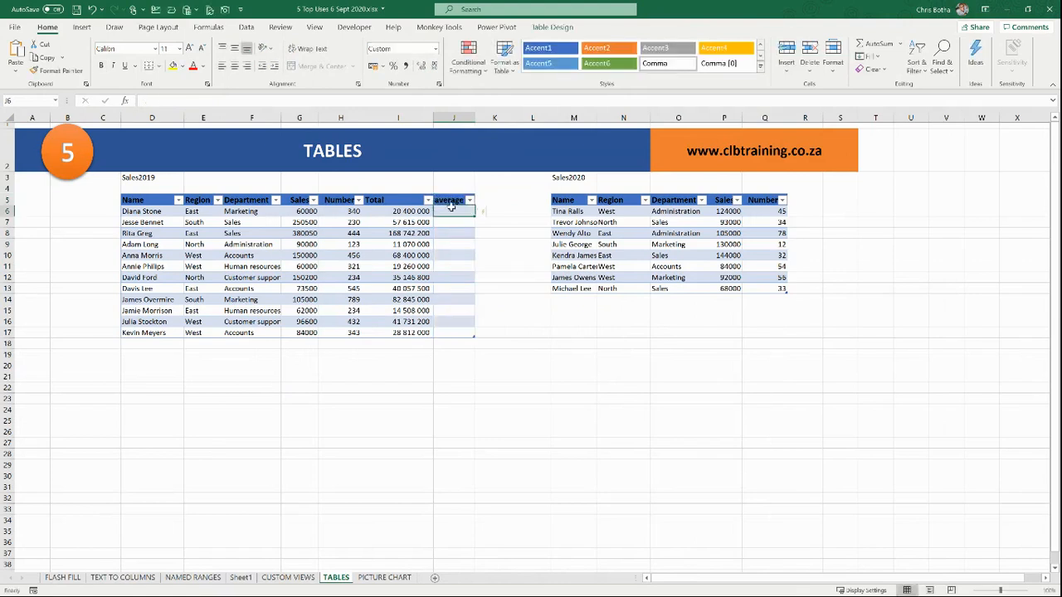
{"action": "type", "text": "="}
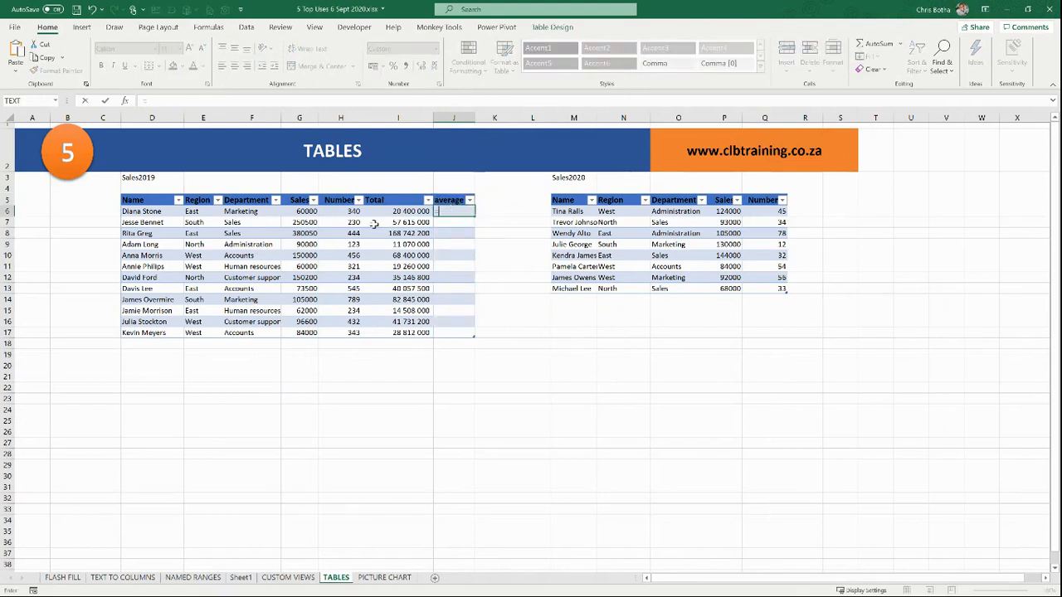
{"action": "left_click", "coordinate": [292, 213]}
{"action": "type", "text": "/"}
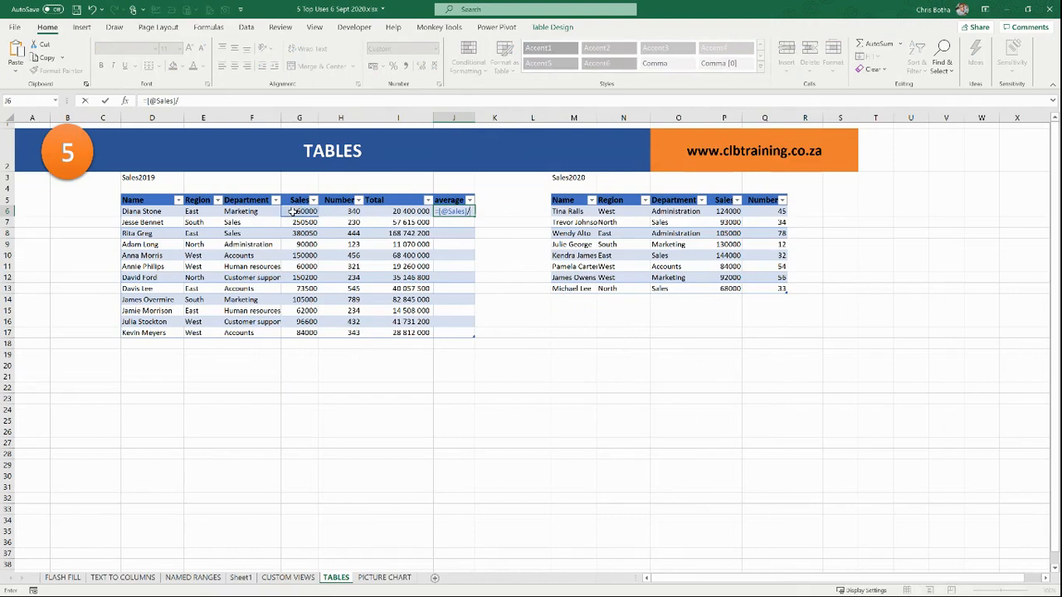
{"action": "left_click", "coordinate": [349, 213]}
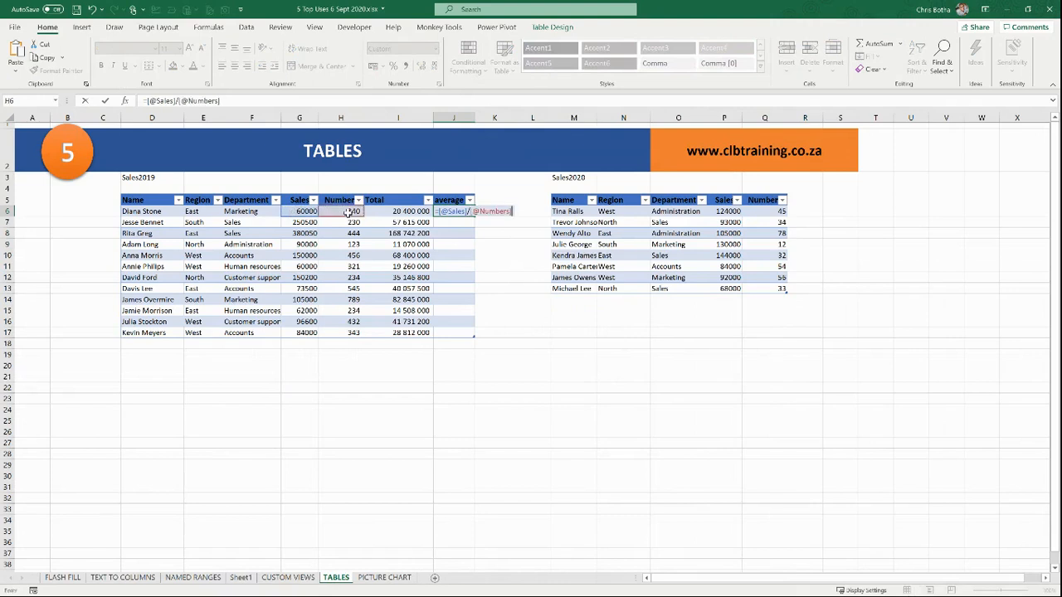
{"action": "key", "text": "Return"}
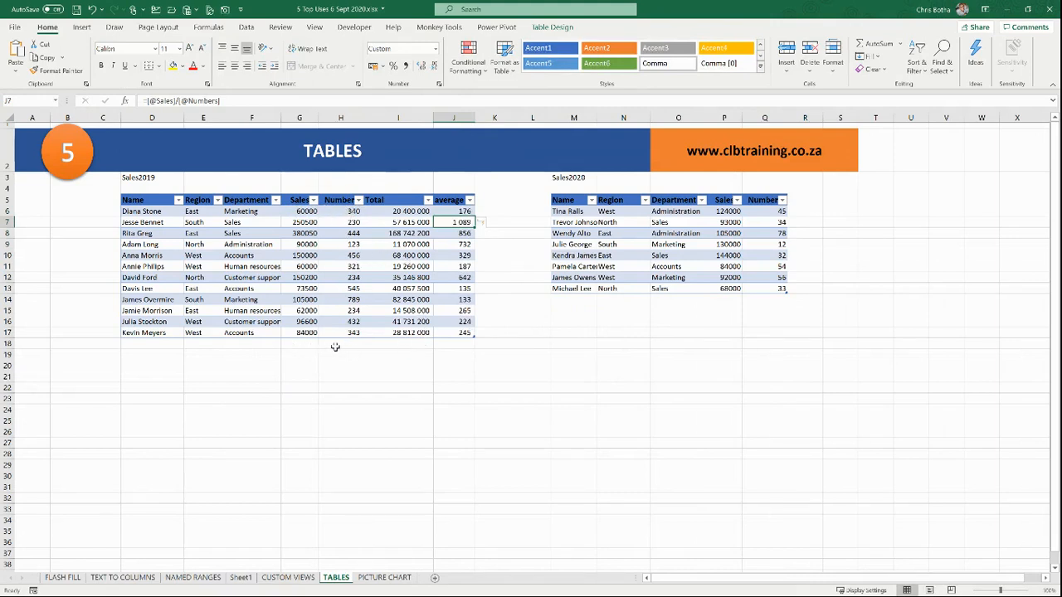
{"action": "left_click", "coordinate": [344, 244]}
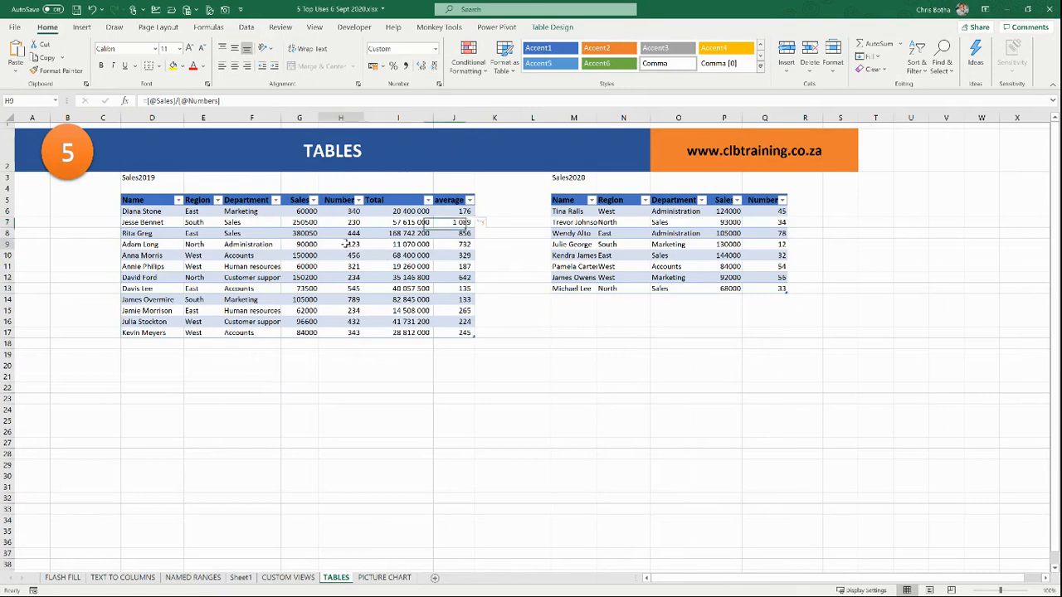
Step: Turn on the table's Total row and set the Total column's total to Count (12)
{"action": "left_click", "coordinate": [552, 27]}
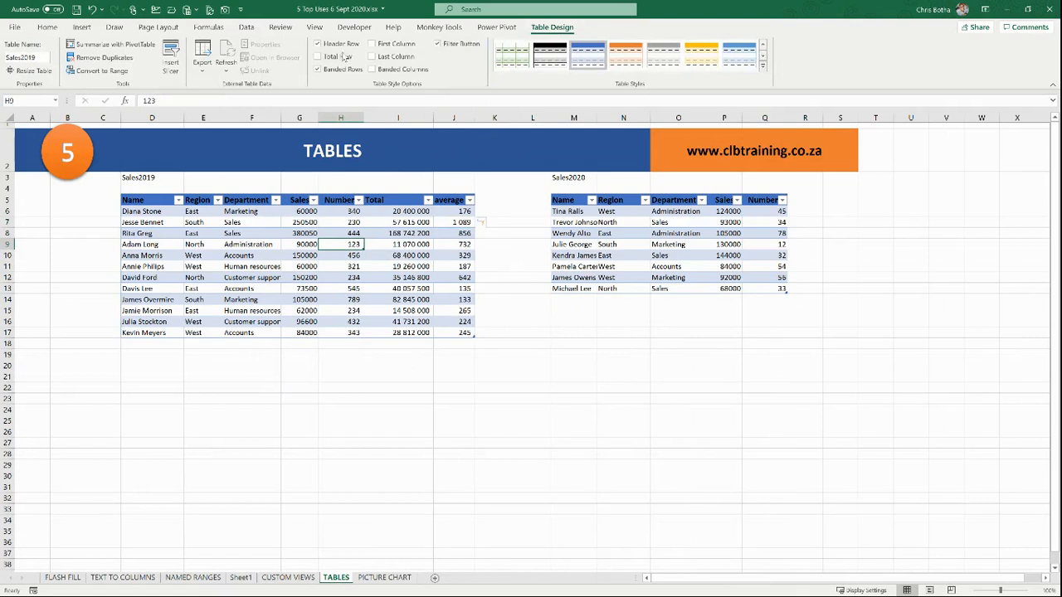
{"action": "left_click", "coordinate": [320, 56]}
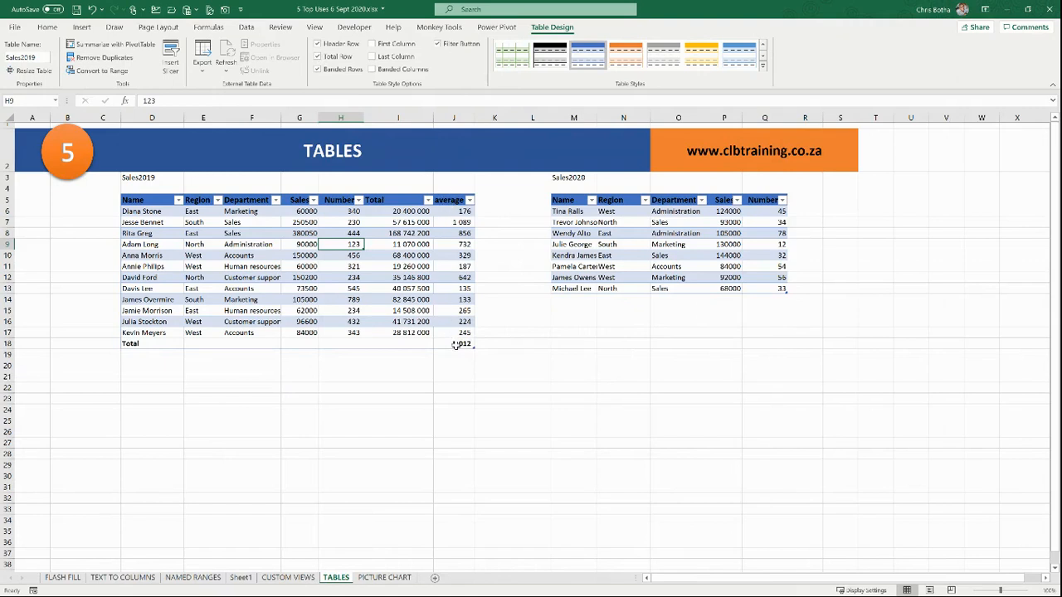
{"action": "left_click", "coordinate": [413, 343]}
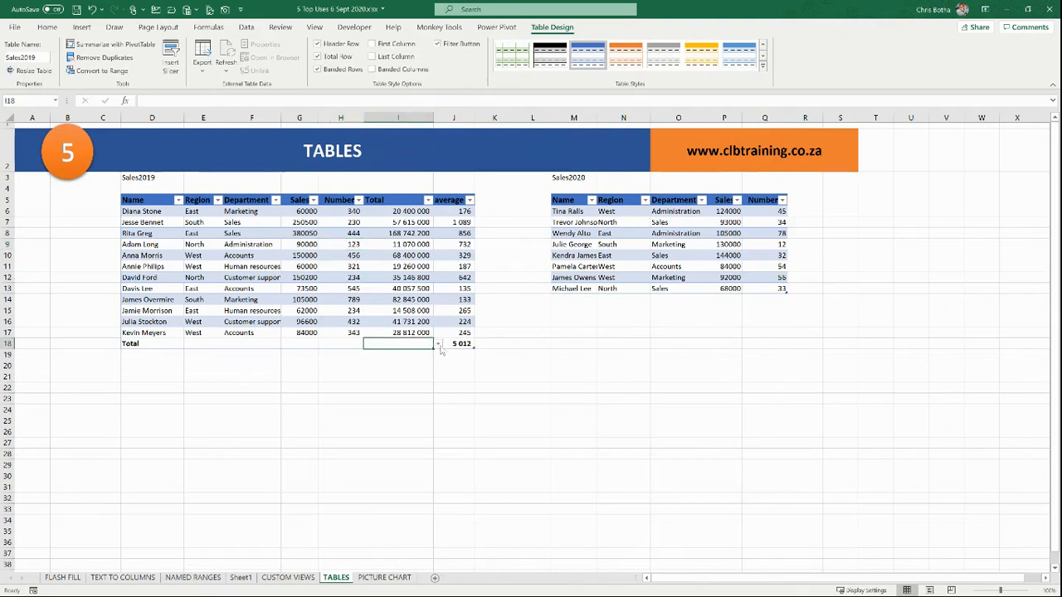
{"action": "left_click", "coordinate": [438, 344]}
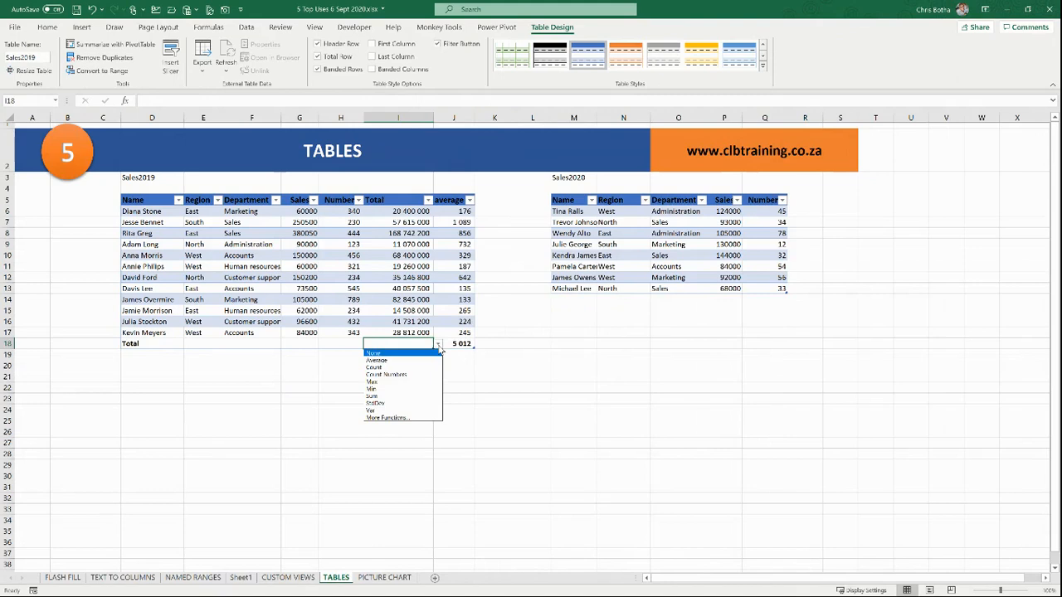
{"action": "left_click", "coordinate": [397, 367]}
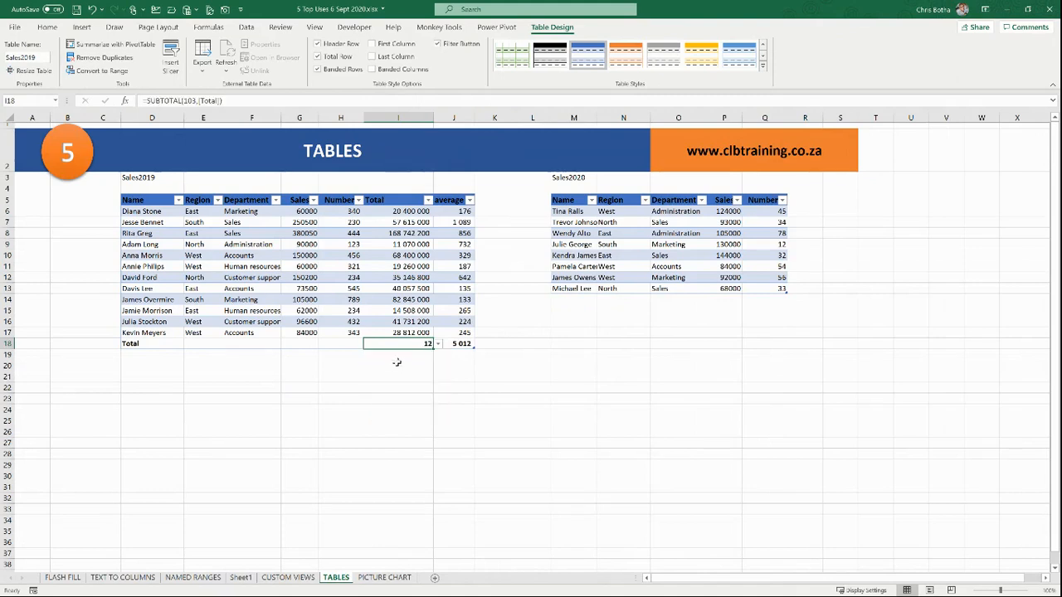
Step: Set the Numbers total to Max, showing 789
{"action": "left_click", "coordinate": [355, 344]}
{"action": "left_click", "coordinate": [368, 344]}
{"action": "left_click", "coordinate": [357, 343]}
{"action": "left_click", "coordinate": [365, 344]}
{"action": "left_click", "coordinate": [297, 343]}
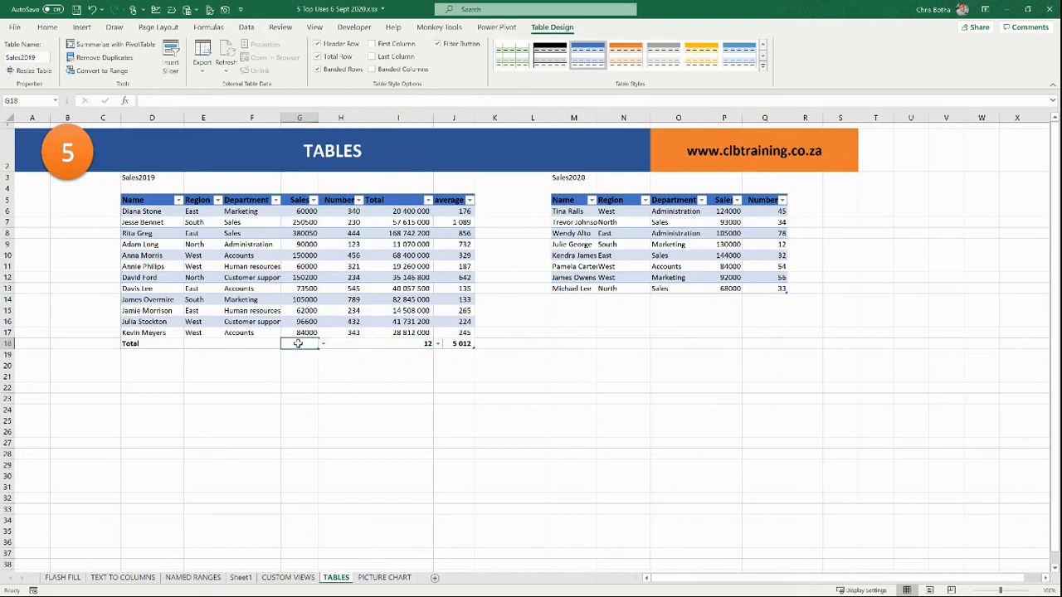
{"action": "left_click", "coordinate": [351, 346]}
{"action": "left_click", "coordinate": [396, 332]}
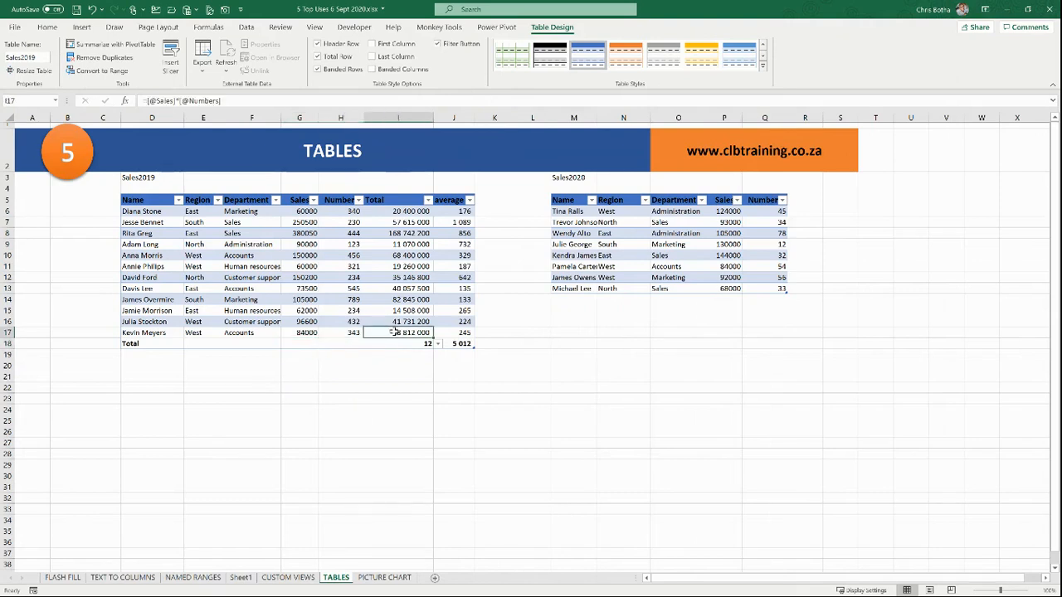
{"action": "left_click", "coordinate": [355, 344]}
{"action": "left_click", "coordinate": [369, 344]}
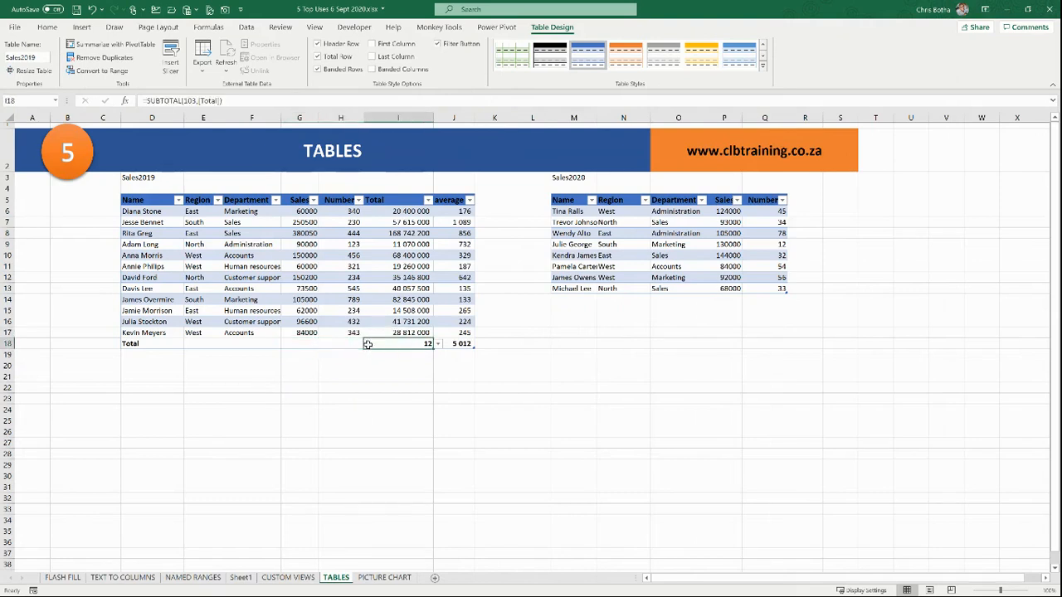
{"action": "left_click", "coordinate": [531, 322]}
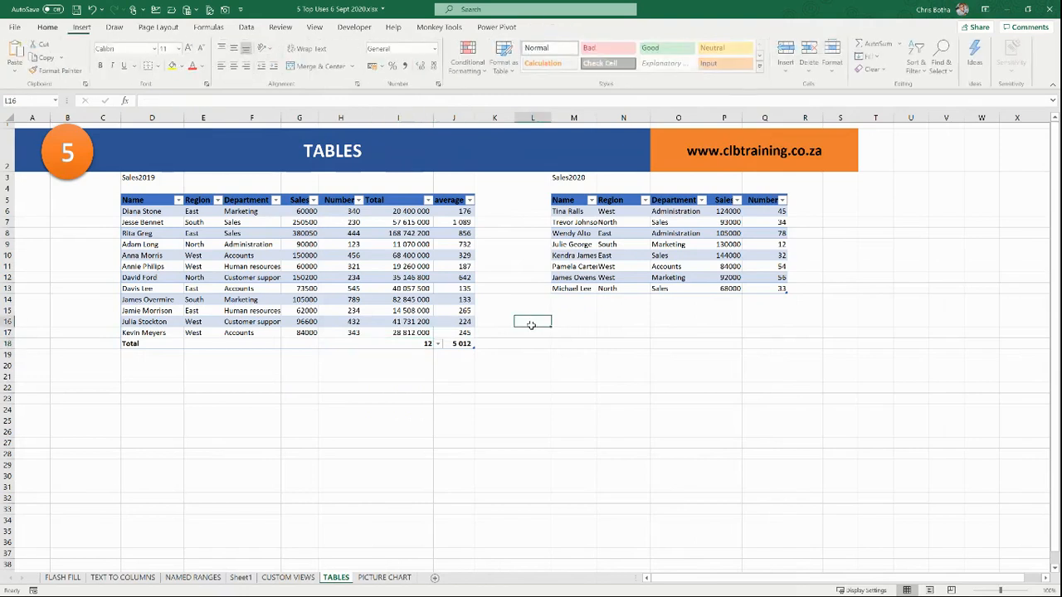
{"action": "left_click", "coordinate": [329, 344]}
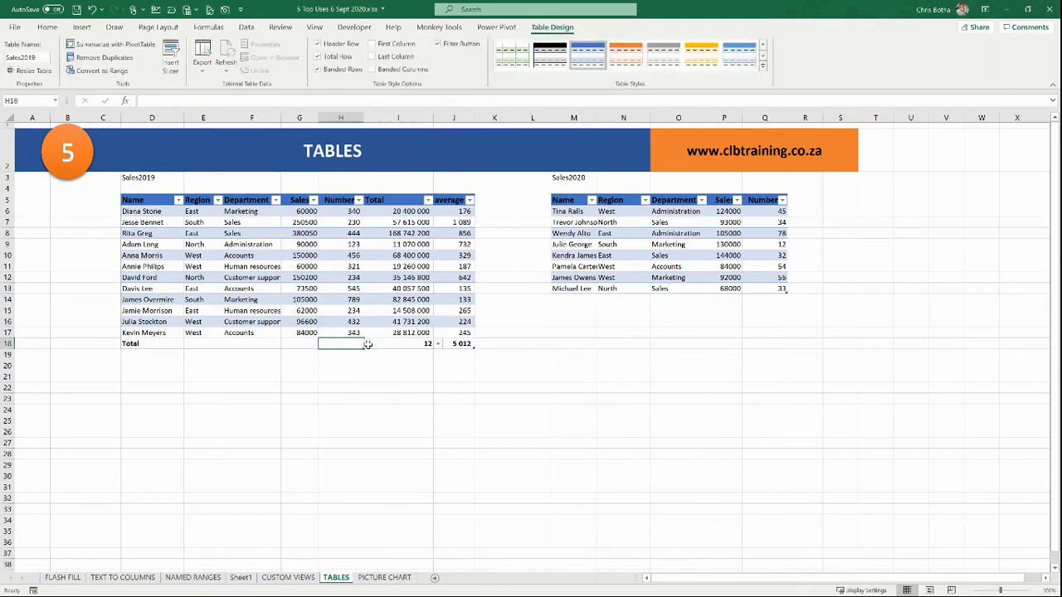
{"action": "left_click", "coordinate": [367, 344]}
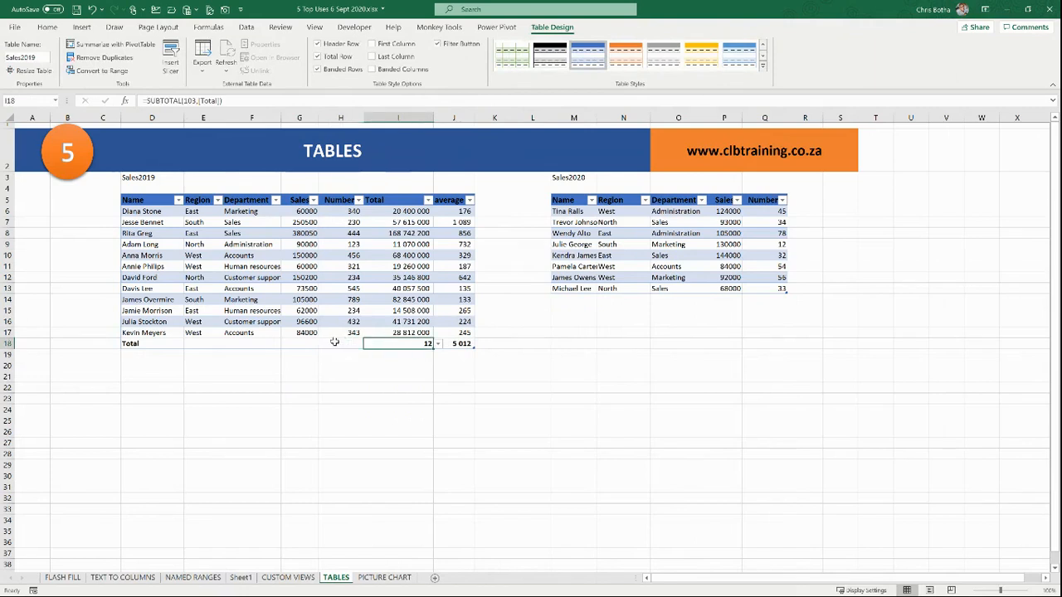
{"action": "left_click", "coordinate": [335, 343]}
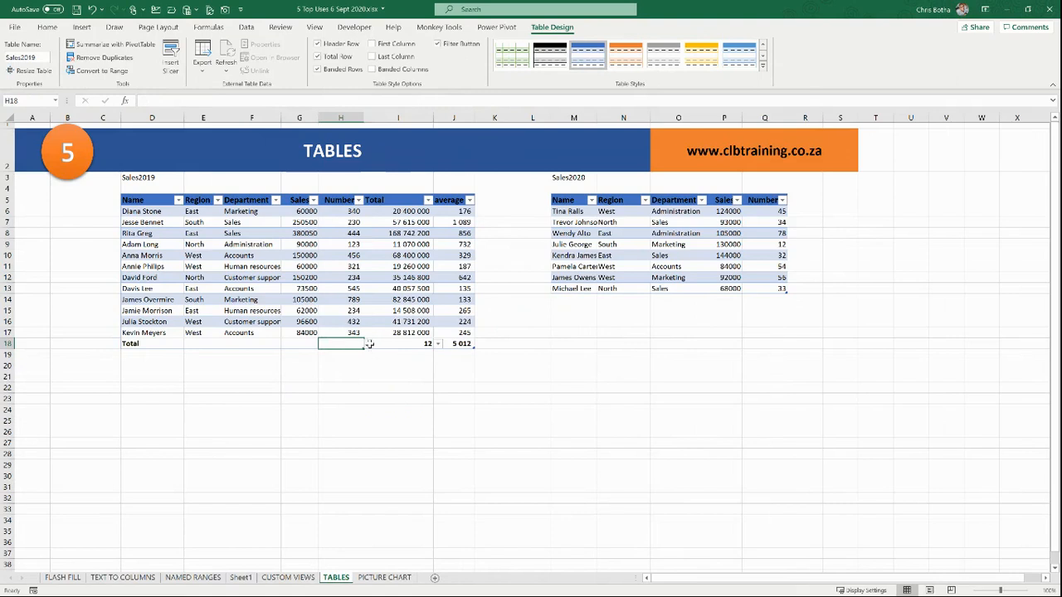
{"action": "left_click", "coordinate": [368, 345]}
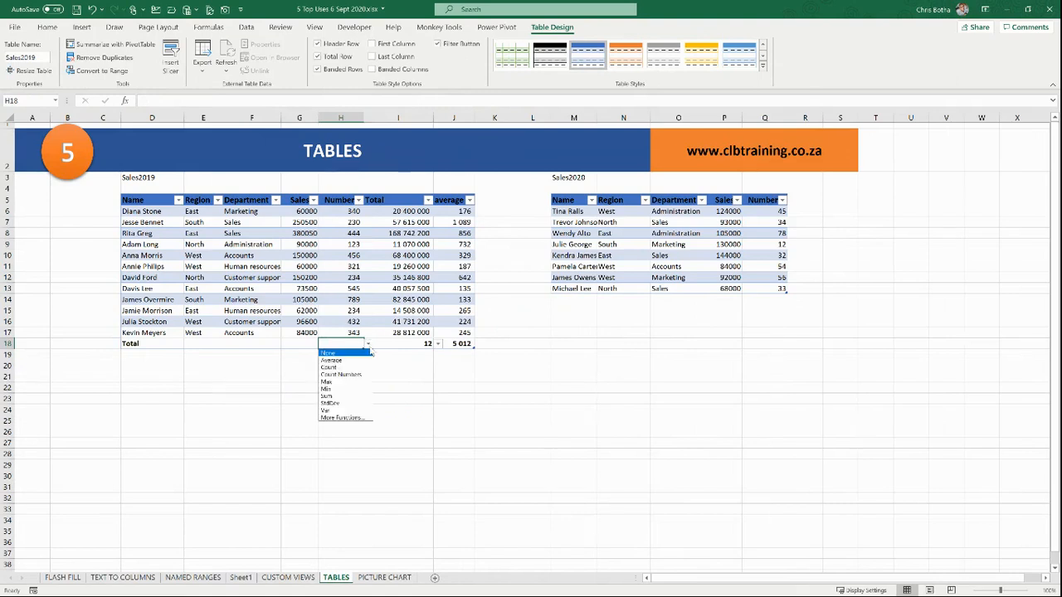
{"action": "left_click", "coordinate": [336, 381]}
Step: Set the Sales total to Average, showing 130154
{"action": "left_click", "coordinate": [299, 345]}
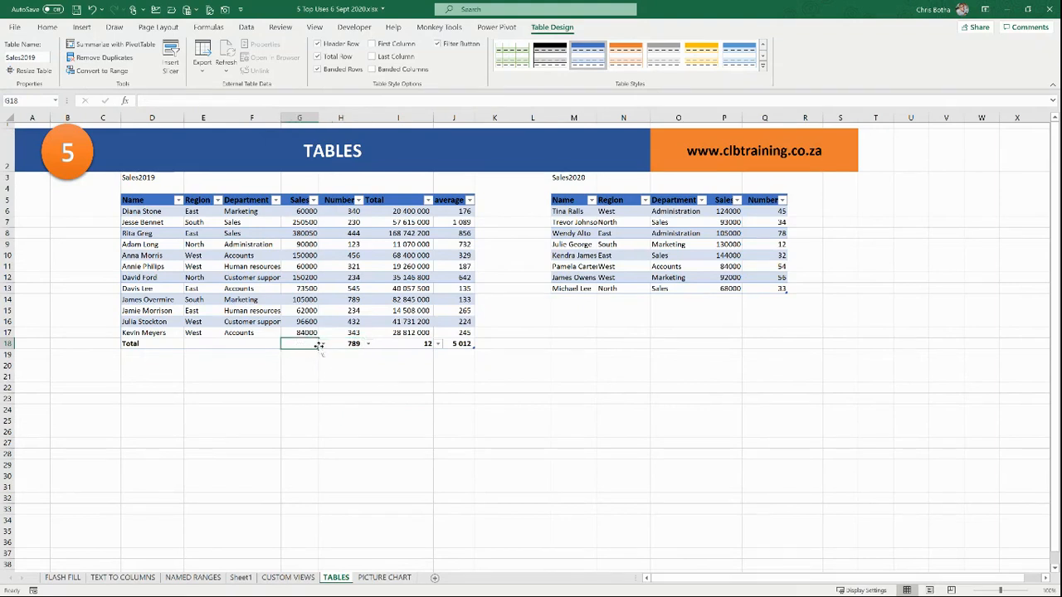
{"action": "left_click", "coordinate": [322, 345]}
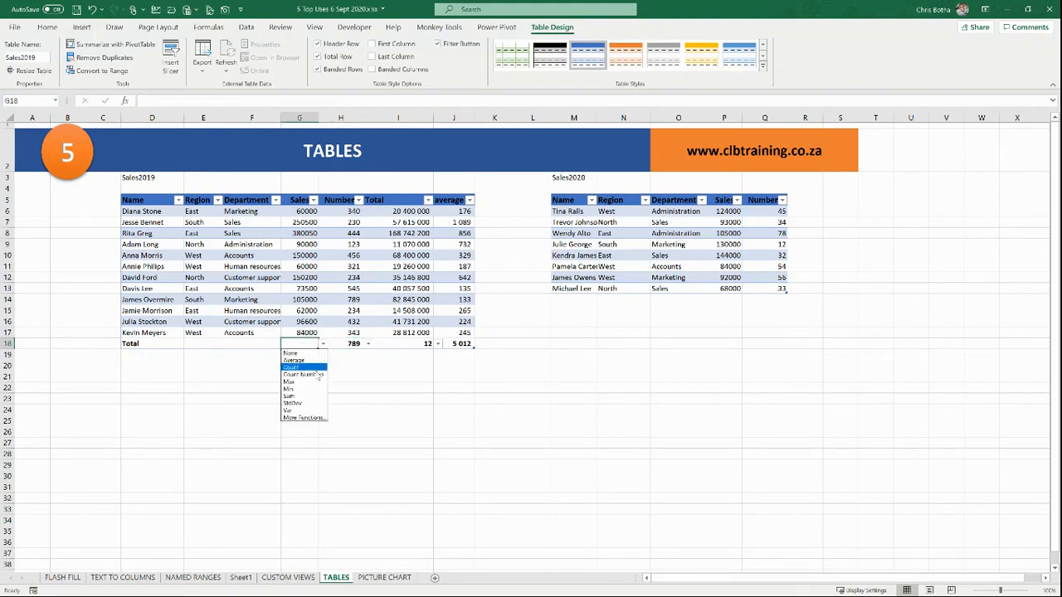
{"action": "left_click", "coordinate": [294, 360]}
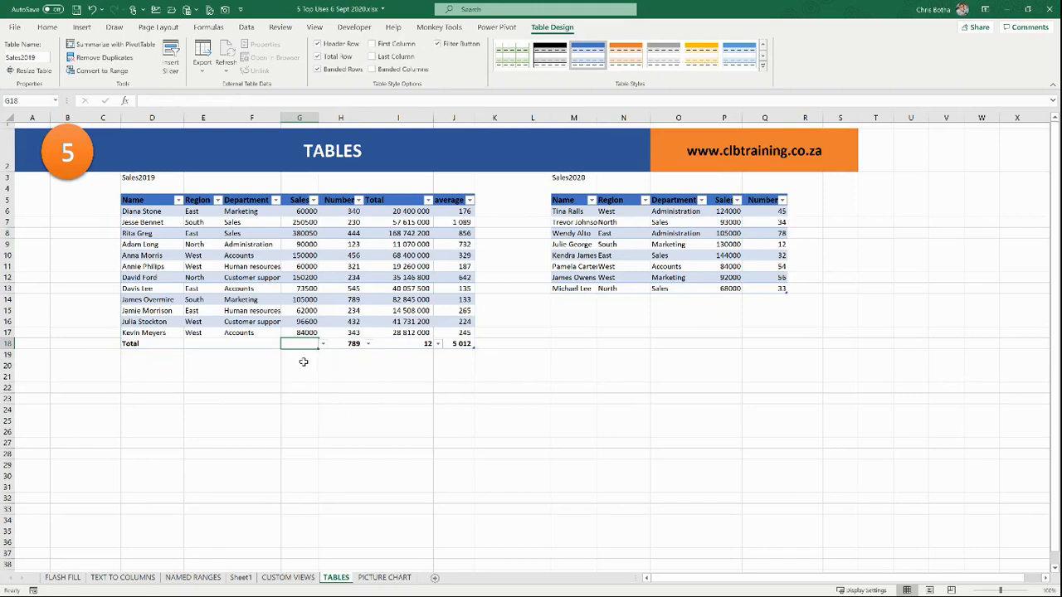
{"action": "left_click", "coordinate": [656, 258]}
Step: Extend Sales2019 by two blank rows, pushing the Total row down and averaging to #DIV/0!
{"action": "left_click", "coordinate": [333, 275]}
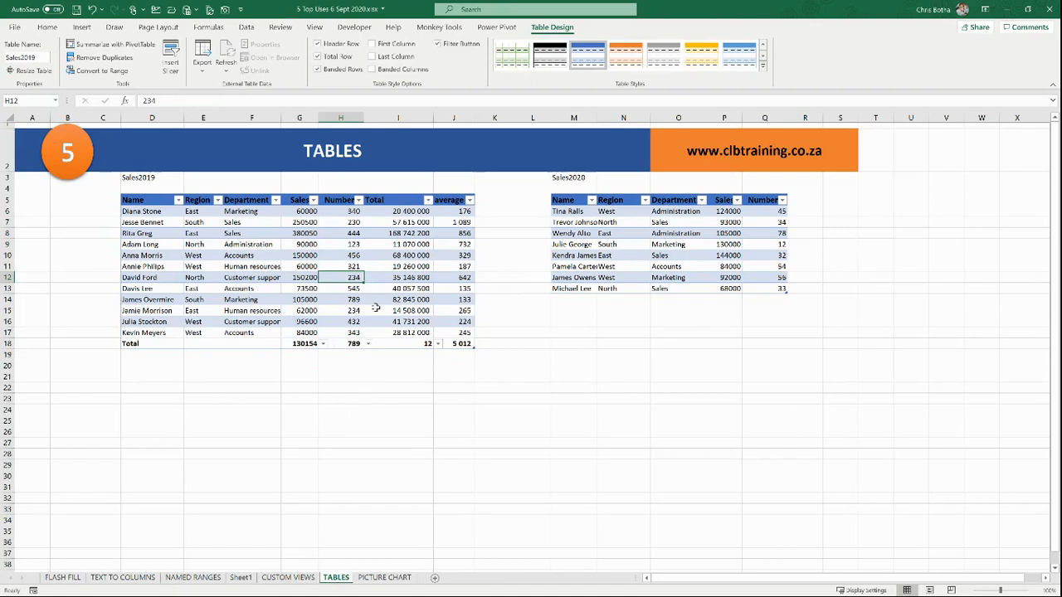
{"action": "left_click_drag", "start_coordinate": [158, 280], "coordinate": [456, 278]}
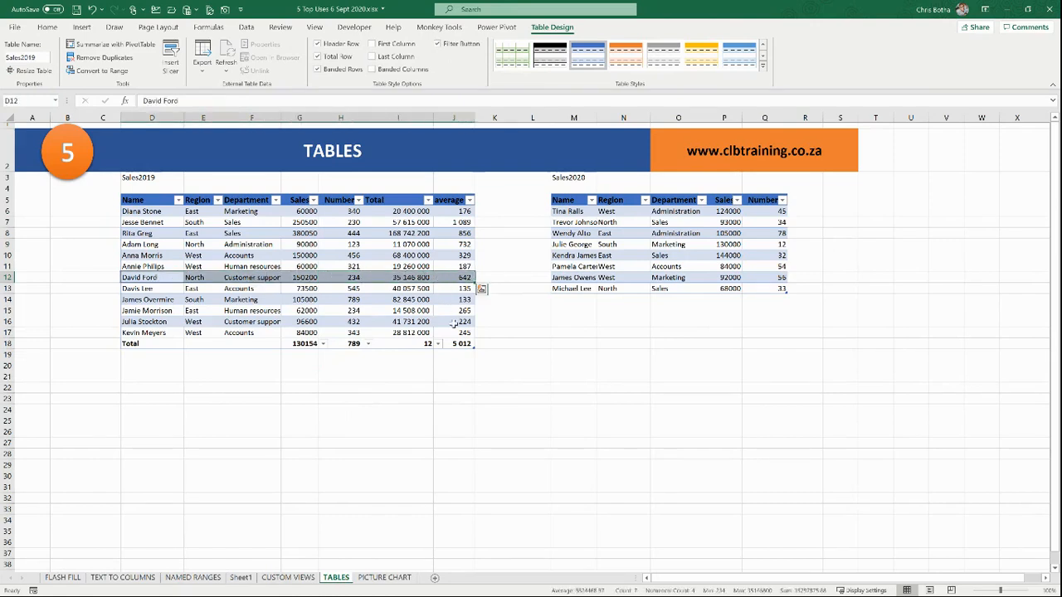
{"action": "left_click", "coordinate": [462, 344]}
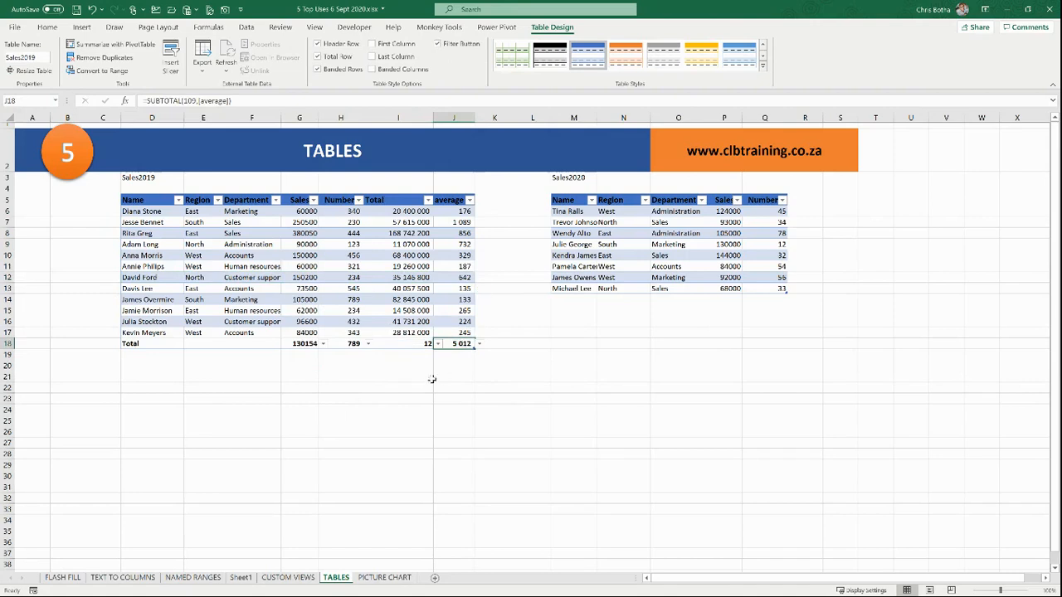
{"action": "left_click", "coordinate": [363, 300]}
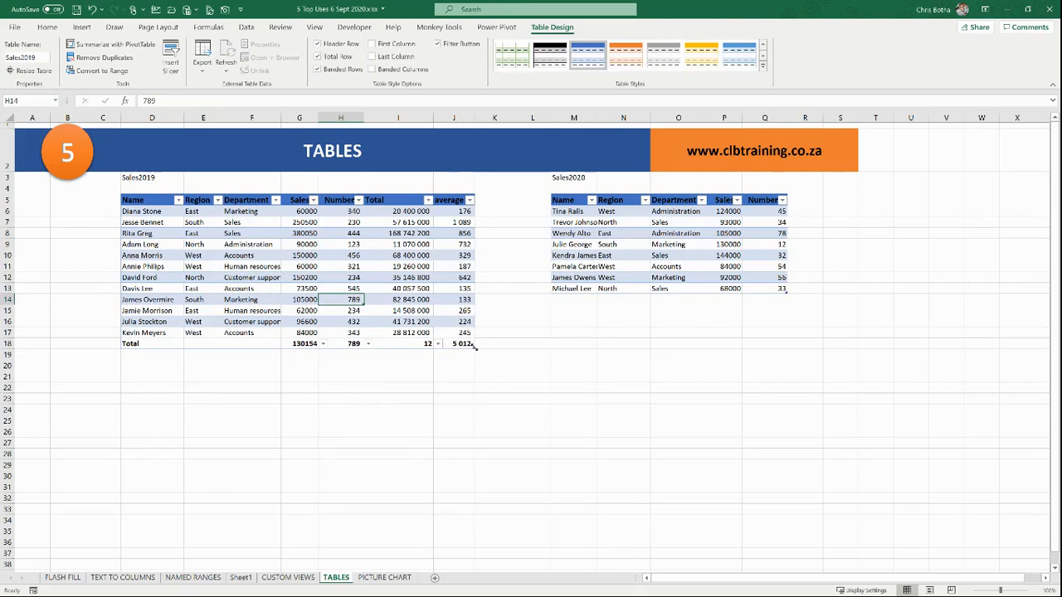
{"action": "left_click_drag", "start_coordinate": [473, 353], "coordinate": [476, 375]}
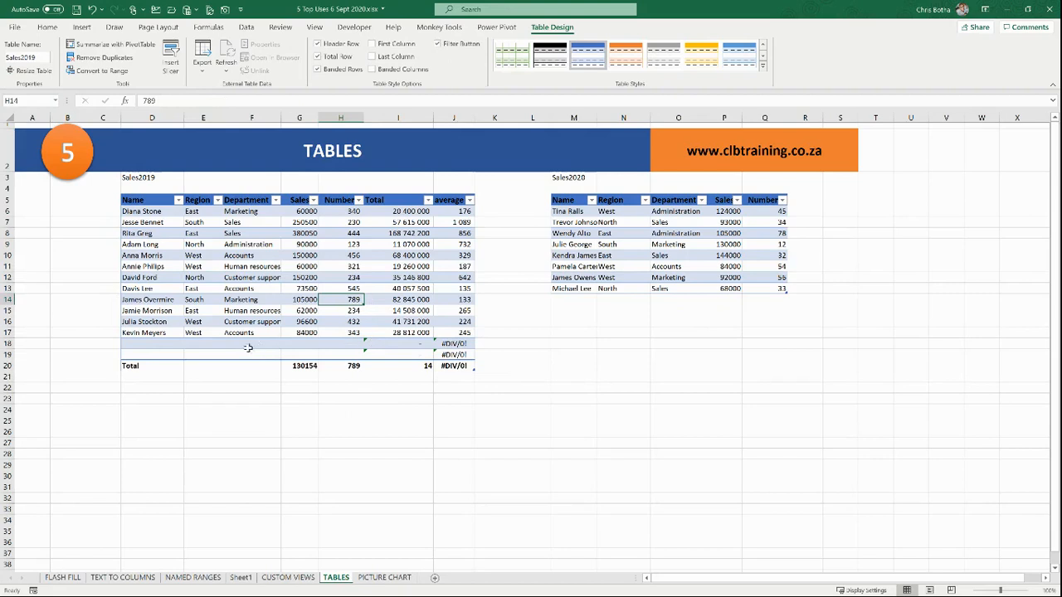
Step: Enter a first record in row 18: a name, west, accounts, Sales 1, Numbers 1
{"action": "left_click", "coordinate": [150, 346]}
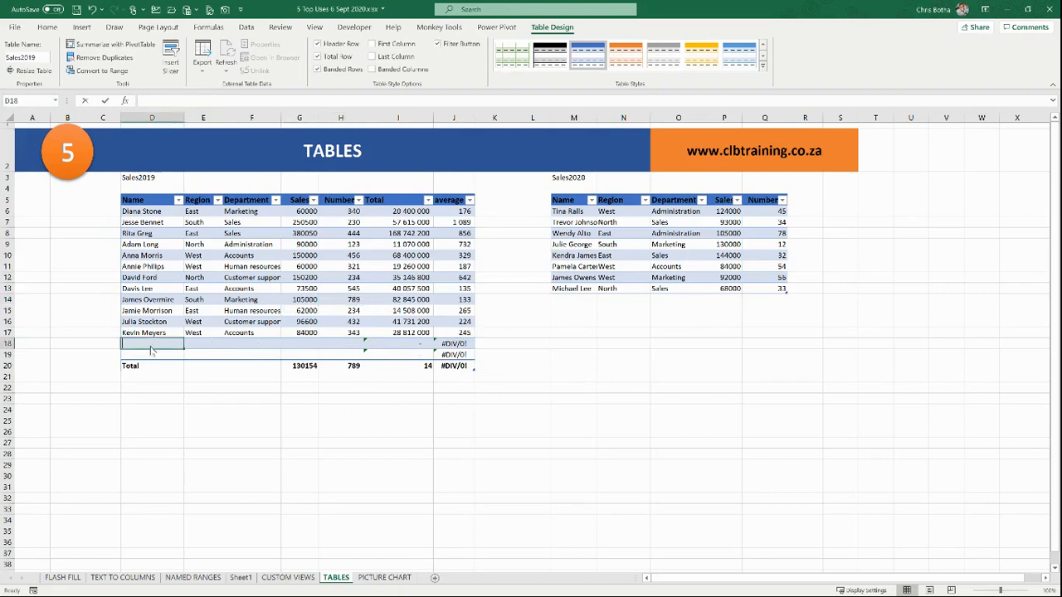
{"action": "type", "text": "Chris"}
{"action": "key", "text": "Tab"}
{"action": "type", "text": "west"}
{"action": "key", "text": "Tab"}
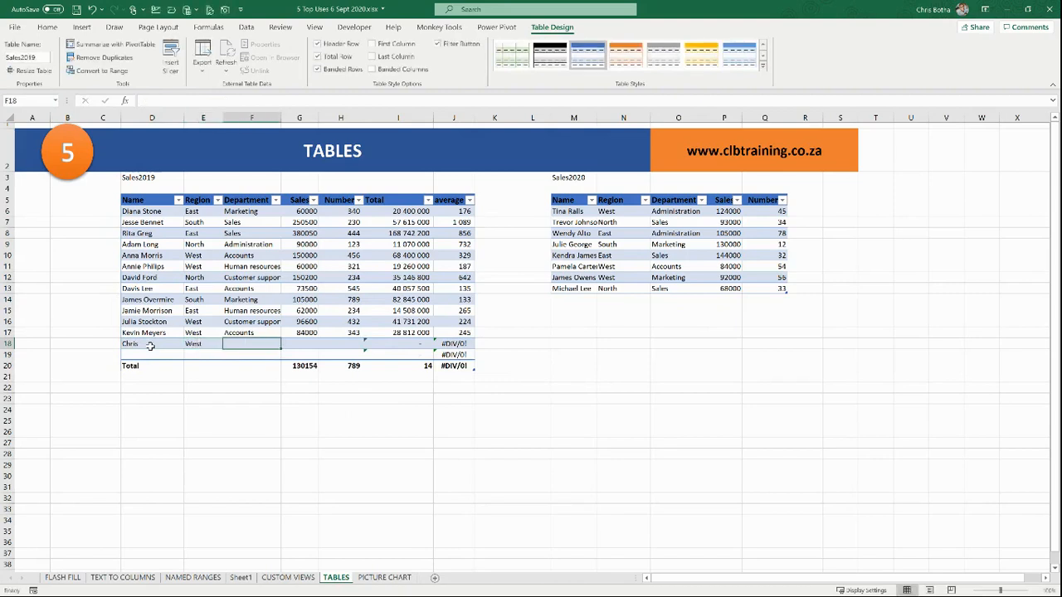
{"action": "type", "text": "accounts"}
{"action": "key", "text": "Tab"}
{"action": "type", "text": "1"}
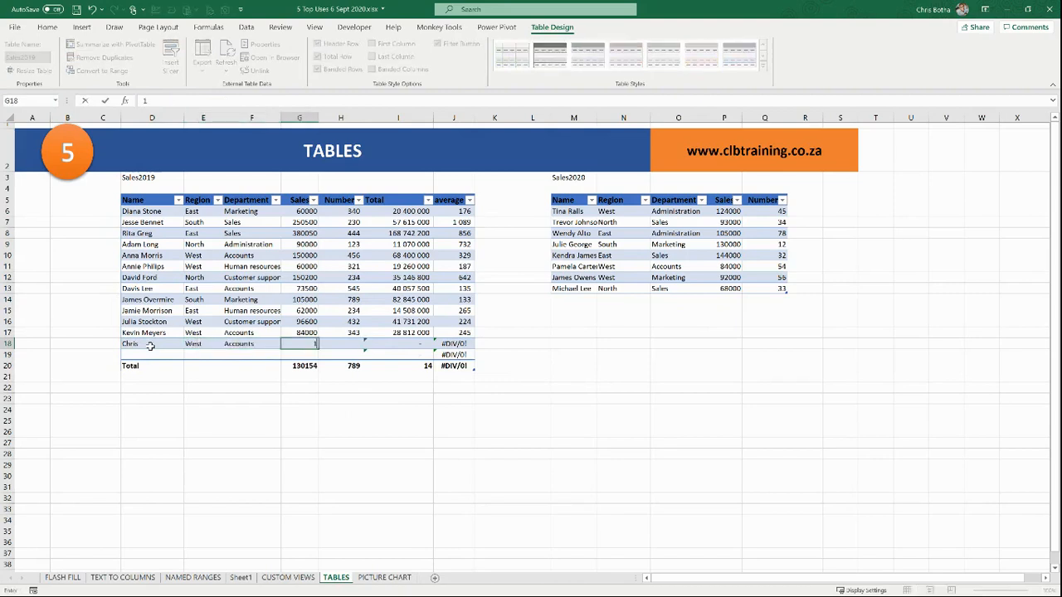
{"action": "key", "text": "Tab"}
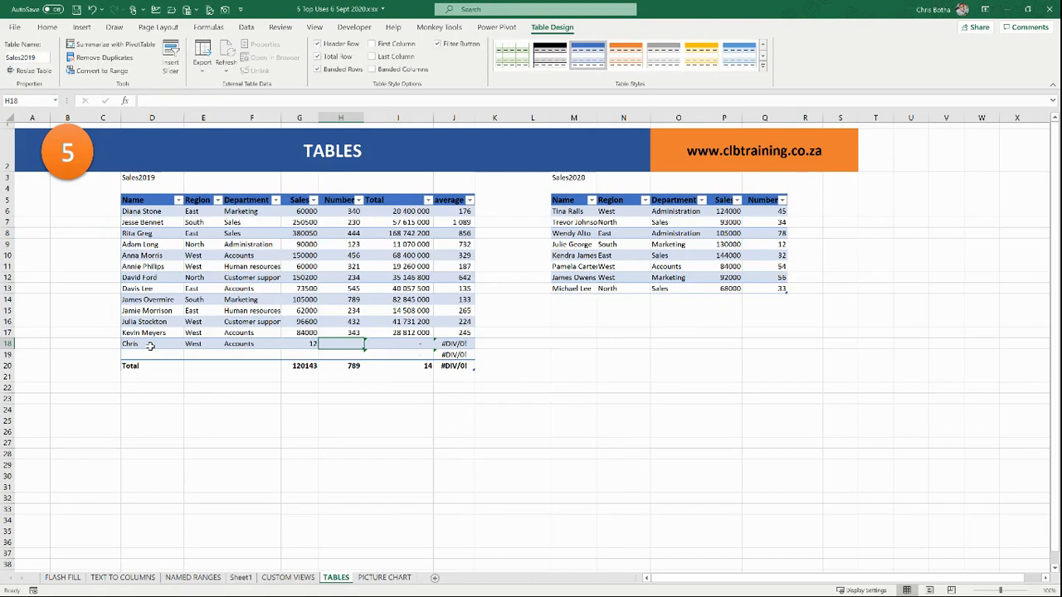
{"action": "type", "text": "12"}
{"action": "key", "text": "Tab"}
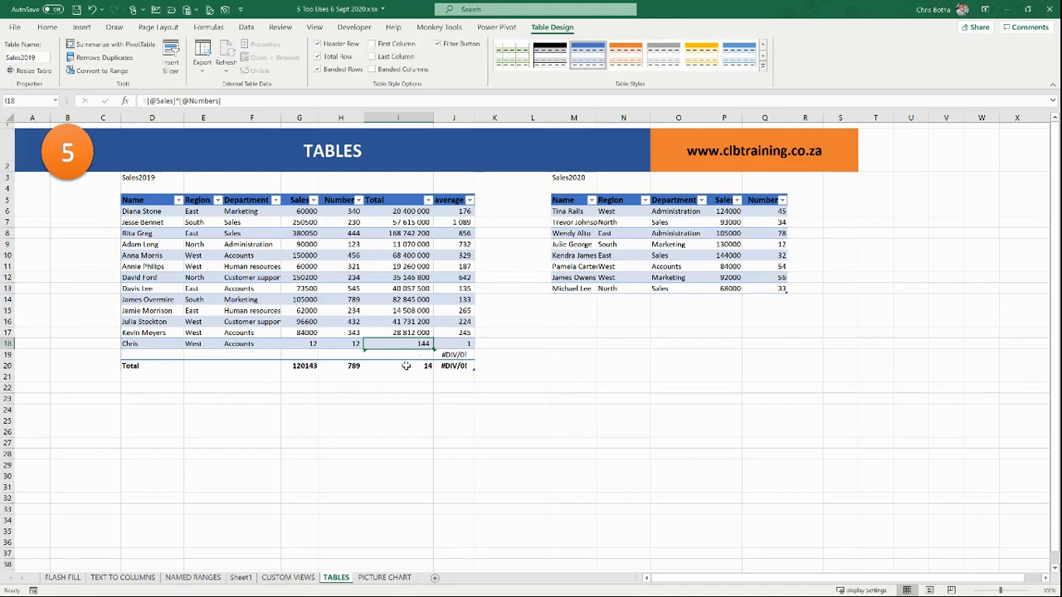
{"action": "left_click", "coordinate": [449, 355]}
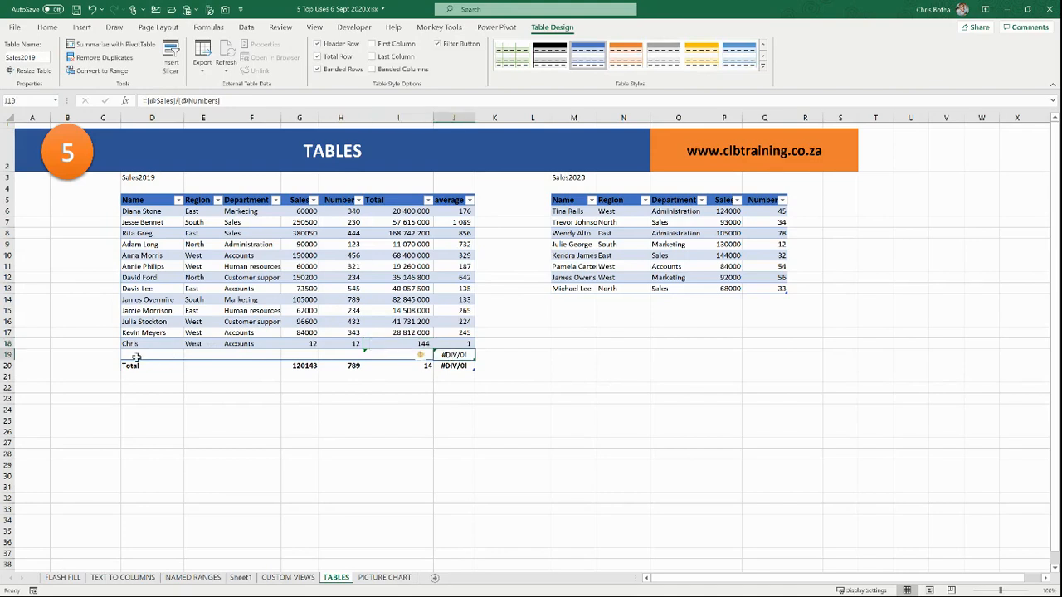
{"action": "left_click", "coordinate": [453, 366]}
Step: Enter a second record in row 19: a name, west, accounts, Sales 200, Numbers 23
{"action": "left_click", "coordinate": [139, 354]}
{"action": "type", "text": "Peter"}
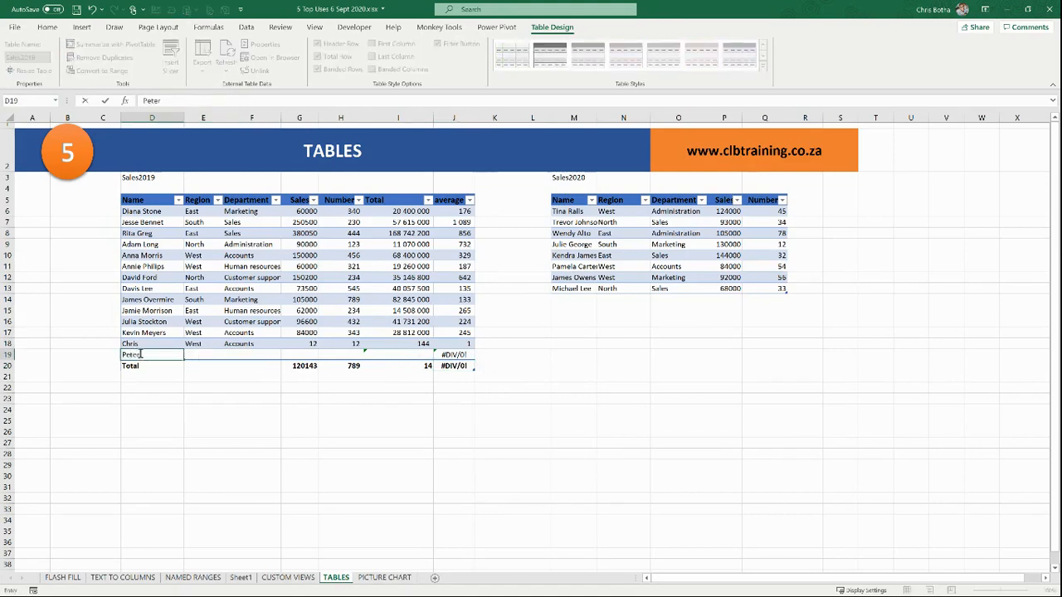
{"action": "key", "text": "Tab"}
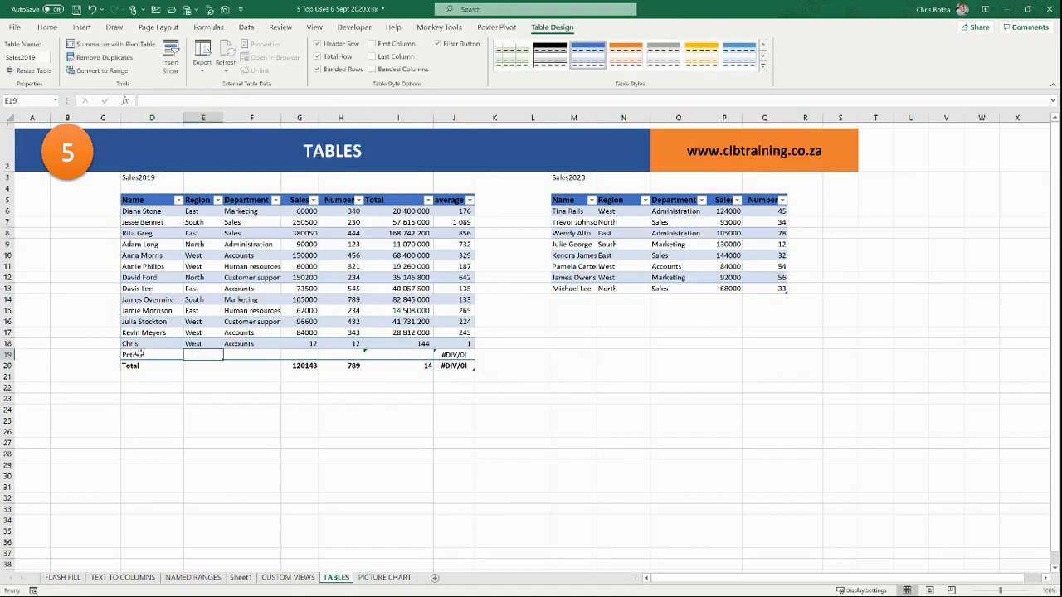
{"action": "type", "text": "west"}
{"action": "key", "text": "Tab"}
{"action": "type", "text": "accounts"}
{"action": "key", "text": "Tab"}
{"action": "type", "text": "2"}
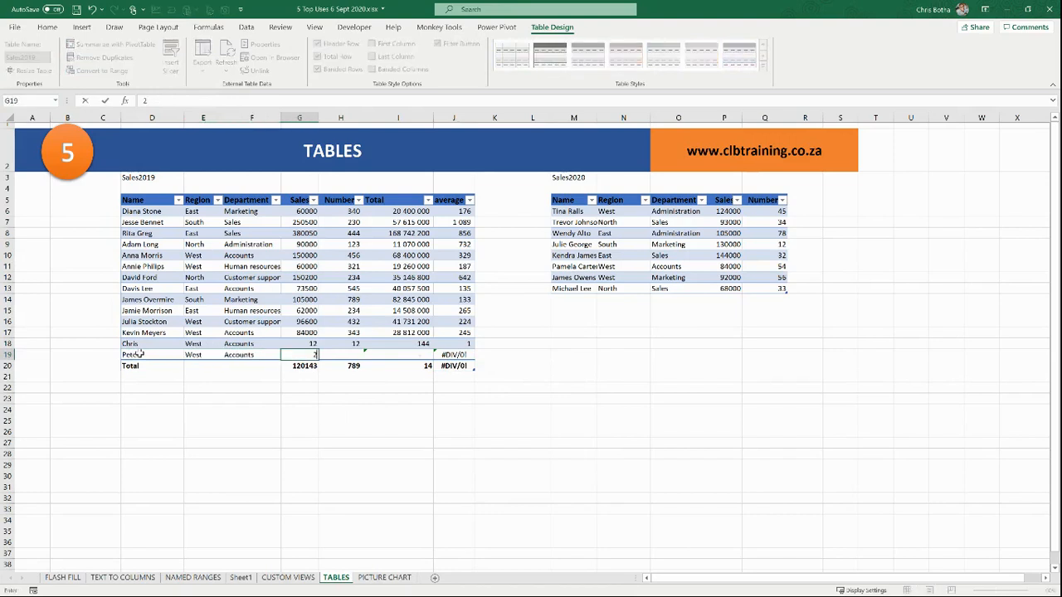
{"action": "key", "text": "Tab"}
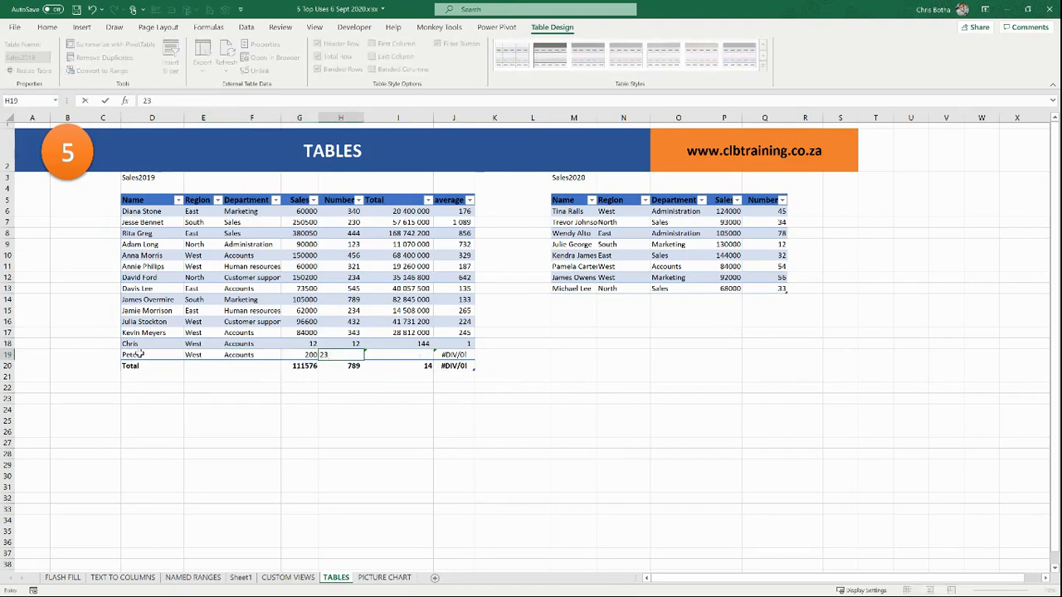
{"action": "key", "text": "Return"}
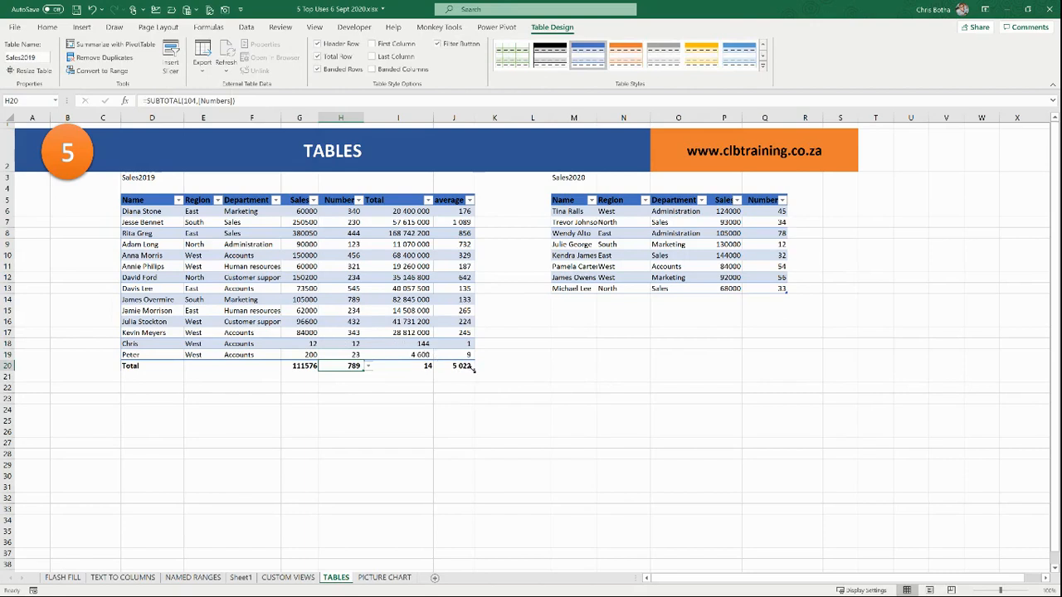
Step: Add row 20 with a third record: a name, east, Accounts, Sales 300, Numbers 89
{"action": "left_click_drag", "start_coordinate": [473, 370], "coordinate": [473, 383]}
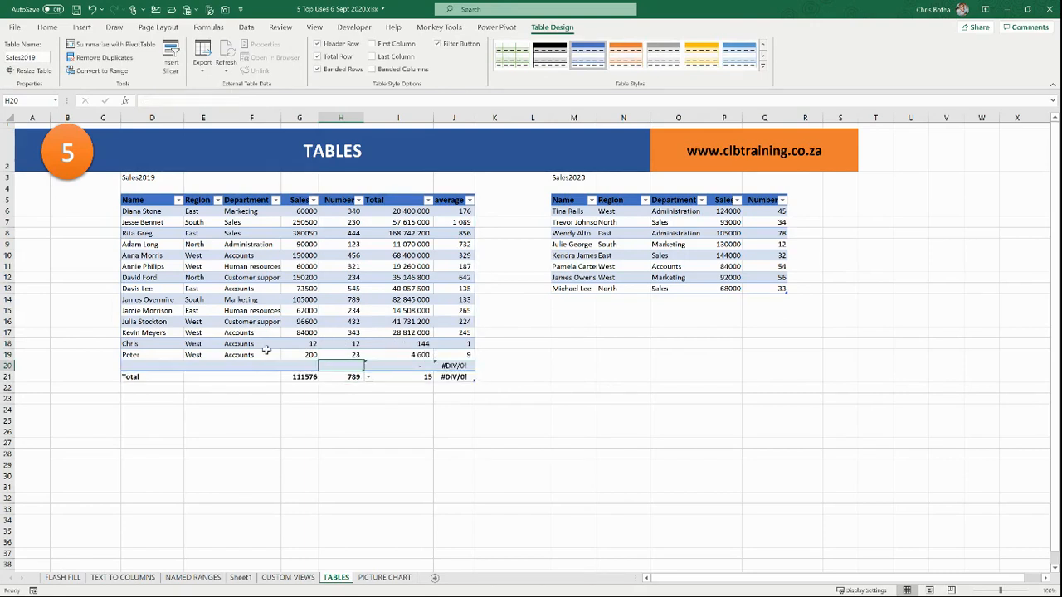
{"action": "left_click", "coordinate": [133, 363]}
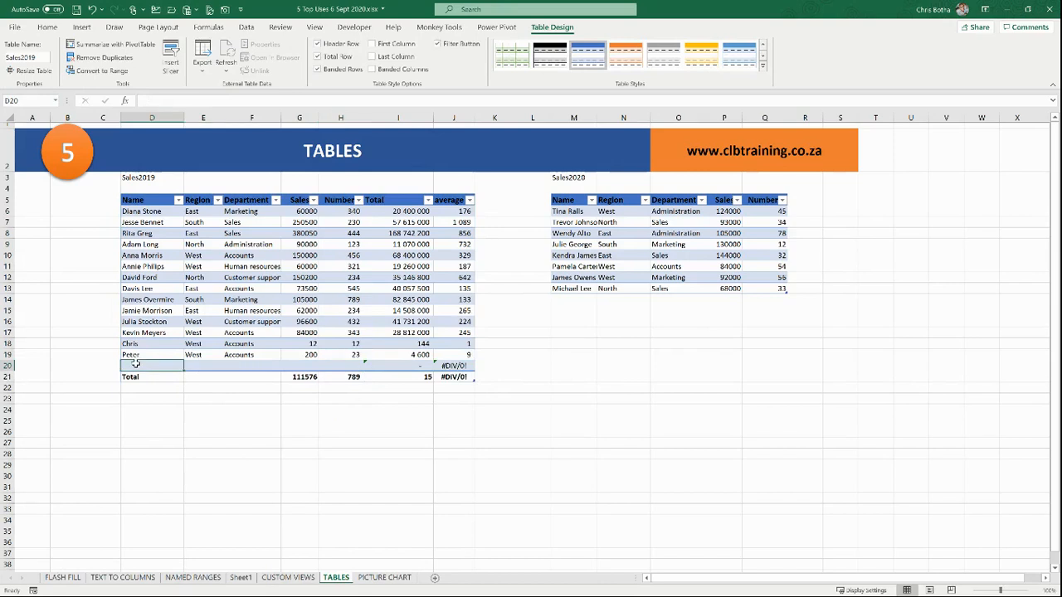
{"action": "type", "text": "Susan"}
{"action": "key", "text": "Tab"}
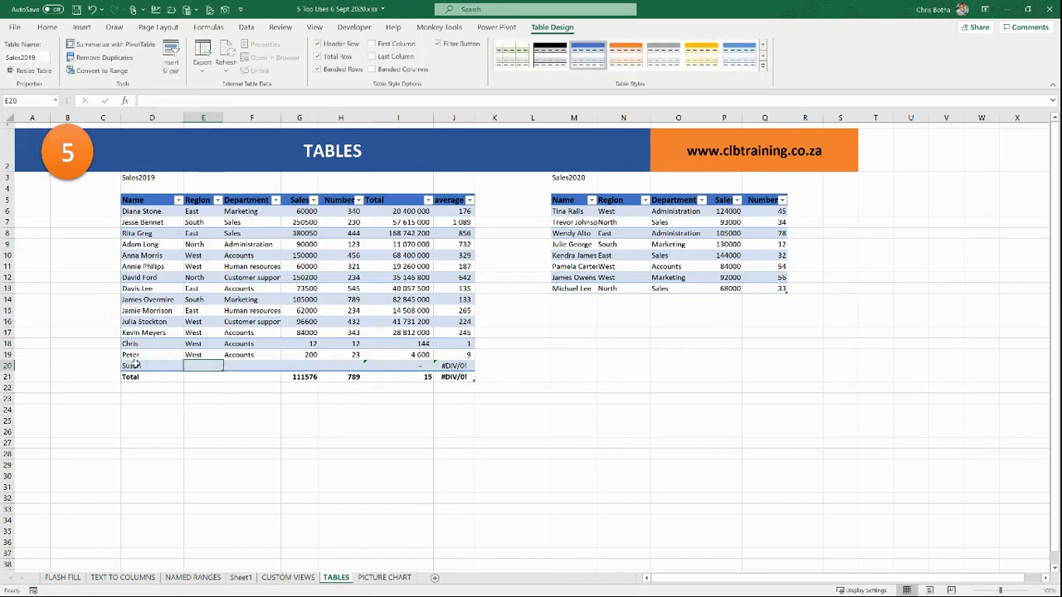
{"action": "type", "text": "east"}
{"action": "key", "text": "Tab"}
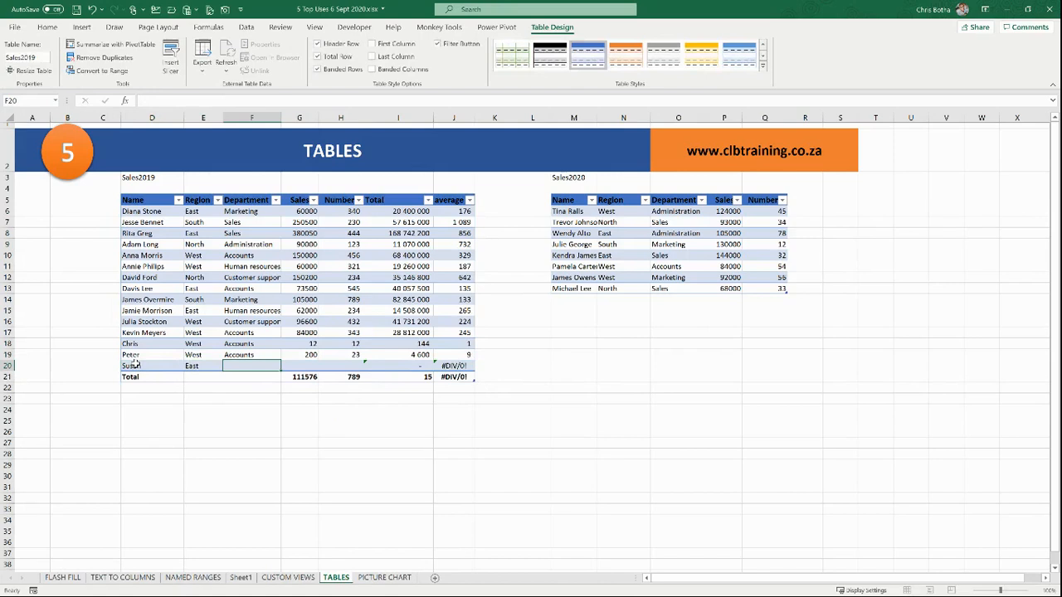
{"action": "type", "text": "Accounts"}
{"action": "key", "text": "Tab"}
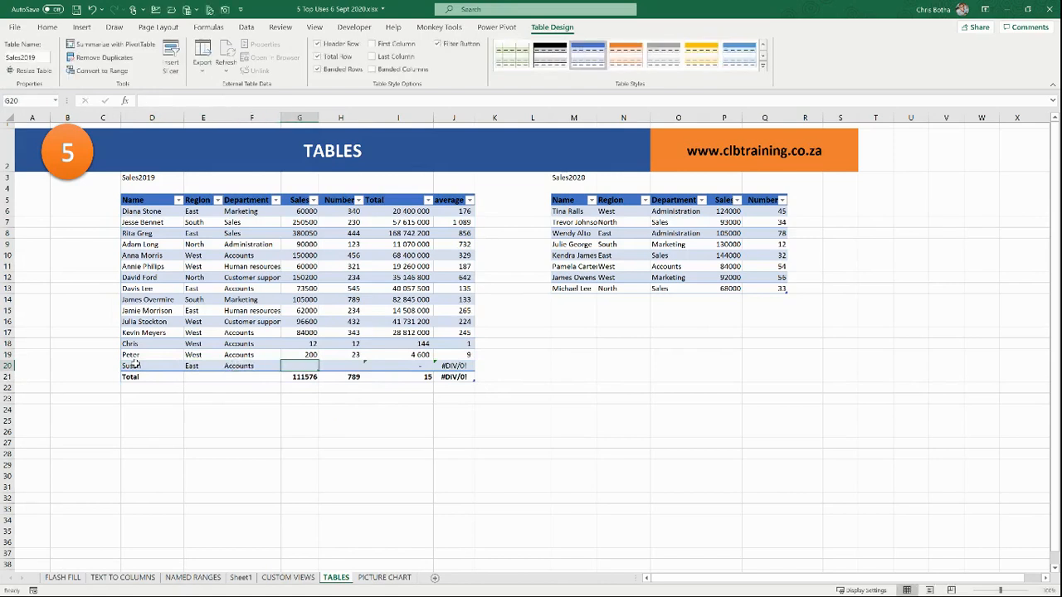
{"action": "type", "text": "300"}
{"action": "key", "text": "Tab"}
{"action": "type", "text": "89"}
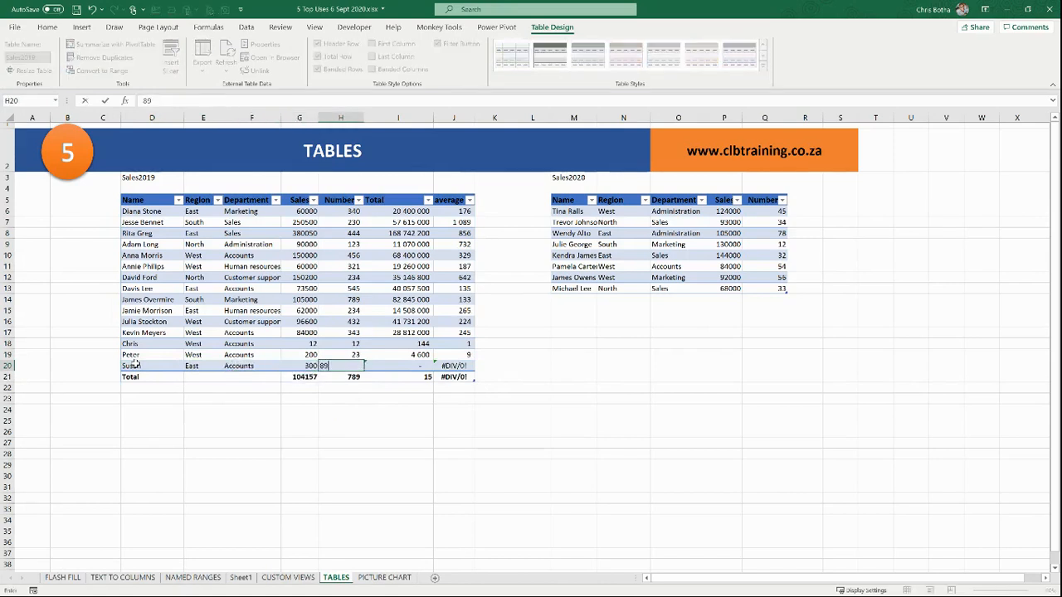
{"action": "key", "text": "Down"}
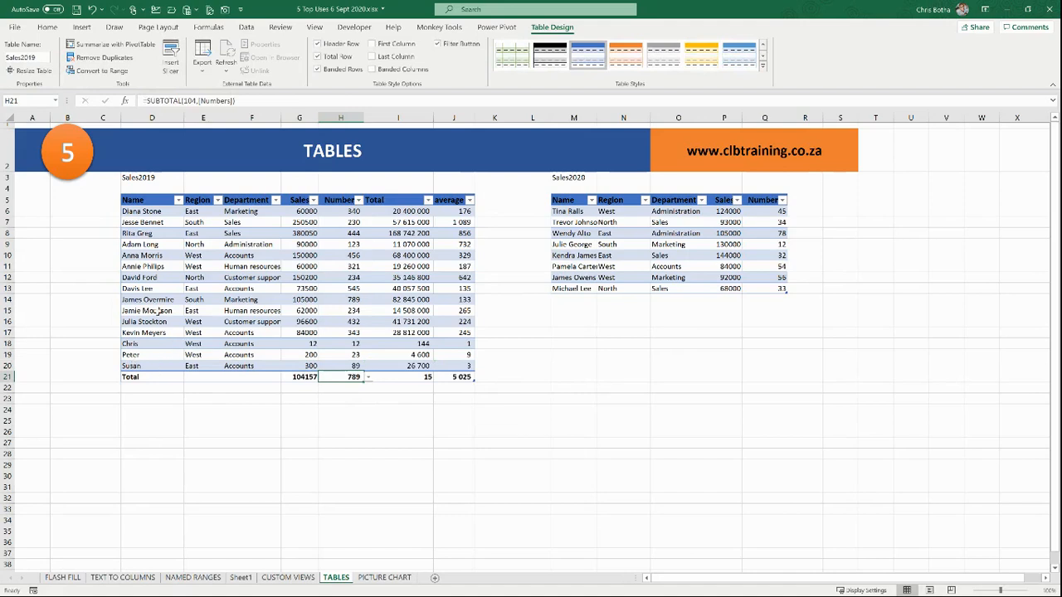
{"action": "left_click", "coordinate": [628, 259]}
{"action": "left_click", "coordinate": [653, 354]}
{"action": "left_click", "coordinate": [758, 397]}
{"action": "left_click", "coordinate": [582, 435]}
{"action": "left_click", "coordinate": [253, 488]}
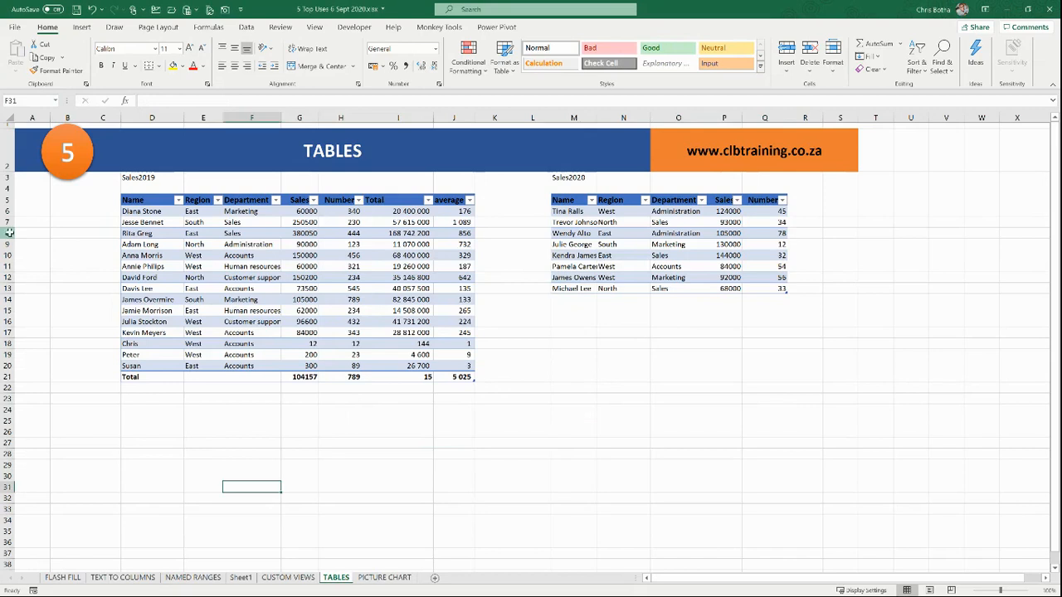
{"action": "left_click_drag", "start_coordinate": [8, 233], "coordinate": [7, 247]}
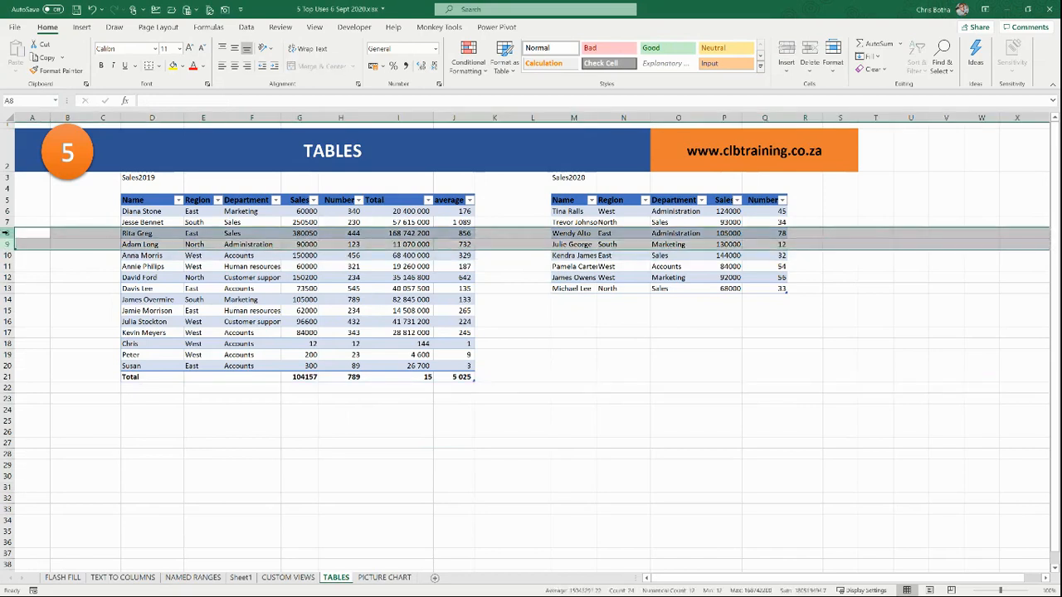
{"action": "right_click", "coordinate": [6, 243]}
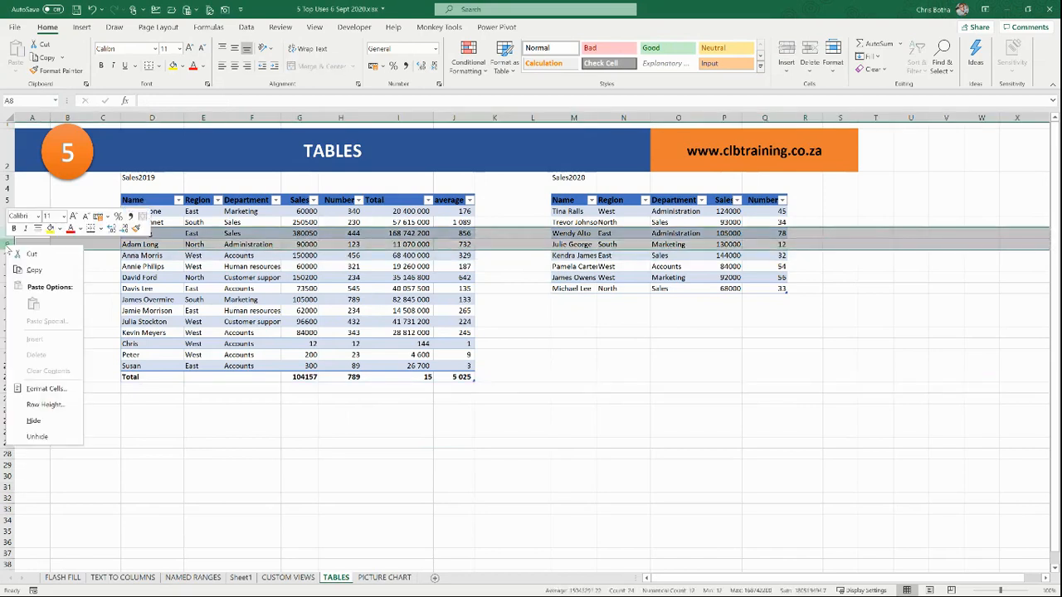
{"action": "key", "text": "Escape"}
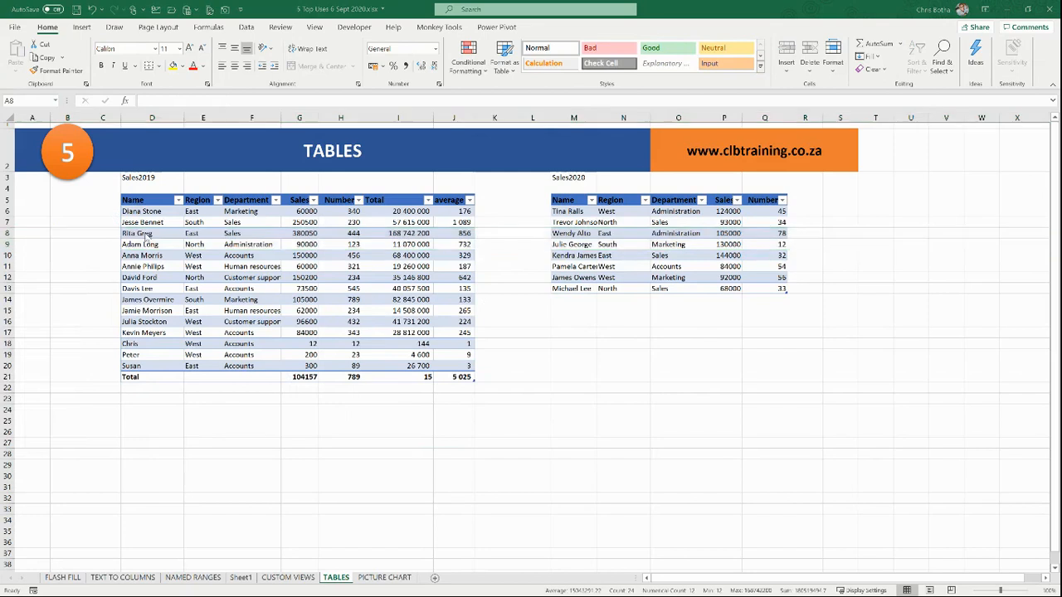
{"action": "left_click", "coordinate": [606, 235]}
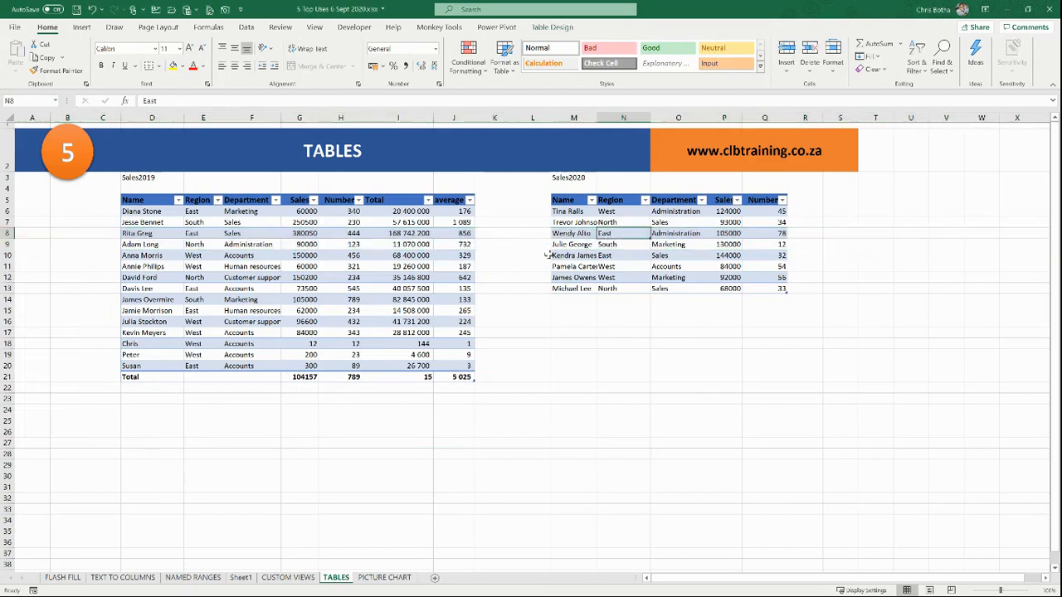
{"action": "left_click", "coordinate": [145, 244]}
{"action": "left_click_drag", "start_coordinate": [146, 245], "coordinate": [145, 256]}
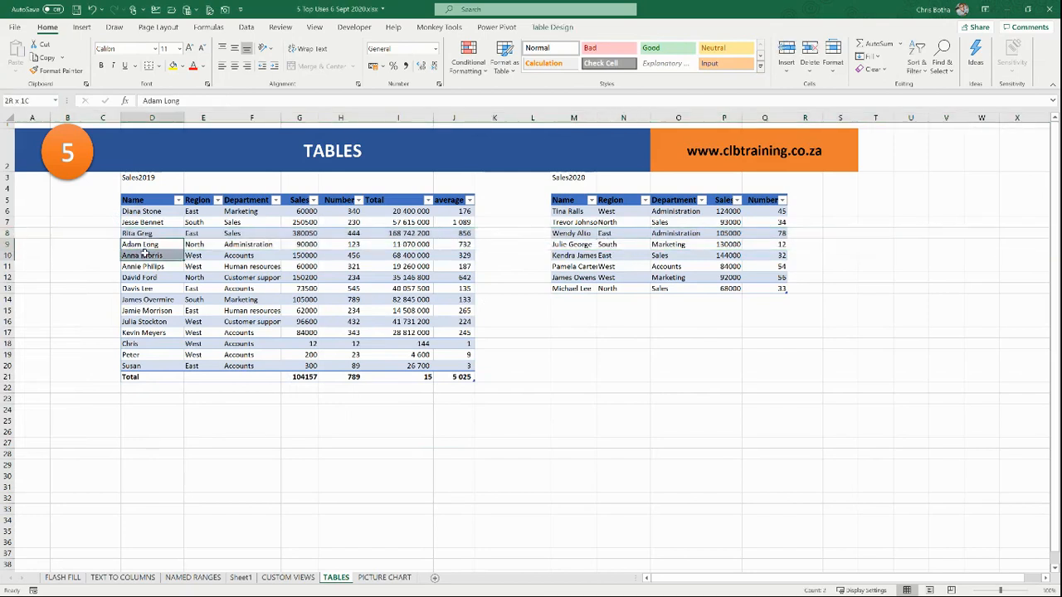
{"action": "left_click_drag", "start_coordinate": [240, 244], "coordinate": [243, 257]}
{"action": "right_click", "coordinate": [243, 257]}
{"action": "mouse_move", "coordinate": [282, 388]}
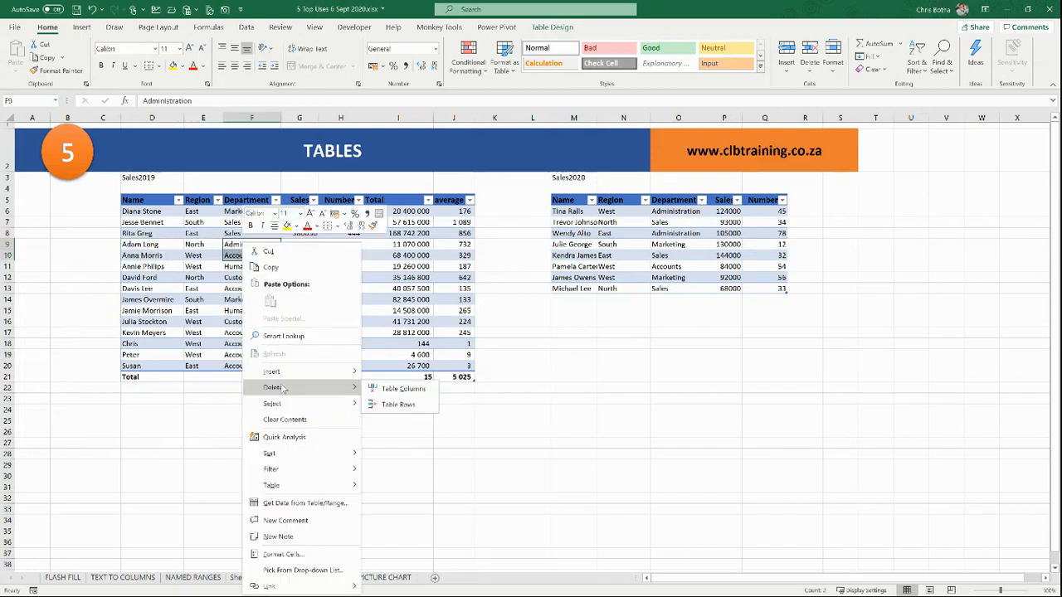
{"action": "left_click", "coordinate": [383, 409]}
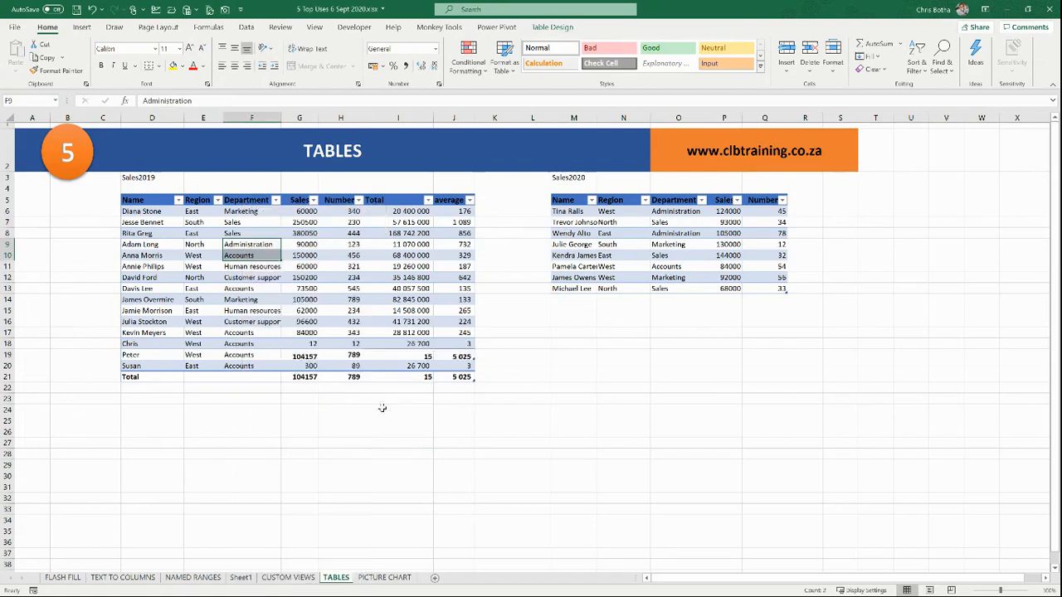
{"action": "left_click", "coordinate": [258, 255]}
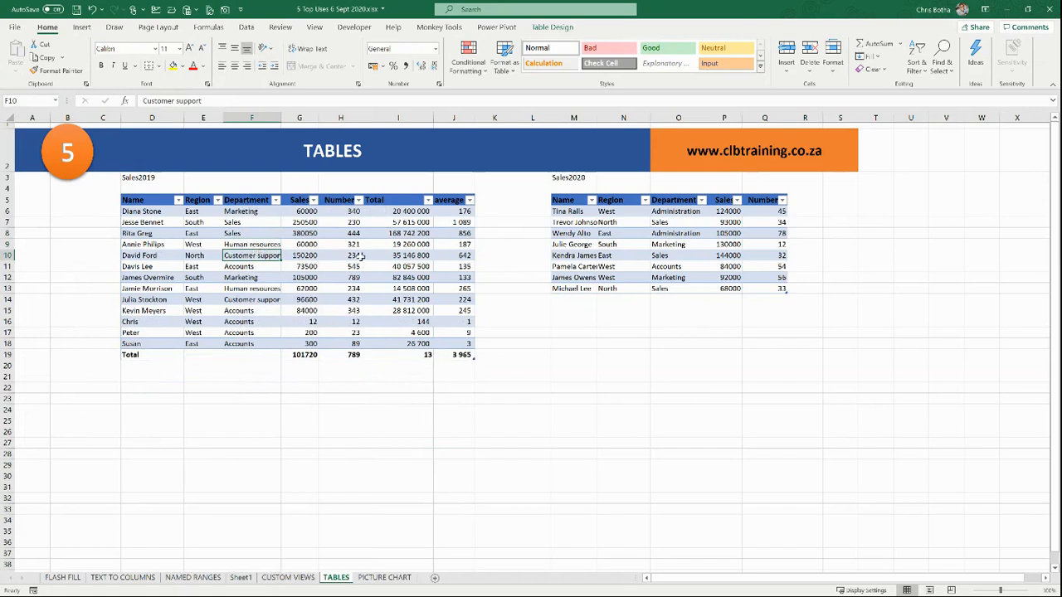
{"action": "left_click", "coordinate": [592, 246]}
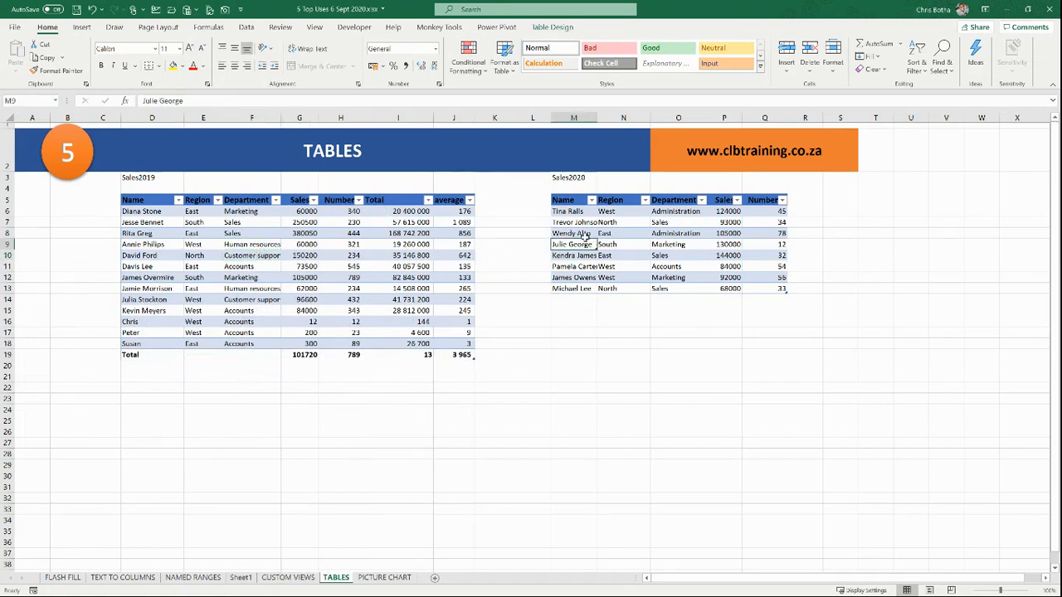
{"action": "left_click_drag", "start_coordinate": [447, 213], "coordinate": [444, 289]}
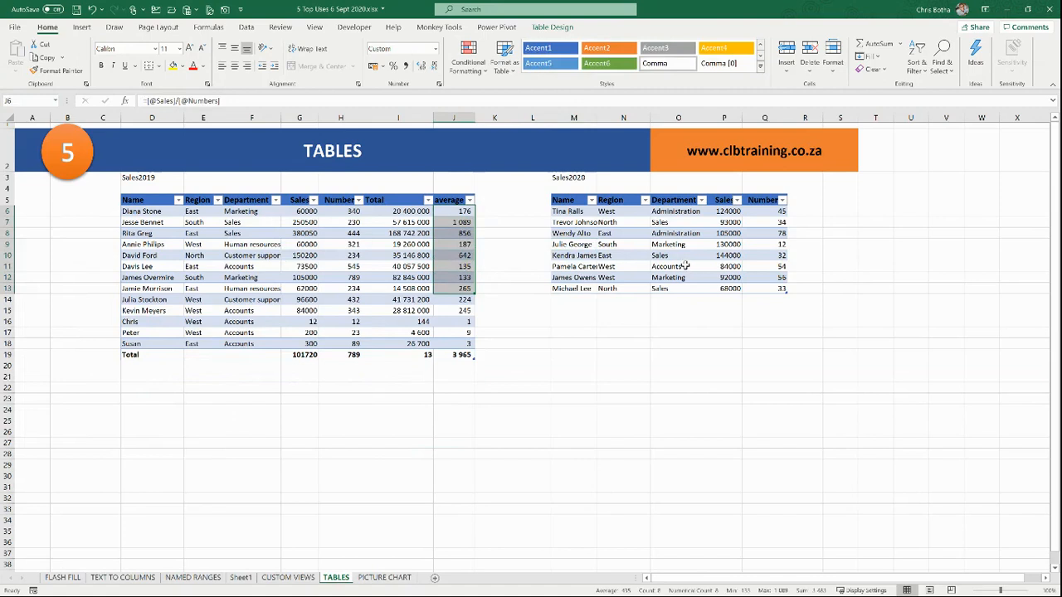
{"action": "left_click_drag", "start_coordinate": [7, 211], "coordinate": [7, 290]}
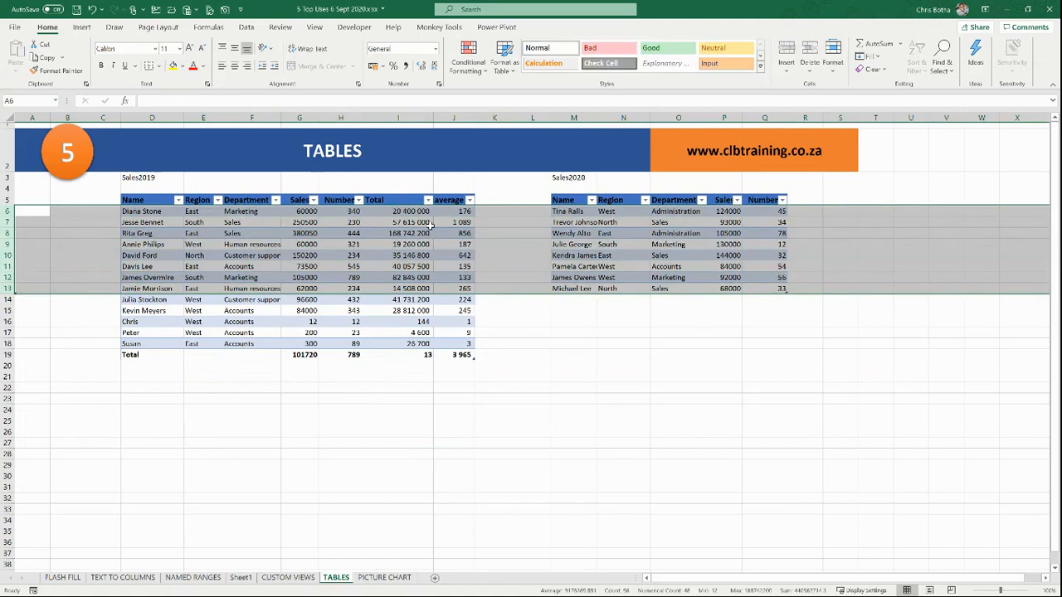
{"action": "left_click_drag", "start_coordinate": [444, 212], "coordinate": [452, 289]}
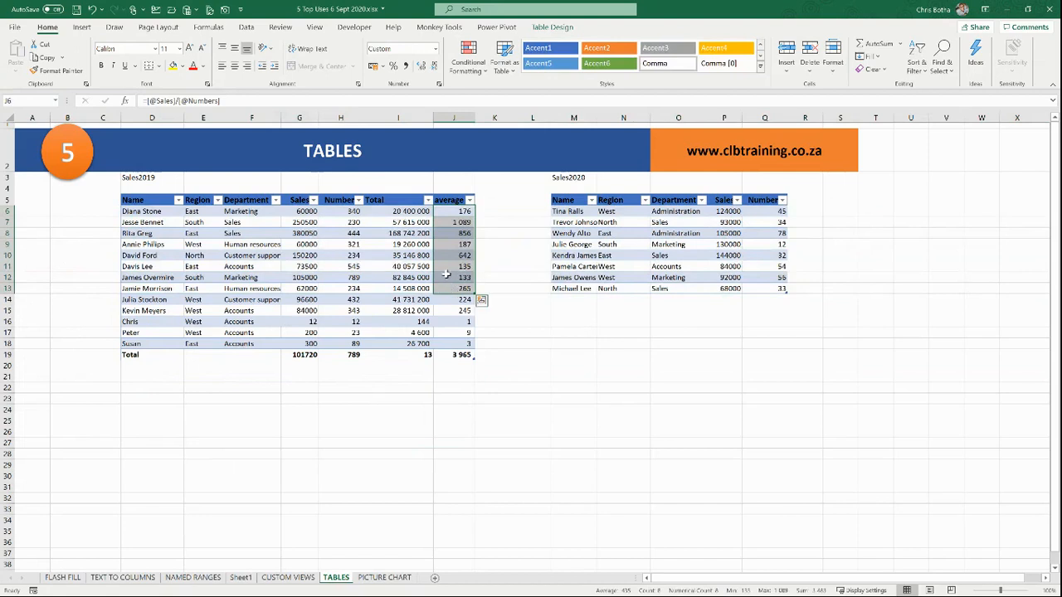
{"action": "right_click", "coordinate": [452, 250]}
{"action": "mouse_move", "coordinate": [481, 394]}
{"action": "left_click", "coordinate": [582, 406]}
{"action": "left_click", "coordinate": [315, 235]}
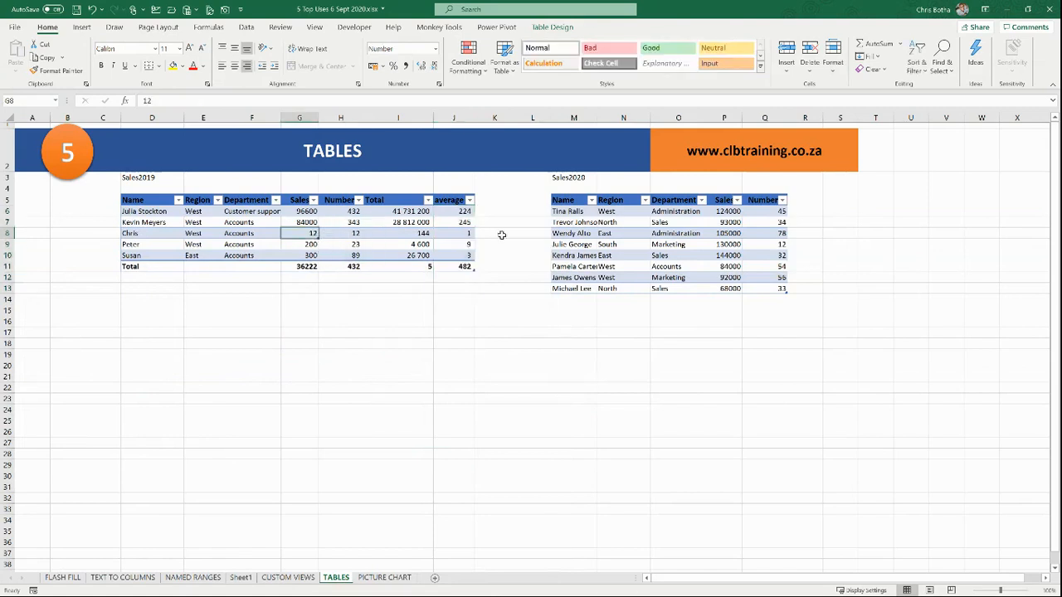
{"action": "left_click", "coordinate": [617, 235]}
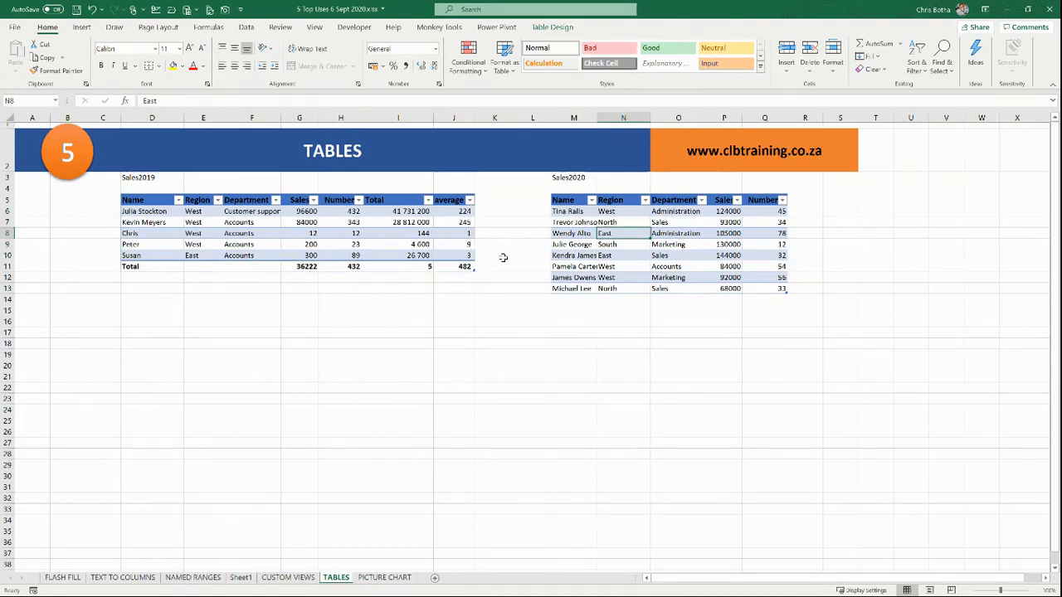
Step: Apply the dark orange table style to Sales2019, then go to the CUSTOM VIEWS sheet
{"action": "left_click", "coordinate": [452, 222]}
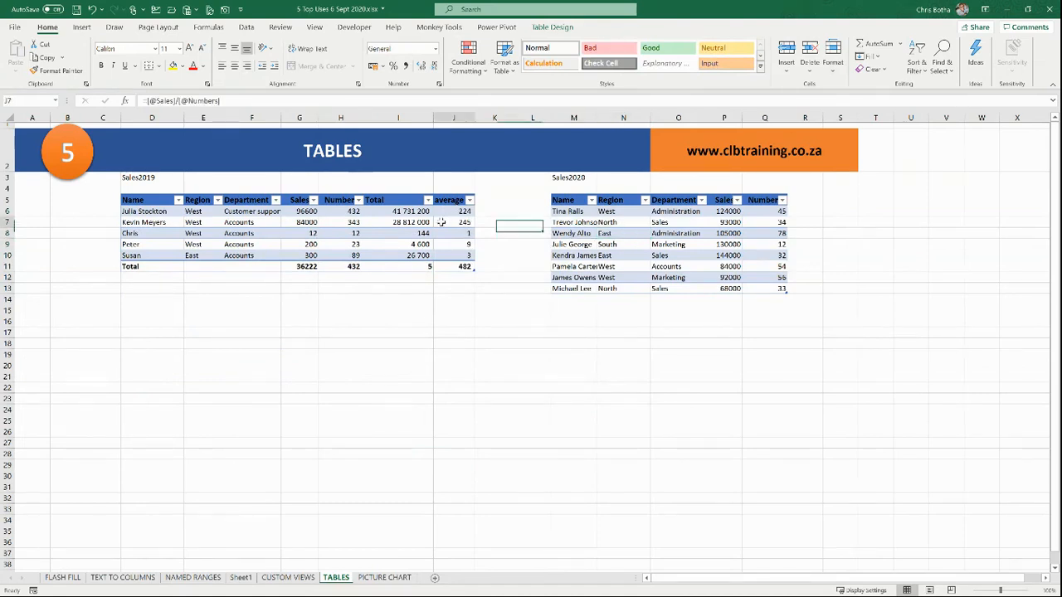
{"action": "left_click", "coordinate": [549, 28]}
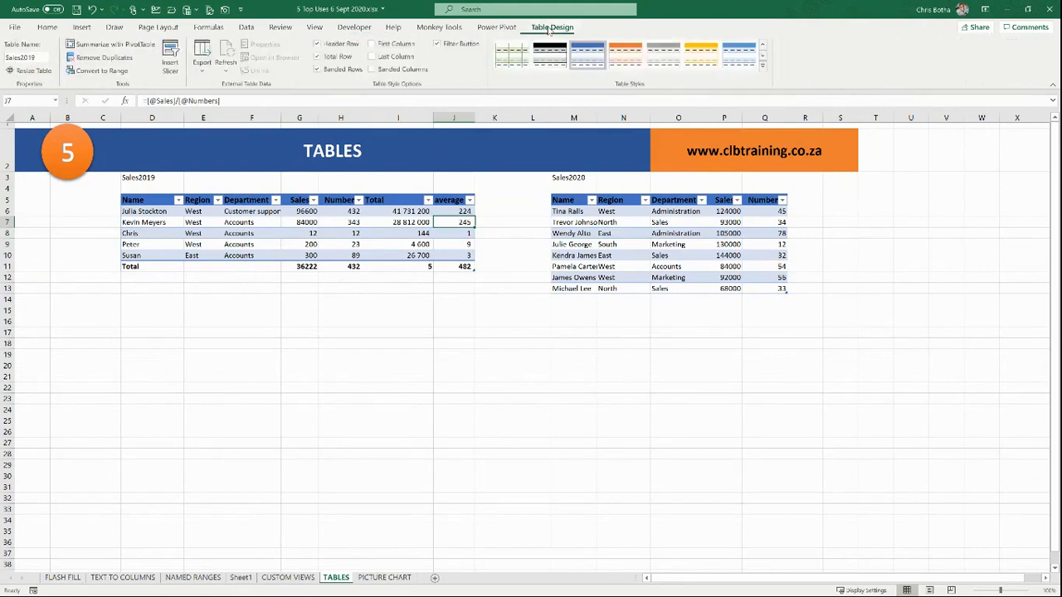
{"action": "left_click", "coordinate": [762, 66]}
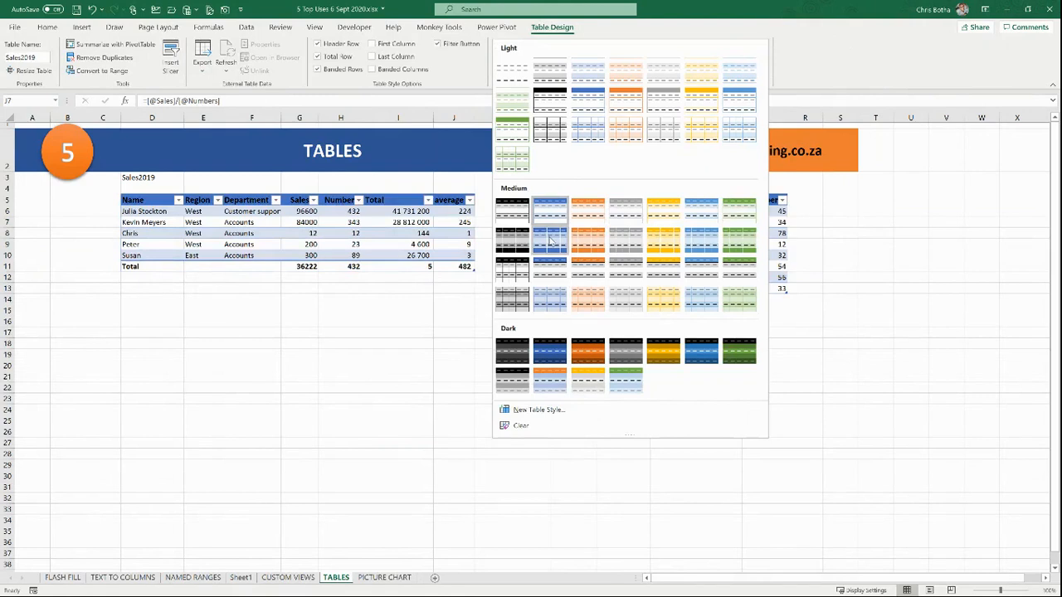
{"action": "left_click", "coordinate": [590, 353]}
{"action": "left_click", "coordinate": [319, 257]}
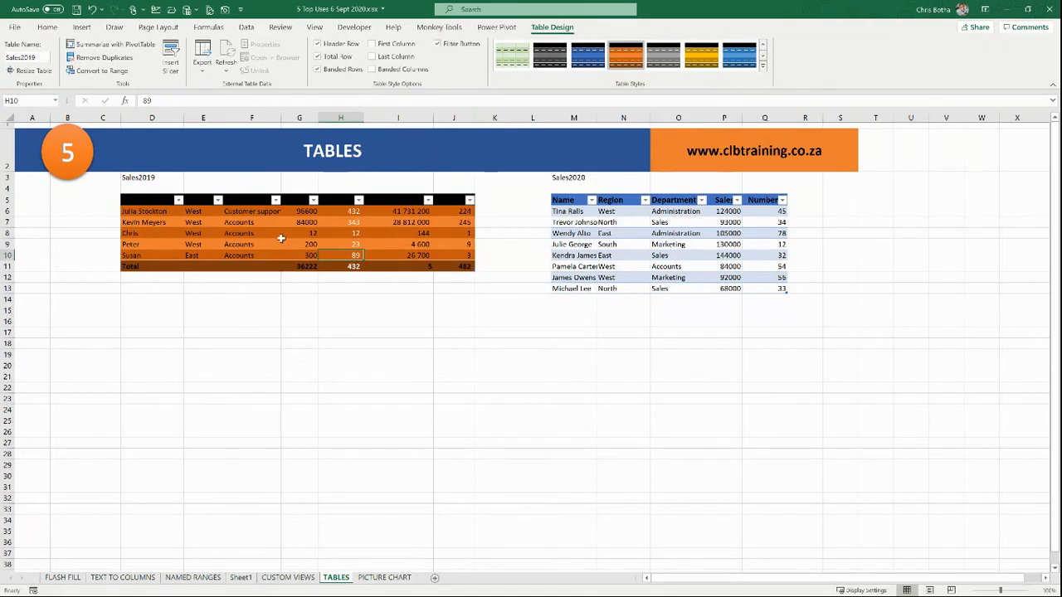
{"action": "left_click", "coordinate": [267, 231]}
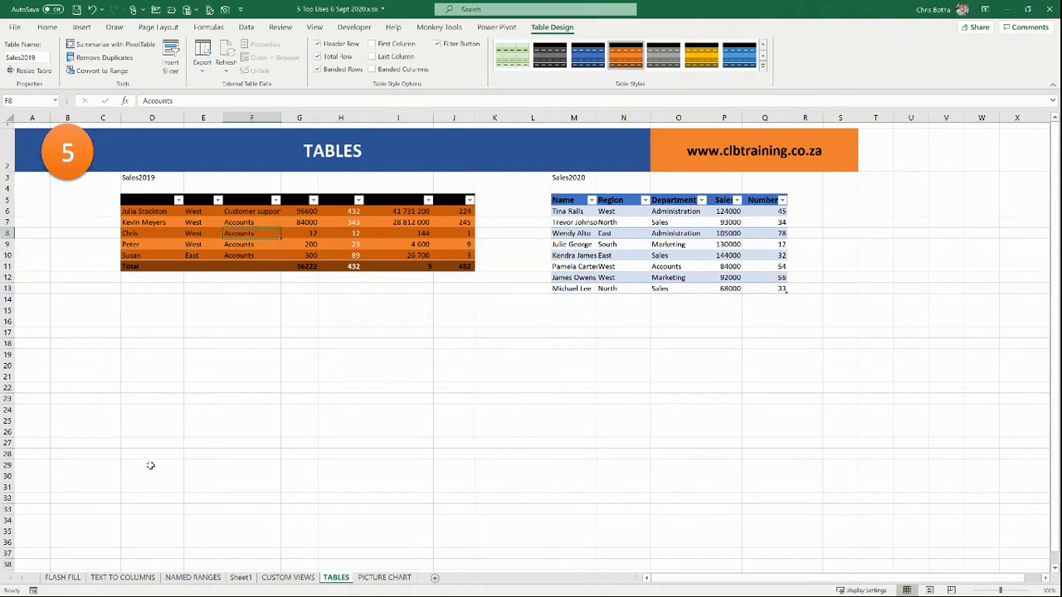
{"action": "left_click", "coordinate": [288, 578]}
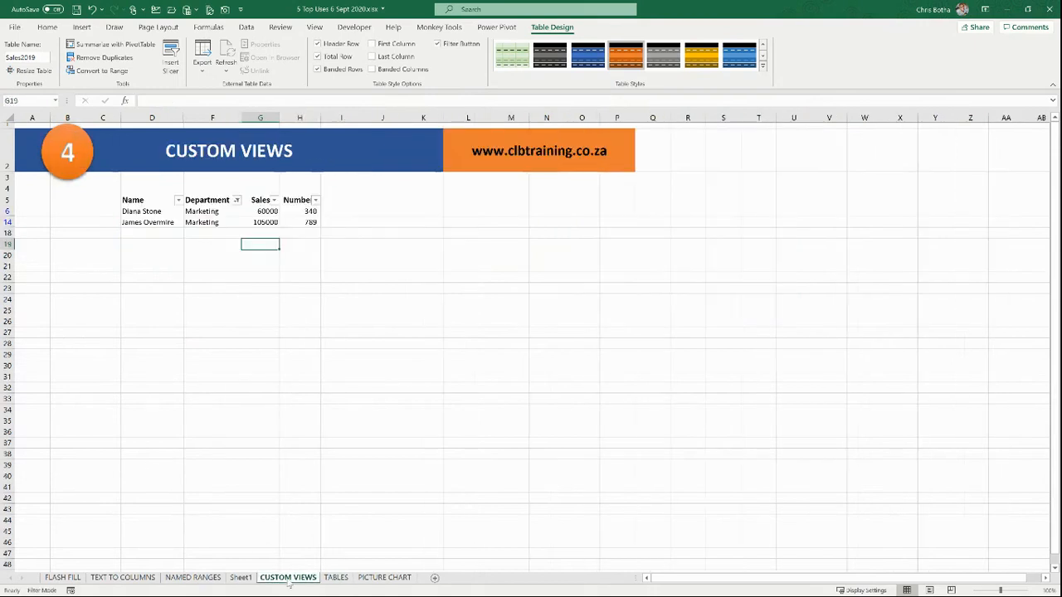
Step: Show the View ribbon, then switch to the PICTURE CHART sheet
{"action": "left_click", "coordinate": [314, 27]}
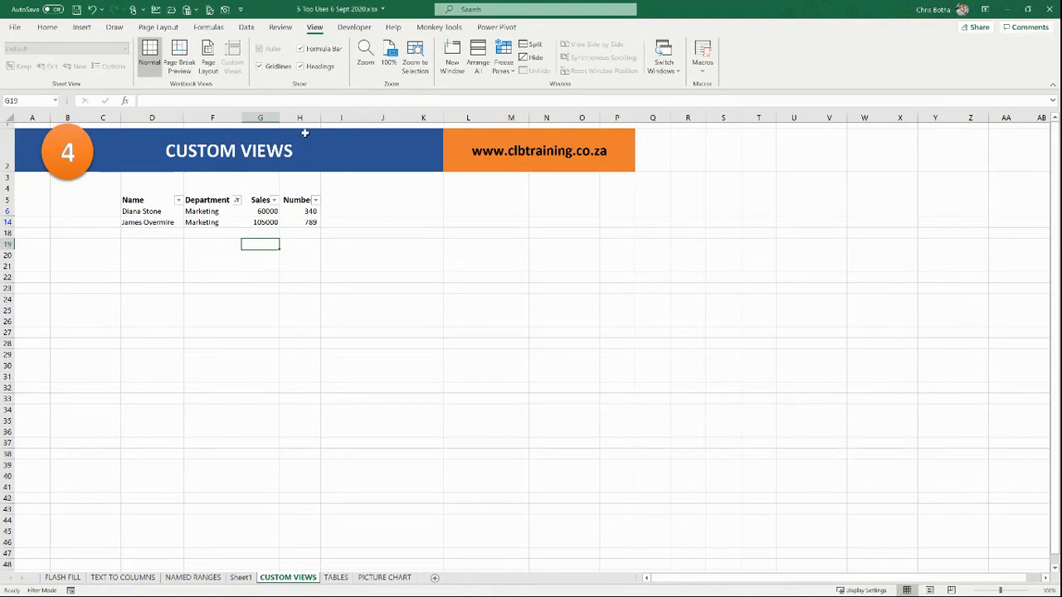
{"action": "left_click", "coordinate": [376, 581]}
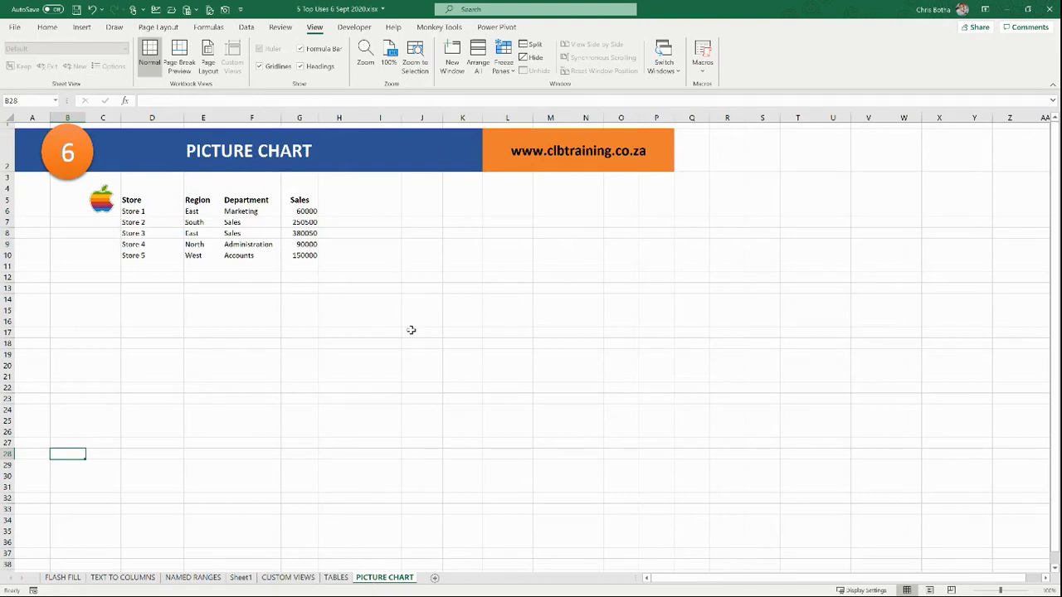
Step: Insert a clustered column chart of the five stores' sales and move it beside the data
{"action": "left_click_drag", "start_coordinate": [157, 202], "coordinate": [303, 255]}
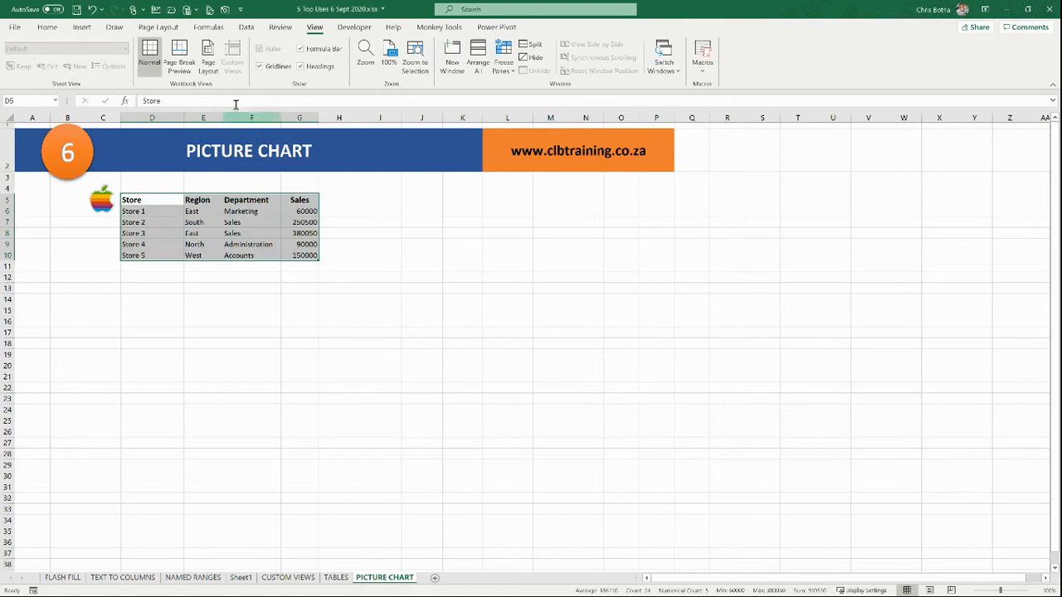
{"action": "left_click", "coordinate": [81, 28]}
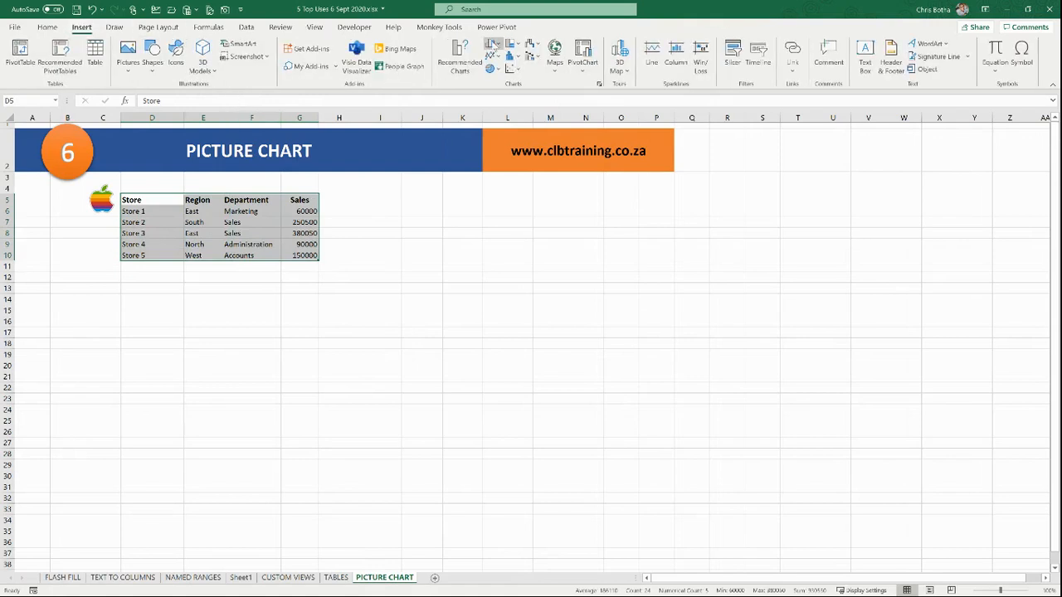
{"action": "left_click", "coordinate": [492, 44]}
{"action": "left_click", "coordinate": [499, 81]}
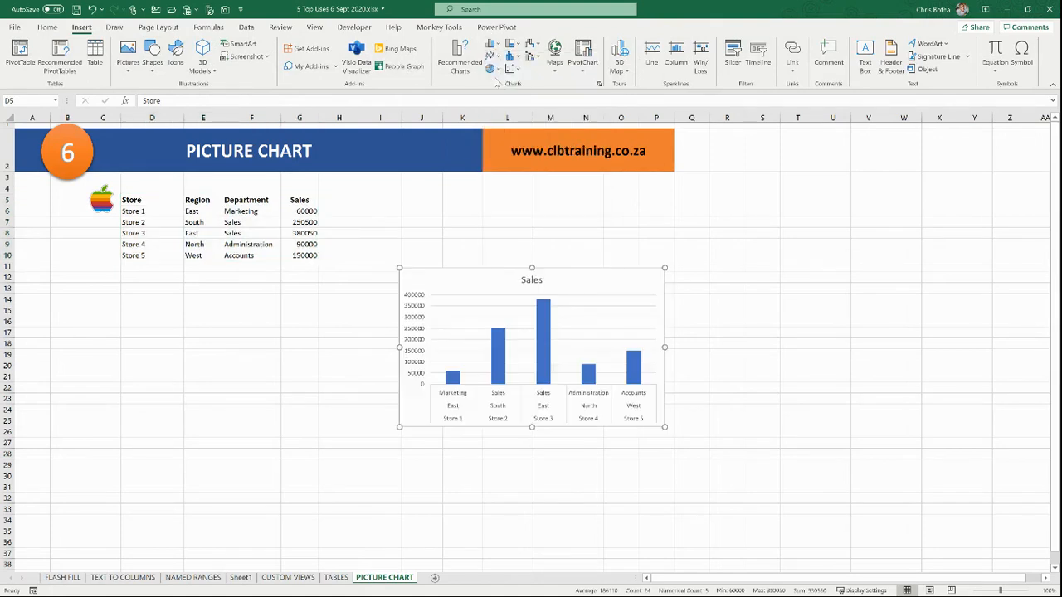
{"action": "left_click_drag", "start_coordinate": [507, 273], "coordinate": [509, 215]}
{"action": "left_click", "coordinate": [313, 330]}
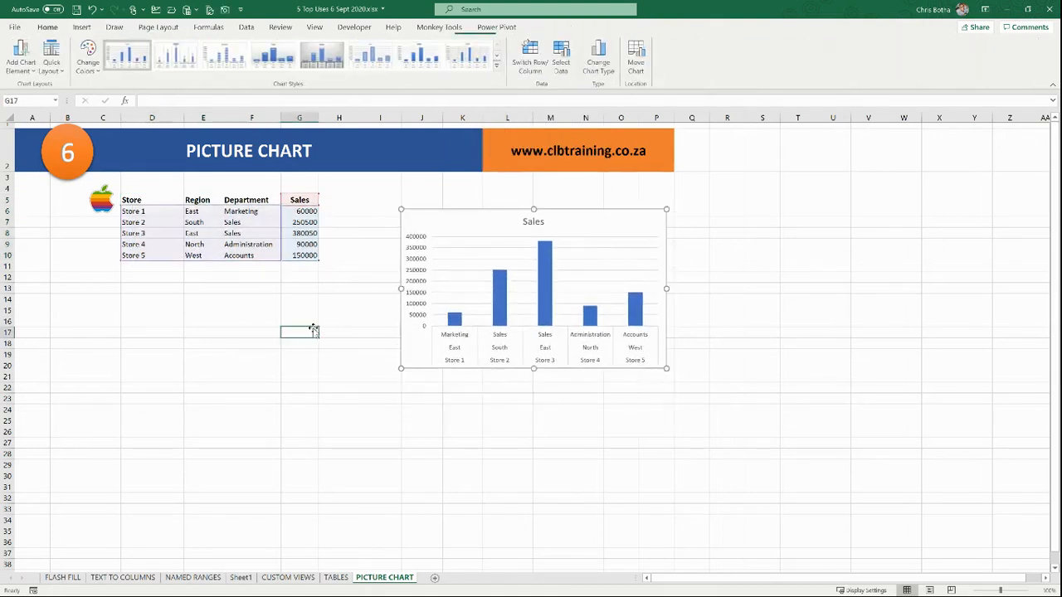
Step: Shrink the apple picture and reposition it beside the data table
{"action": "left_click", "coordinate": [103, 202]}
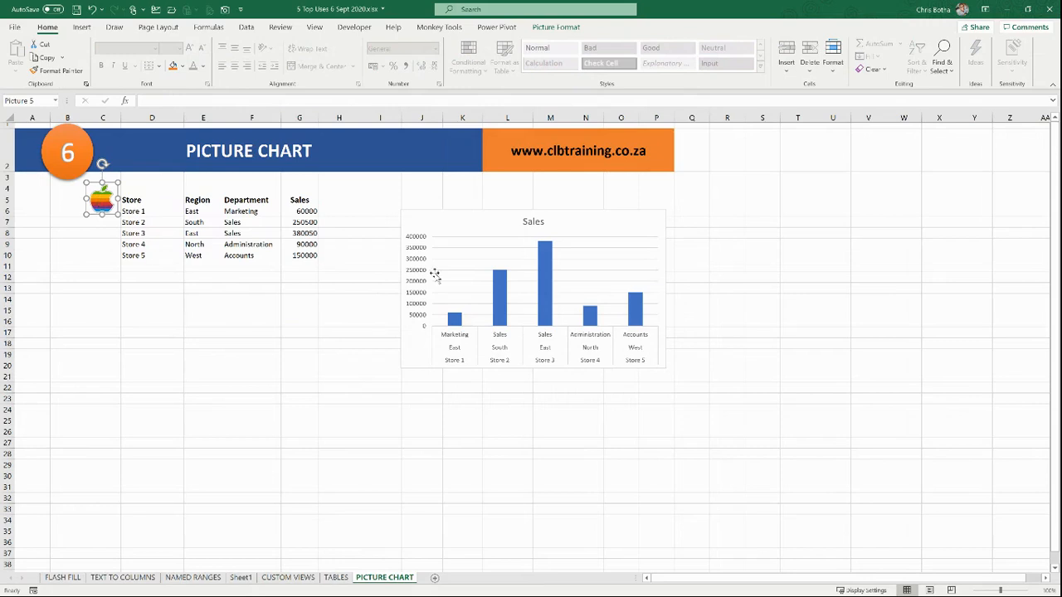
{"action": "left_click", "coordinate": [455, 320]}
{"action": "left_click", "coordinate": [547, 305]}
{"action": "left_click", "coordinate": [178, 296]}
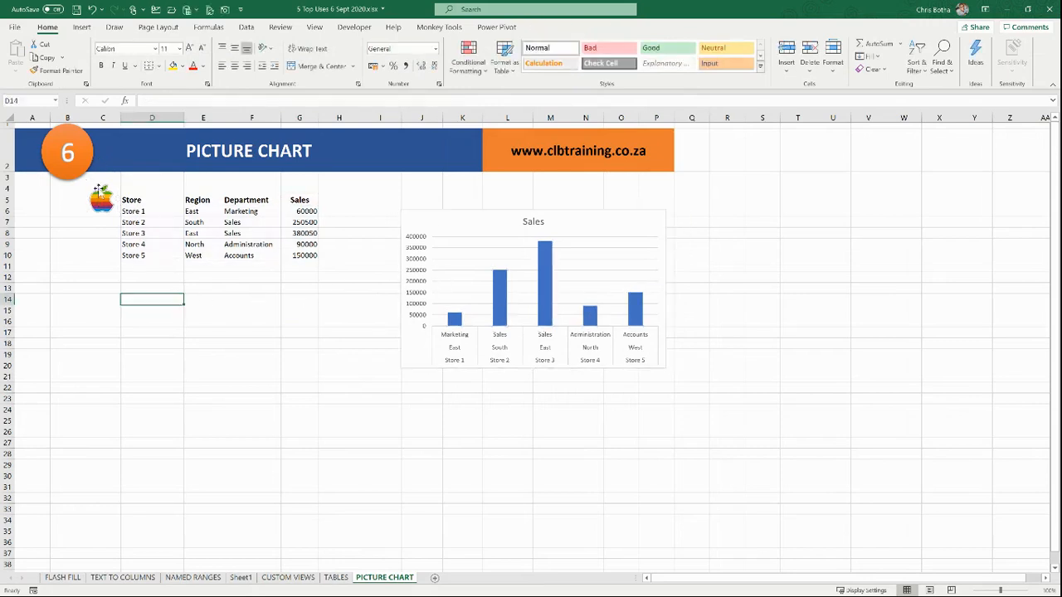
{"action": "left_click", "coordinate": [97, 201]}
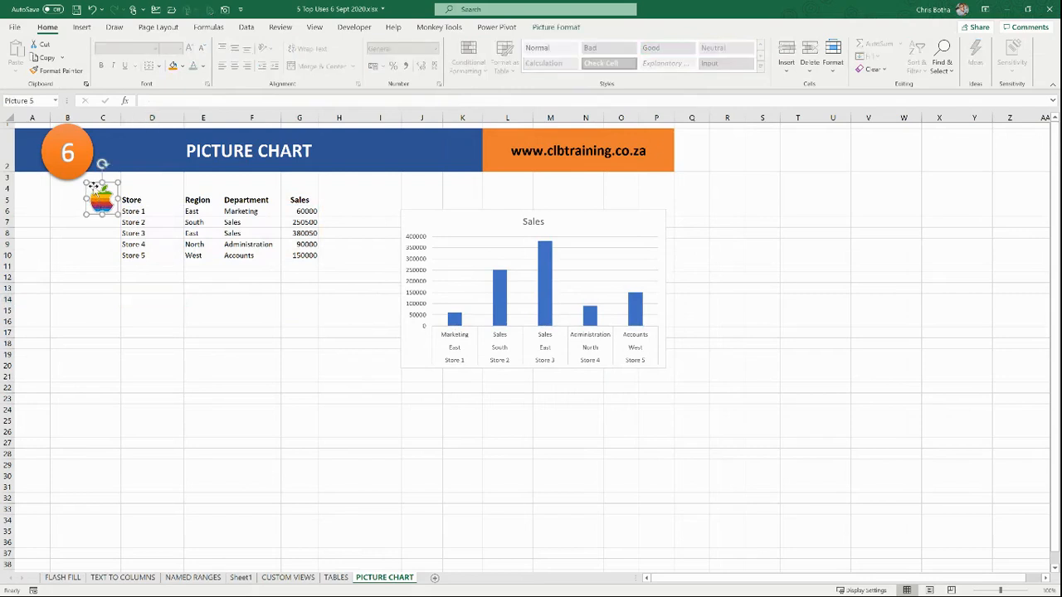
{"action": "left_click_drag", "start_coordinate": [86, 183], "coordinate": [343, 297]}
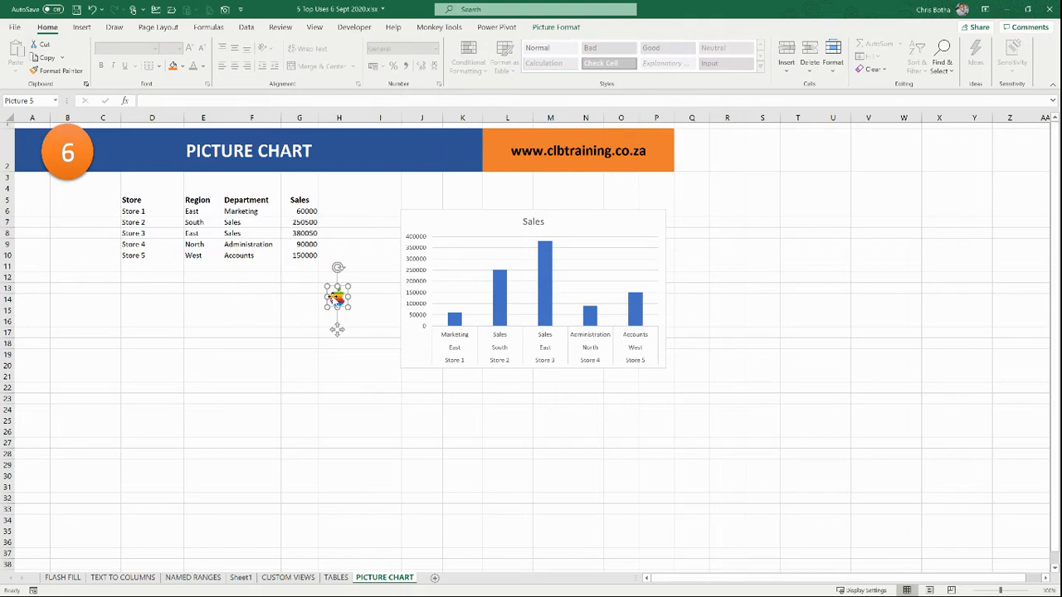
{"action": "left_click", "coordinate": [310, 321]}
{"action": "left_click", "coordinate": [332, 304]}
Step: Copy the apple picture and paste it as the fill of the chart's Sales bars
{"action": "key", "text": "ctrl+c"}
{"action": "left_click", "coordinate": [452, 322]}
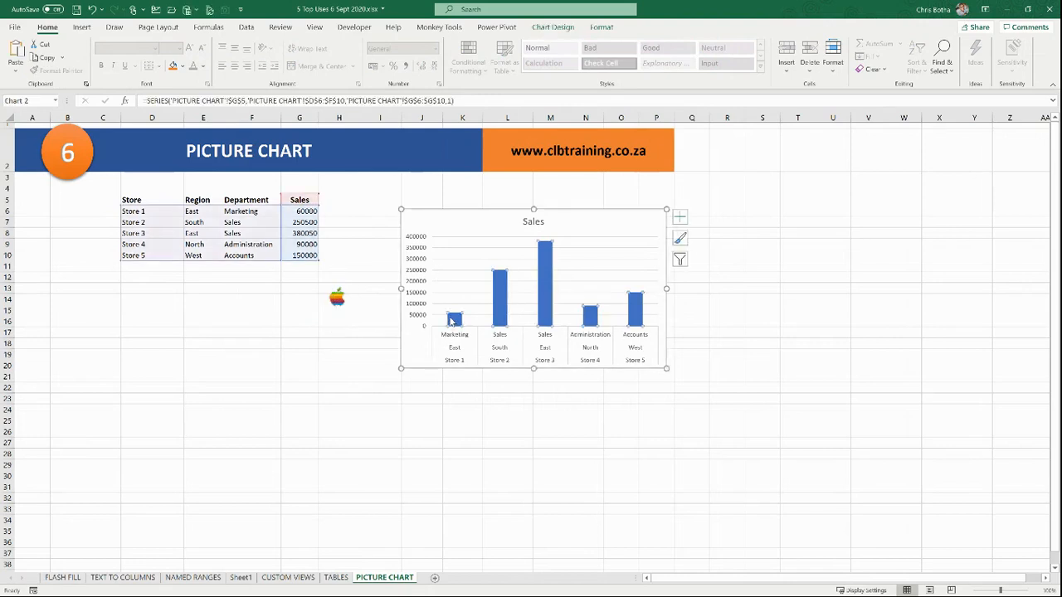
{"action": "key", "text": "ctrl+v"}
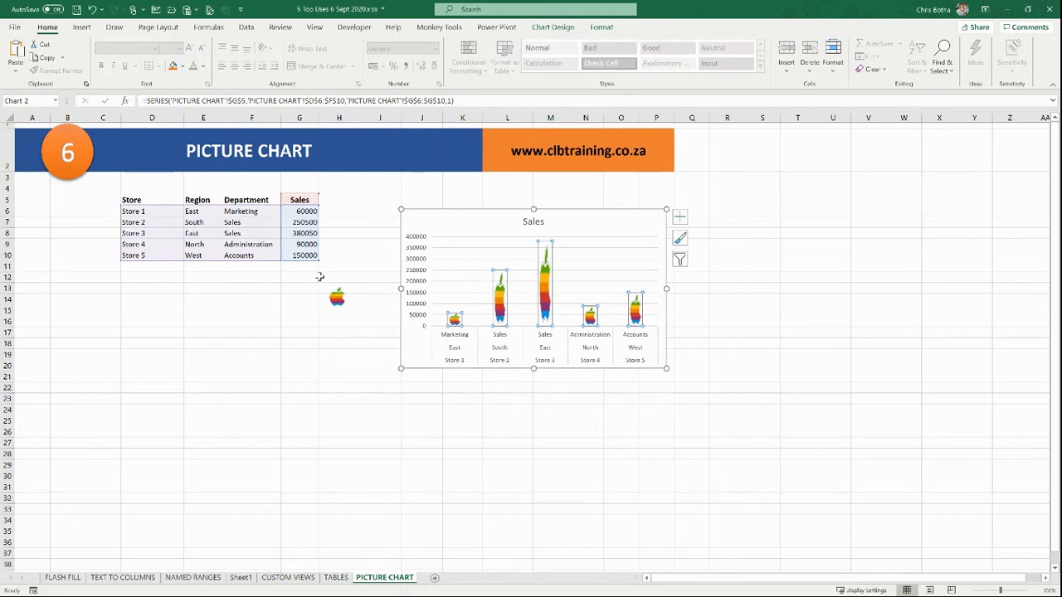
{"action": "mouse_move", "coordinate": [543, 288]}
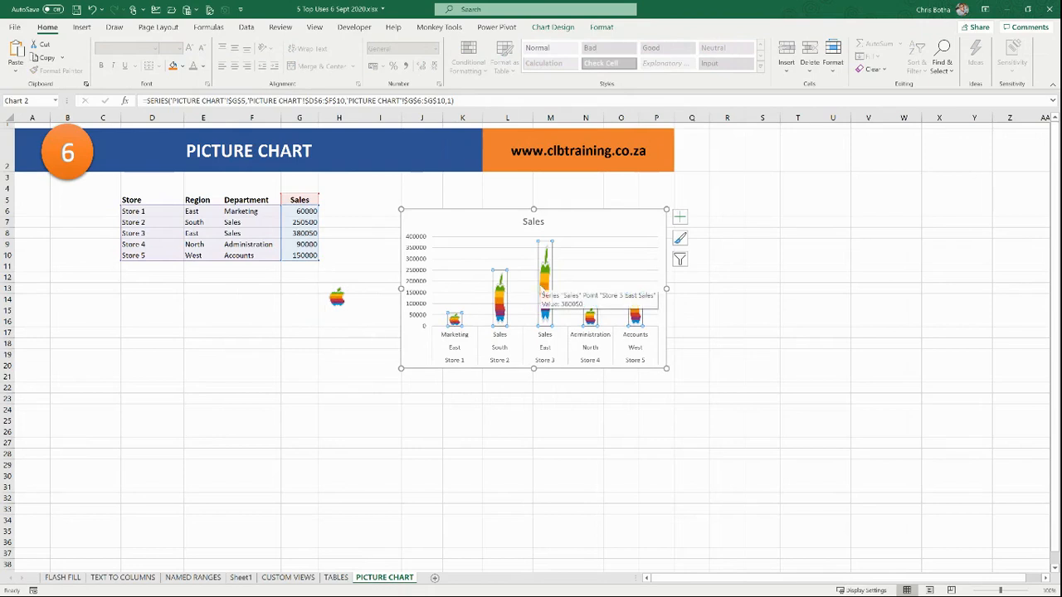
{"action": "mouse_move", "coordinate": [498, 287]}
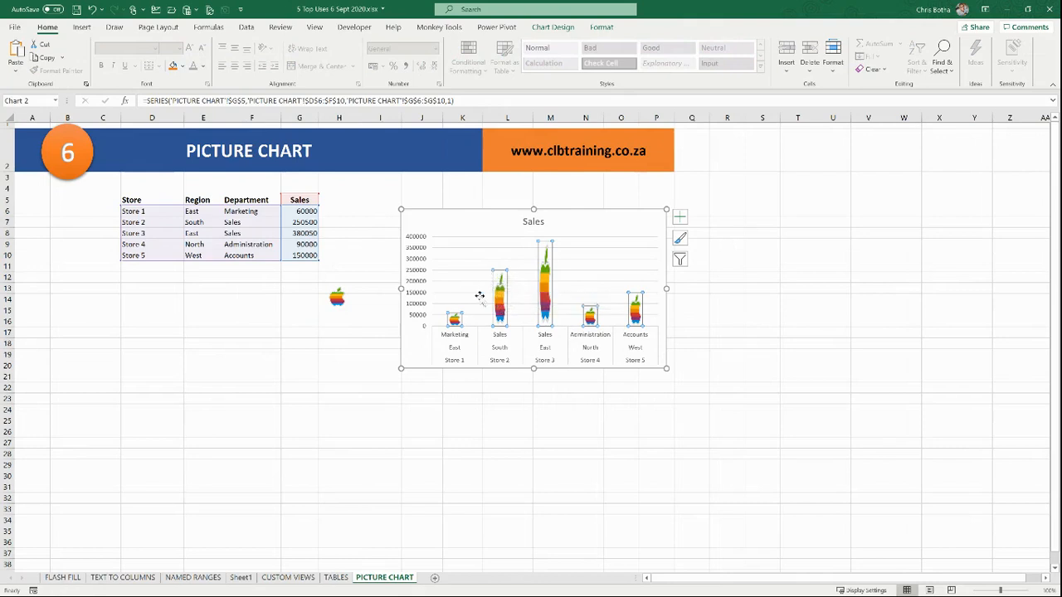
Step: Set the Sales series picture fill to Stack so apples repeat up each bar
{"action": "right_click", "coordinate": [454, 319]}
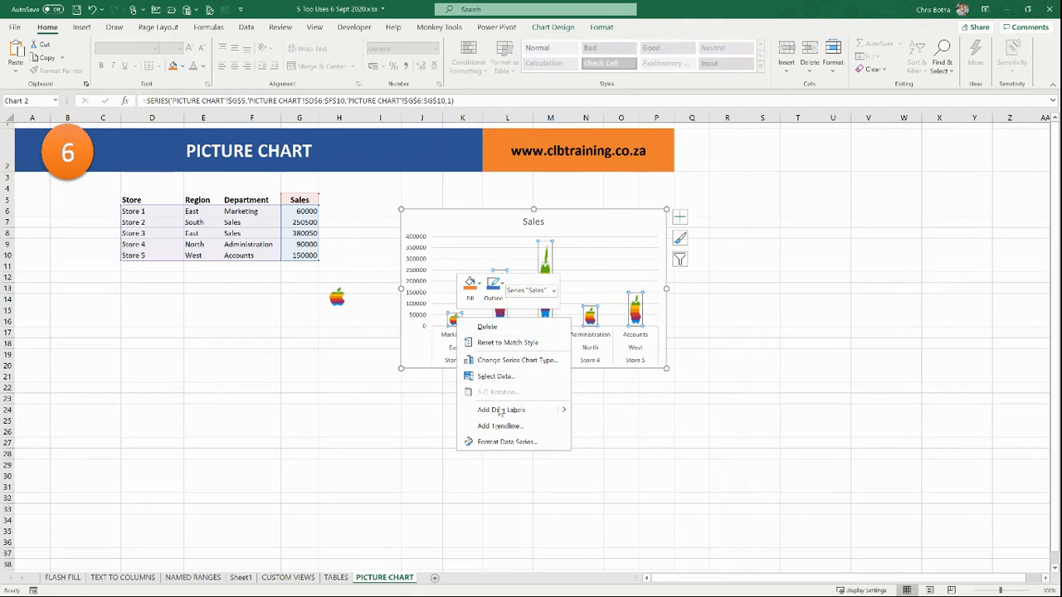
{"action": "left_click", "coordinate": [506, 442]}
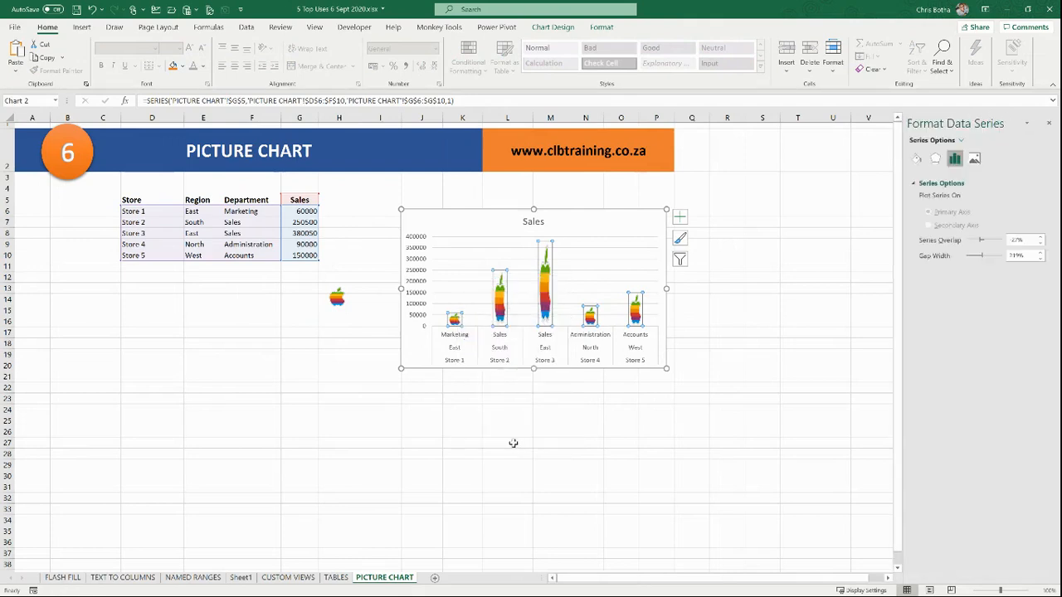
{"action": "left_click", "coordinate": [915, 160]}
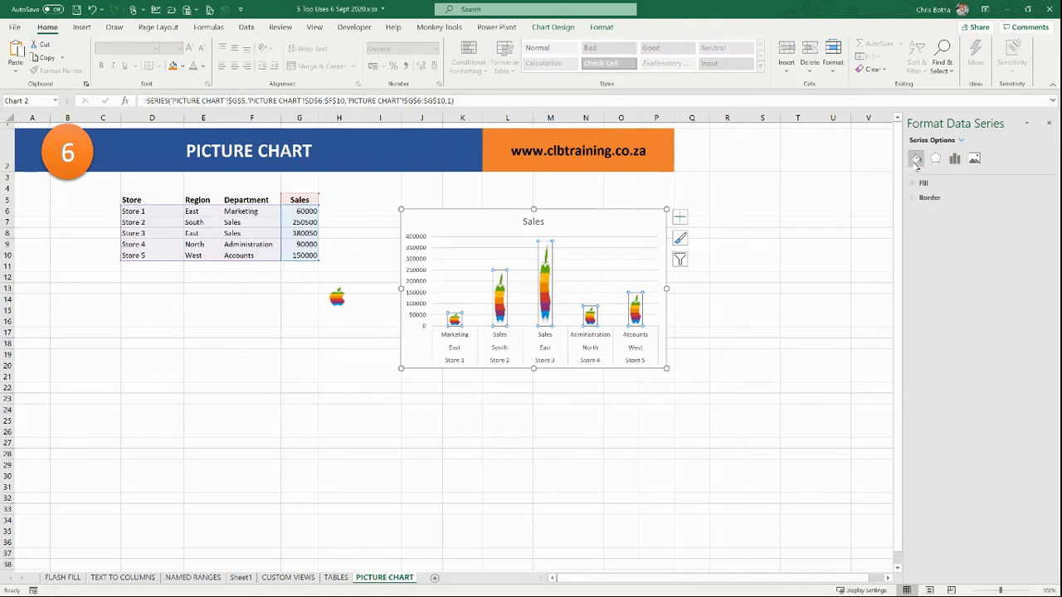
{"action": "left_click", "coordinate": [918, 183]}
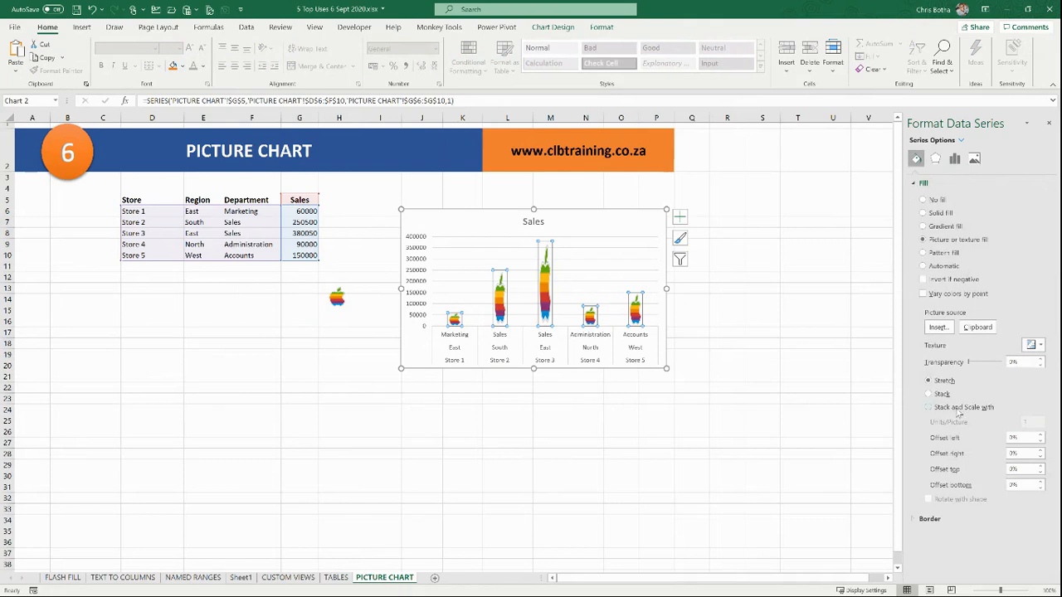
{"action": "left_click", "coordinate": [927, 395]}
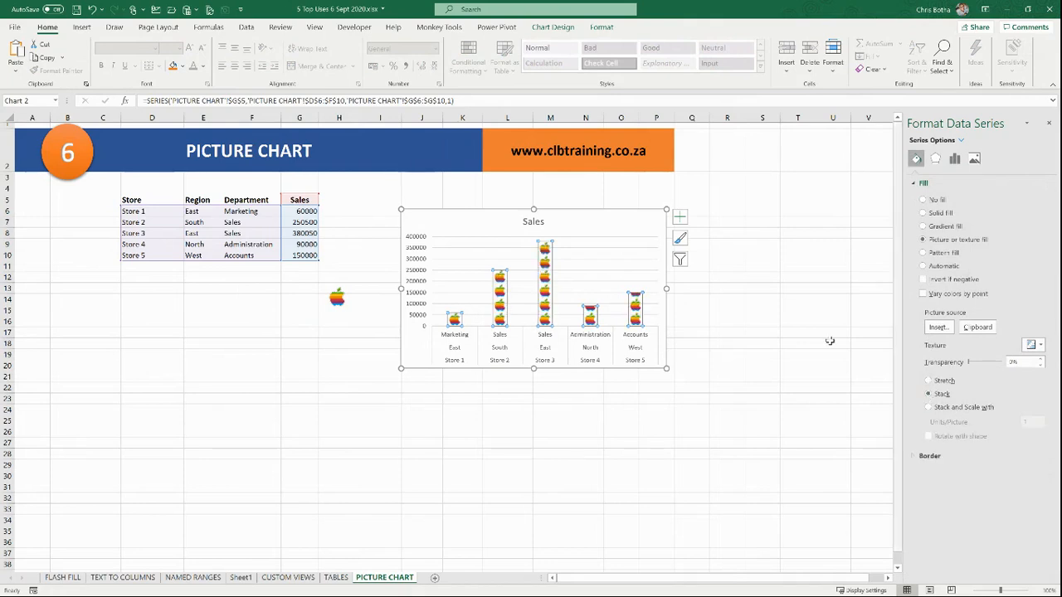
{"action": "left_click", "coordinate": [793, 322]}
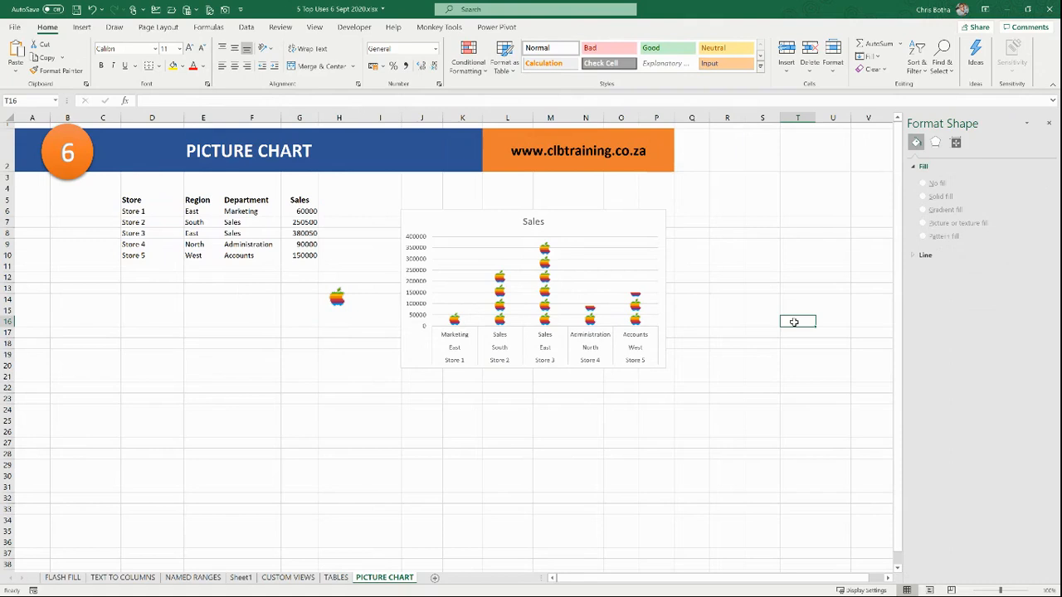
{"action": "left_click", "coordinate": [265, 356]}
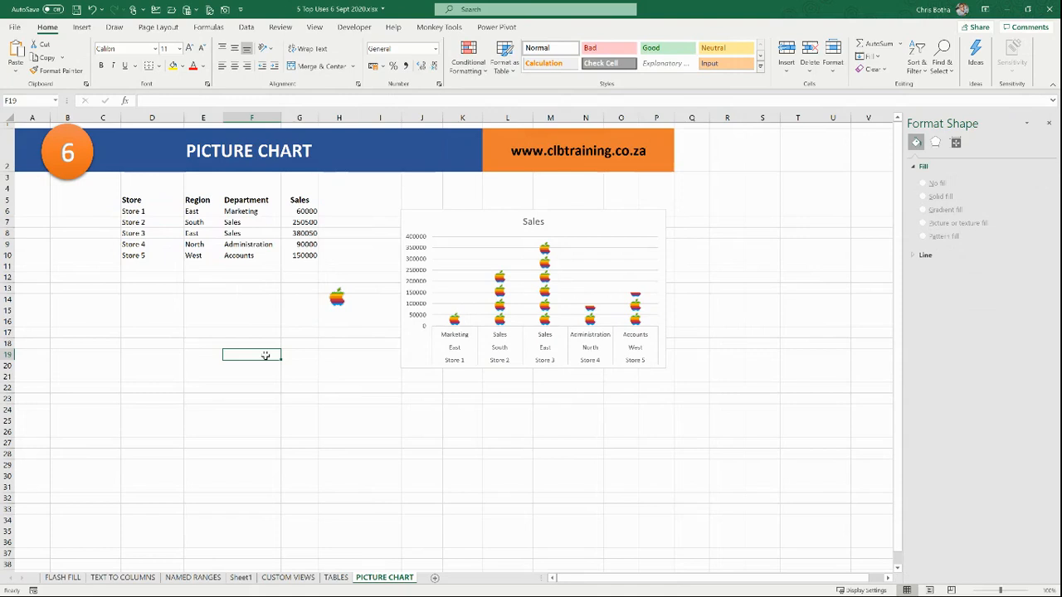
{"action": "left_click", "coordinate": [502, 151]}
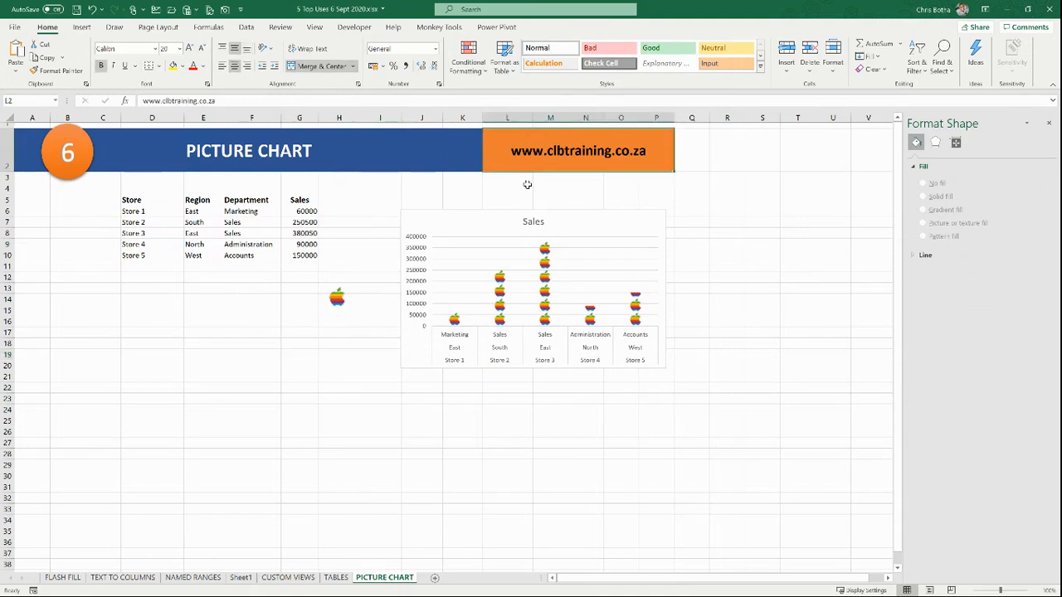